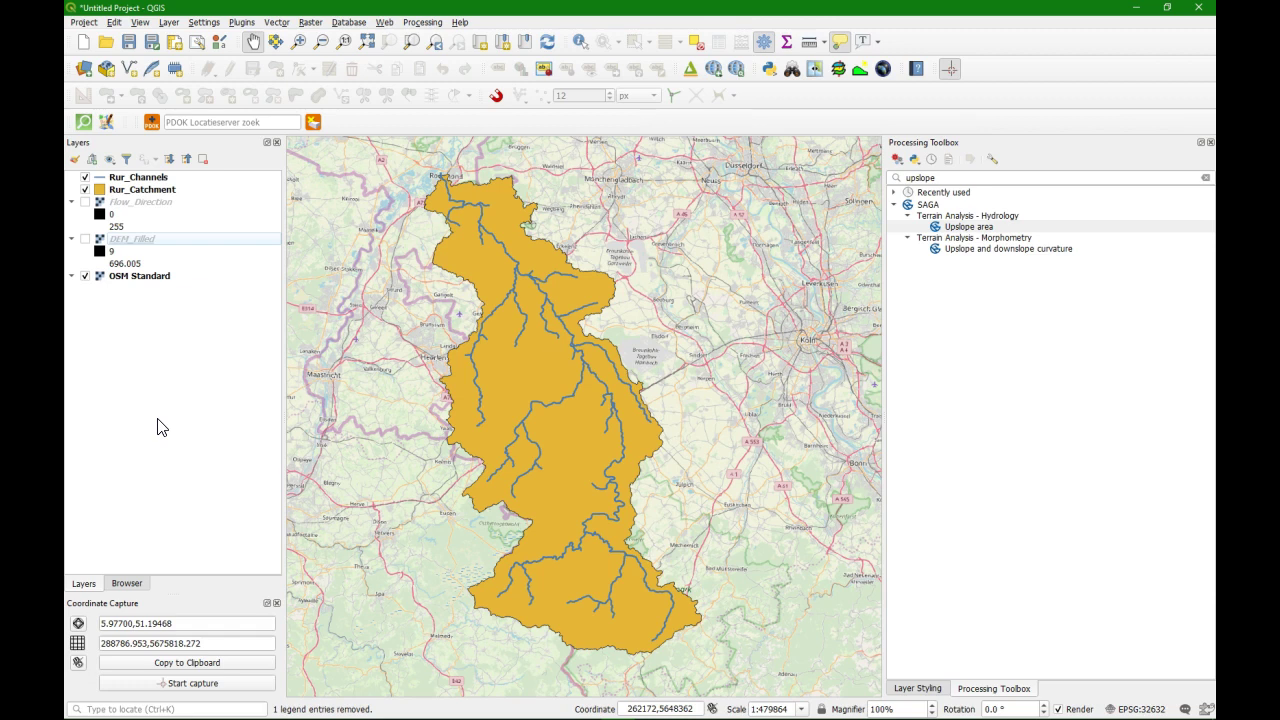
pyautogui.click(138, 465)
pyautogui.click(137, 457)
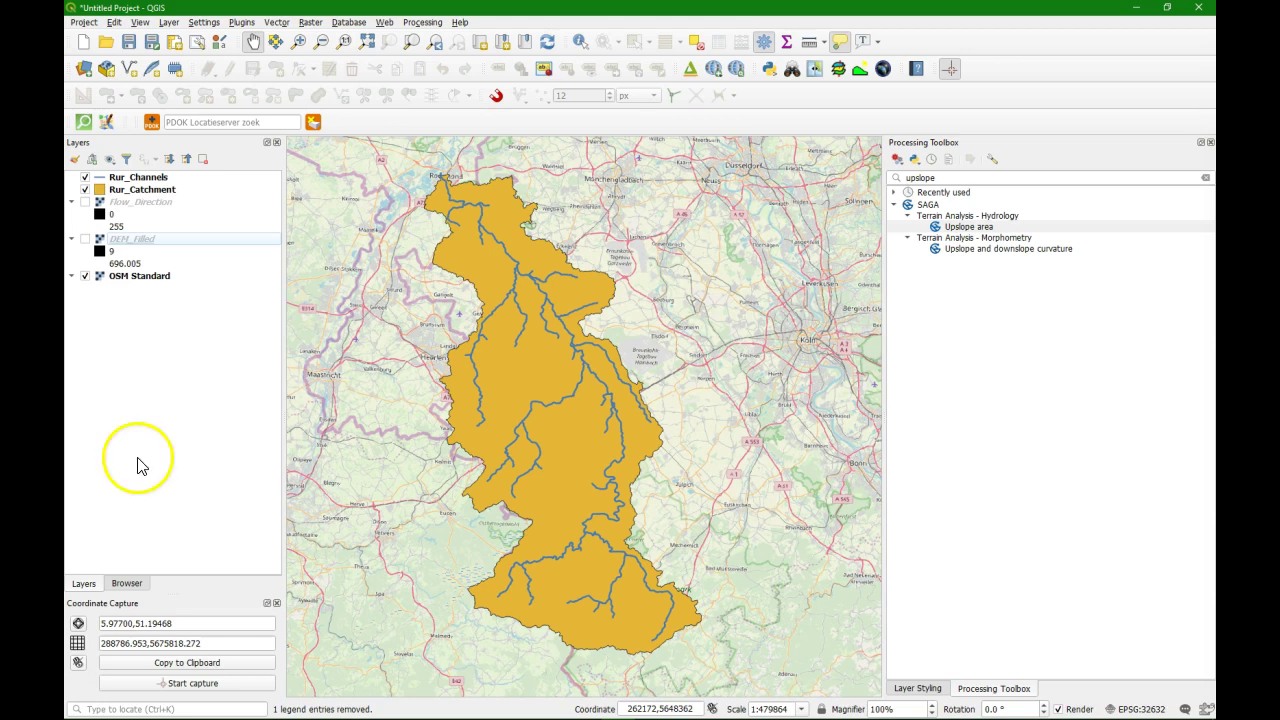
pyautogui.click(82, 664)
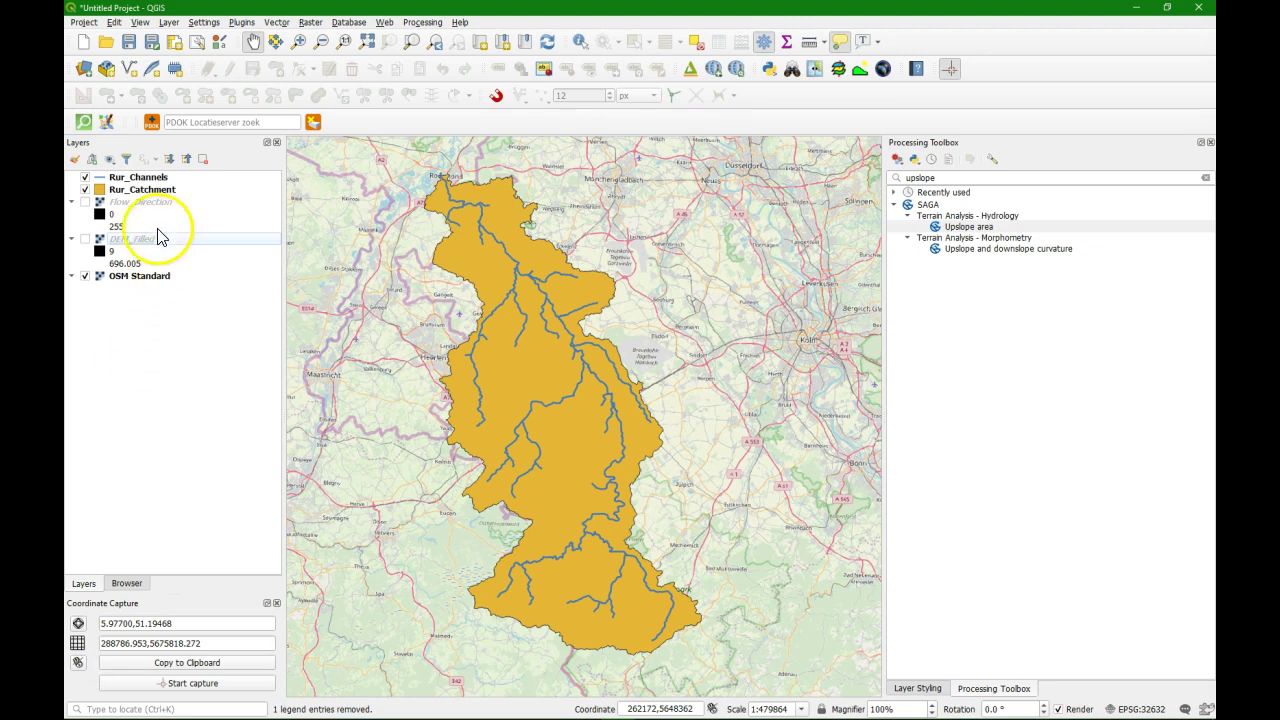
# - Examine the Rur_Channels attribute table sorted by ORDER_CELL, comparing it with the ORDER column
pyautogui.click(143, 178)
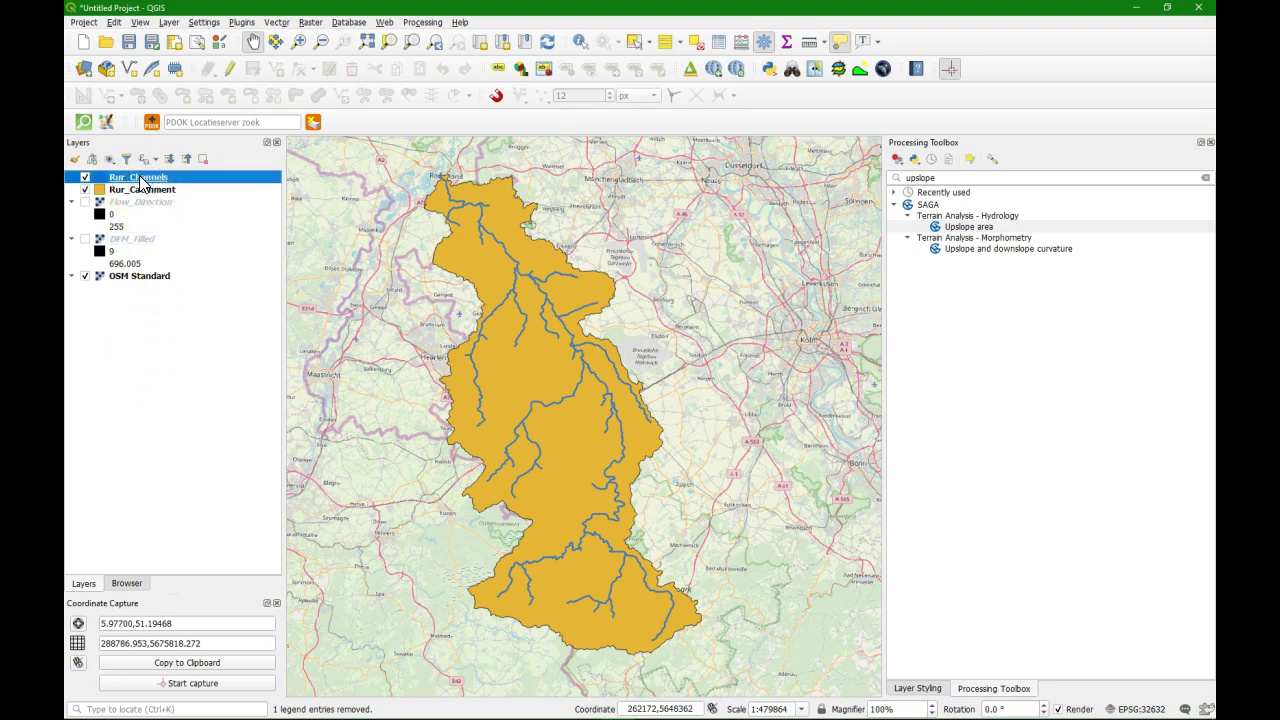
pyautogui.rightClick(143, 180)
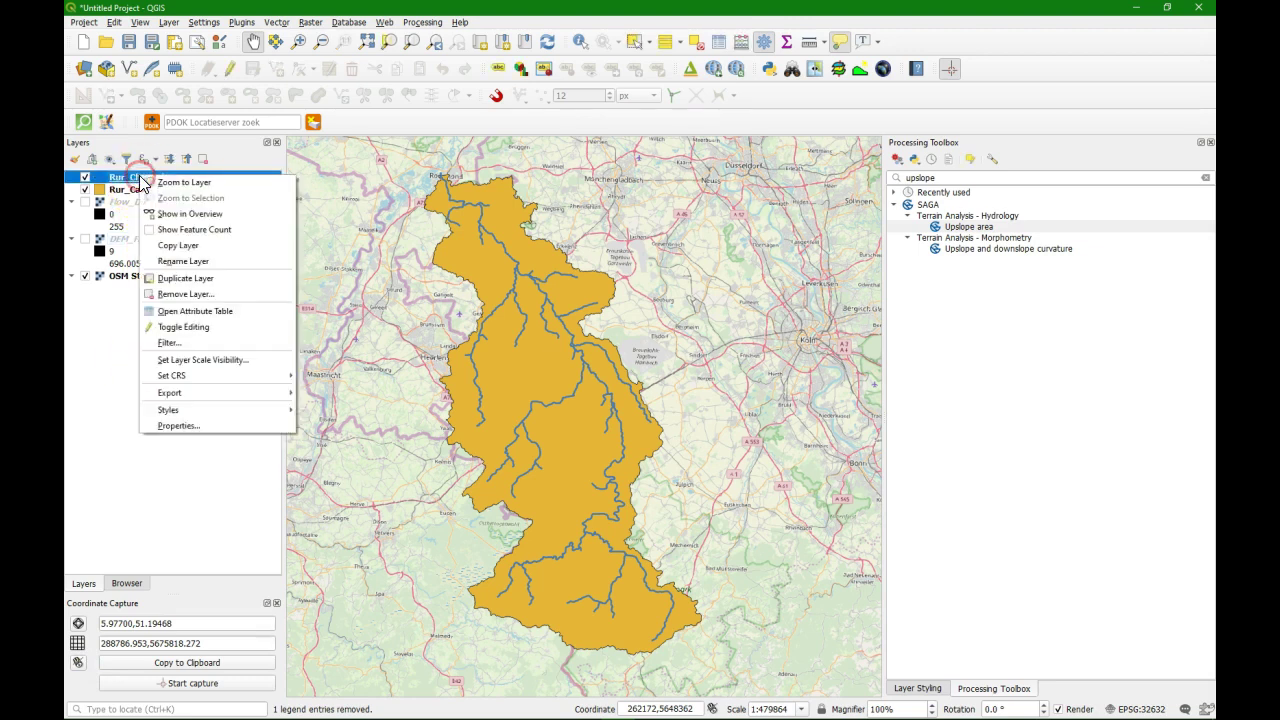
pyautogui.click(257, 312)
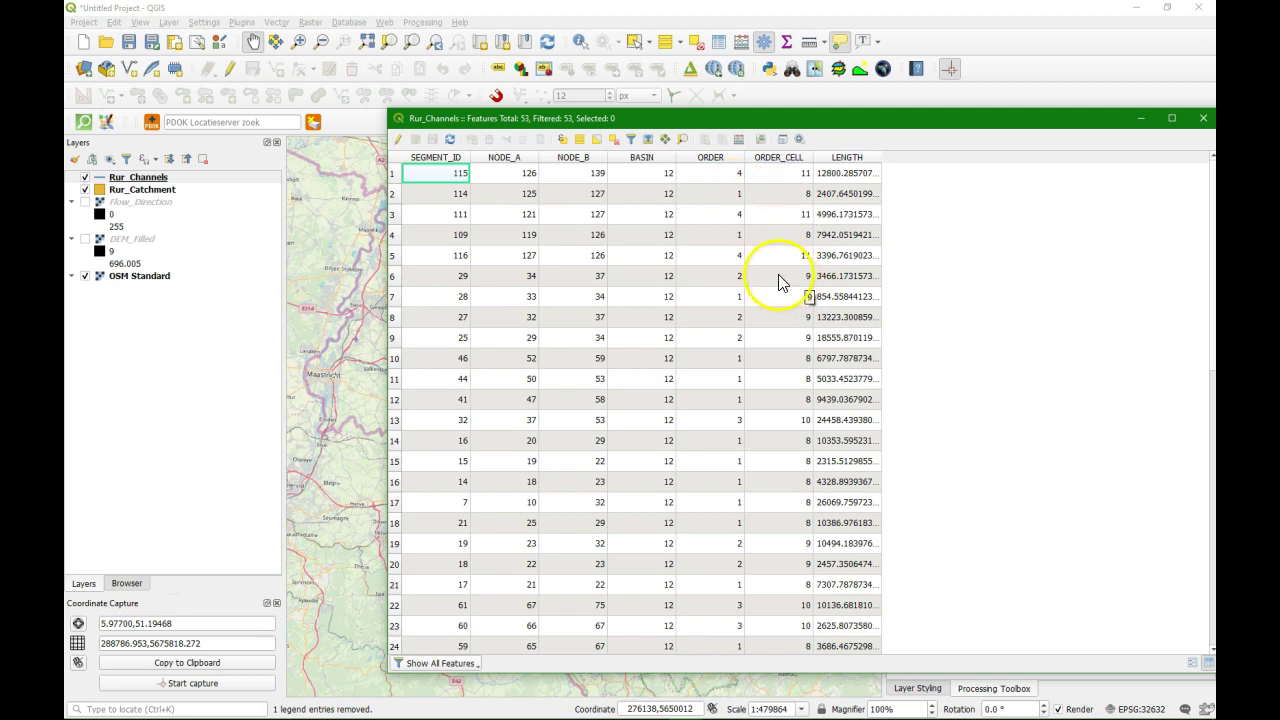
pyautogui.click(771, 158)
pyautogui.scroll(-8, 766, 449)
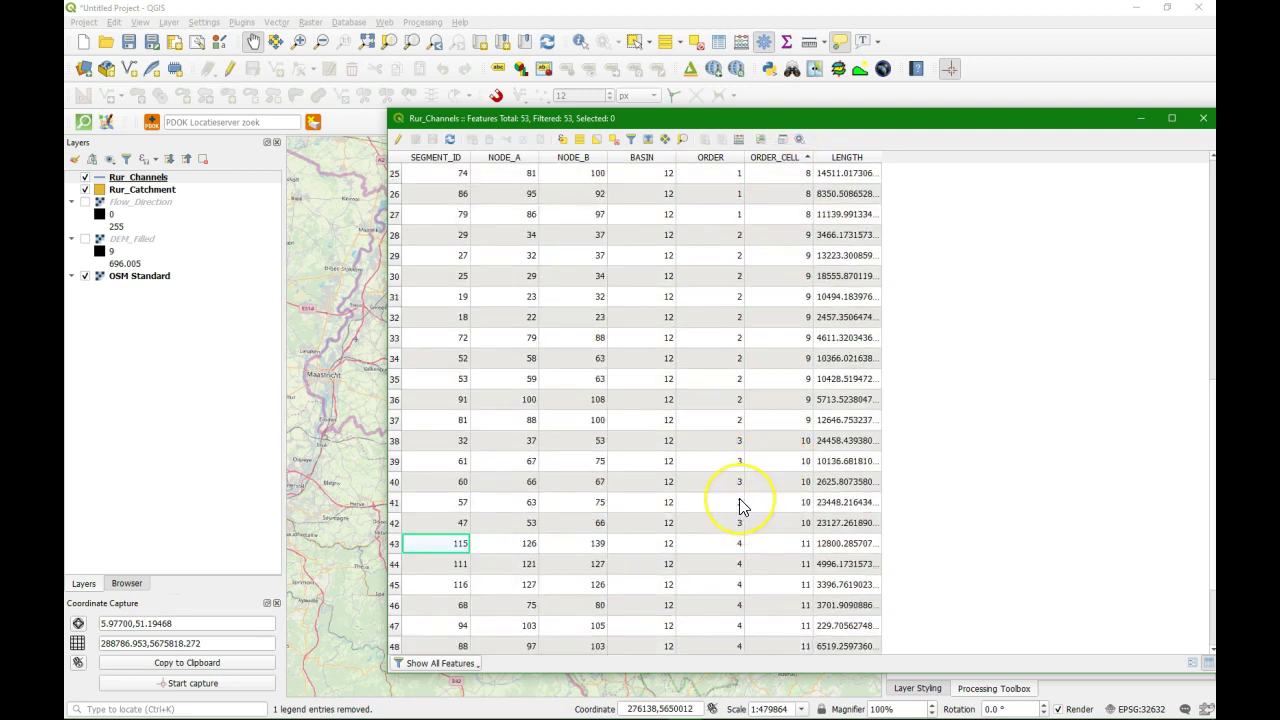
pyautogui.click(1203, 118)
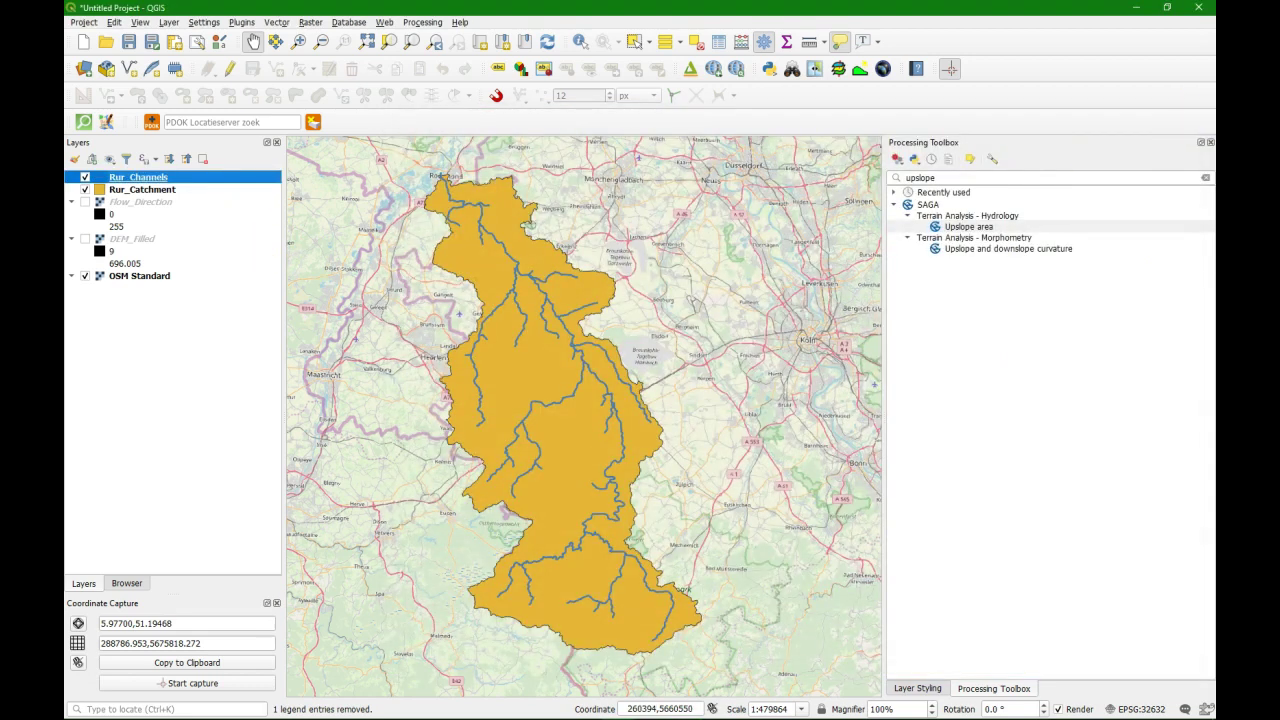
# - Style the Rur_Channels layer as Graduated on the ORDER column with legend precision 0
pyautogui.hotkey('ctrl', 'alt', 't')
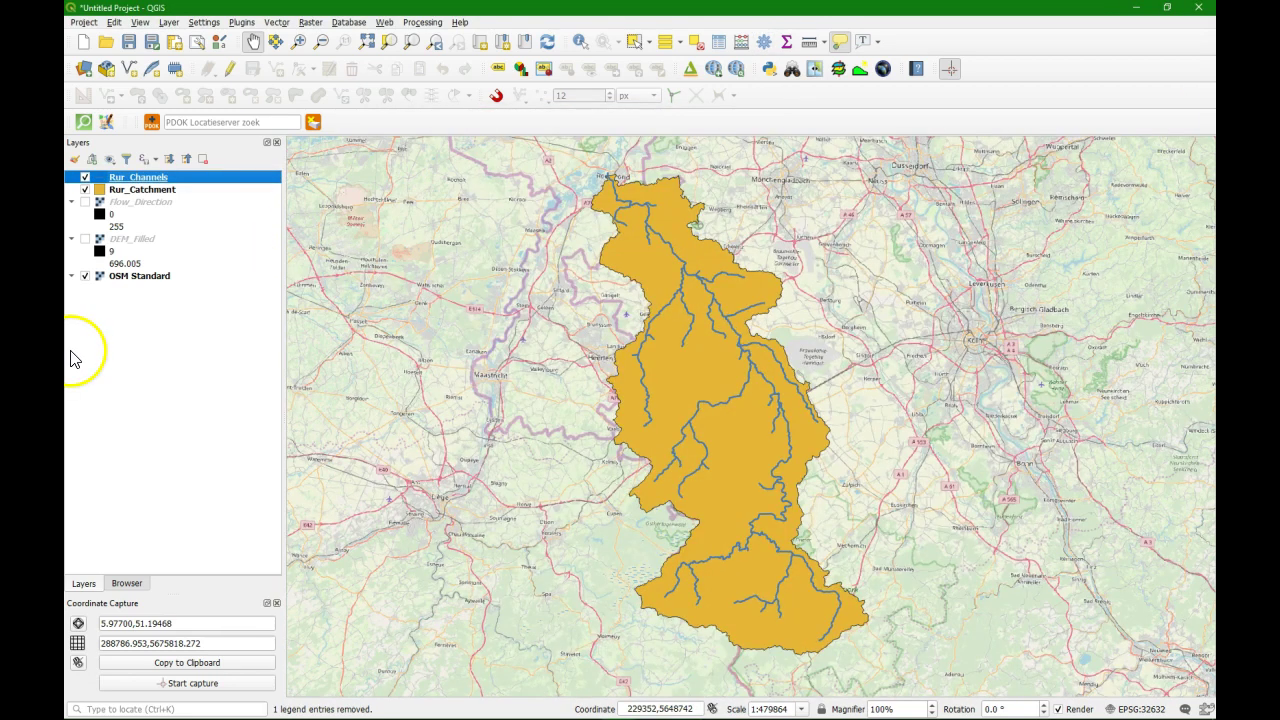
pyautogui.click(75, 159)
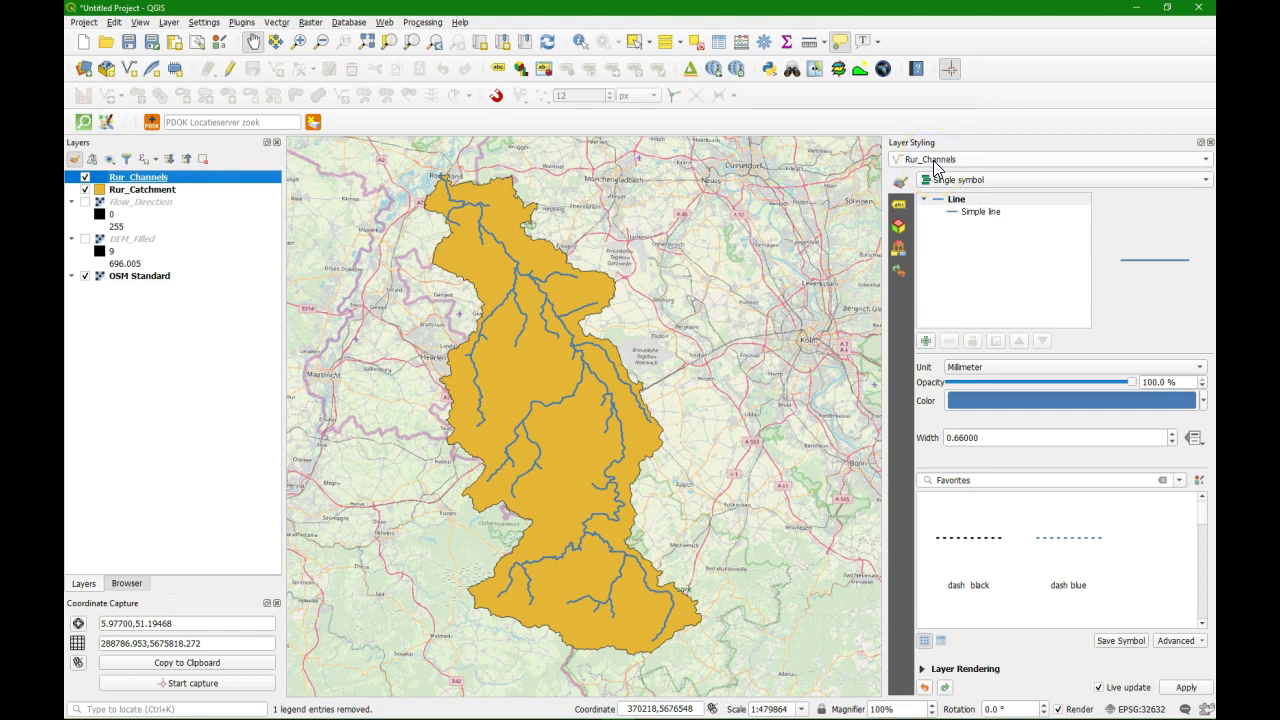
pyautogui.moveTo(936, 175); pyautogui.dragTo(961, 210)
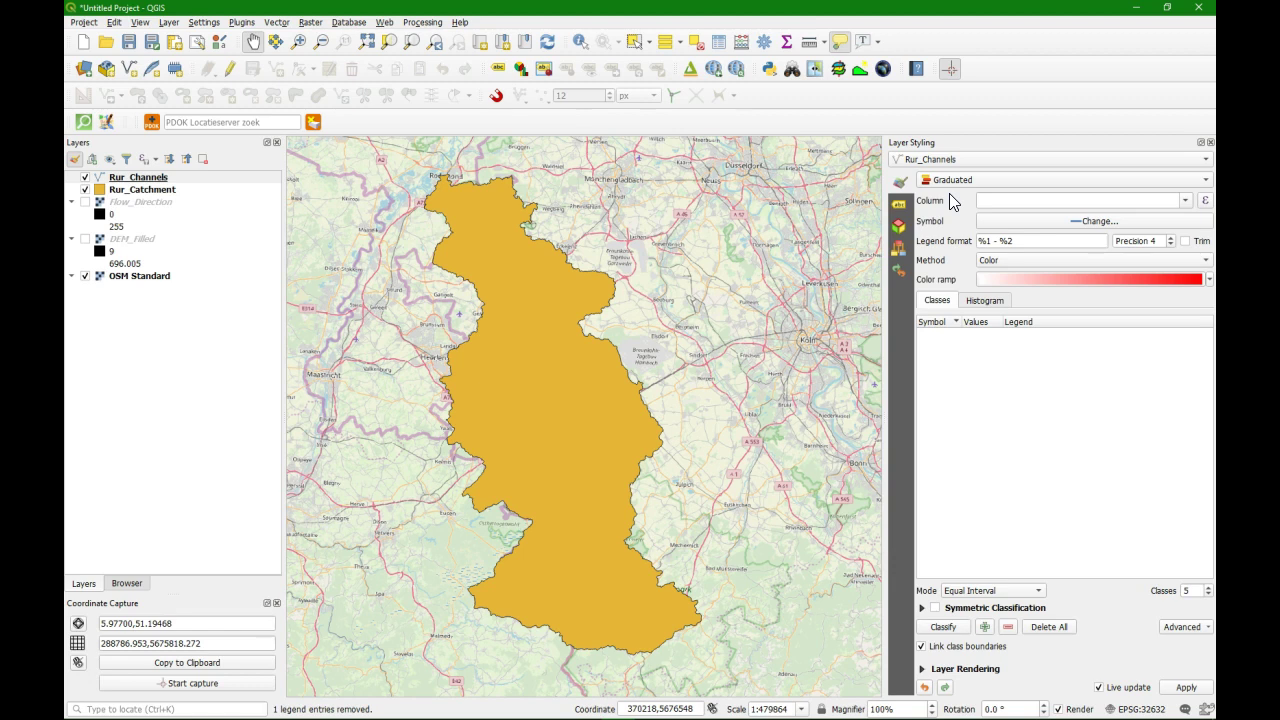
pyautogui.click(1186, 201)
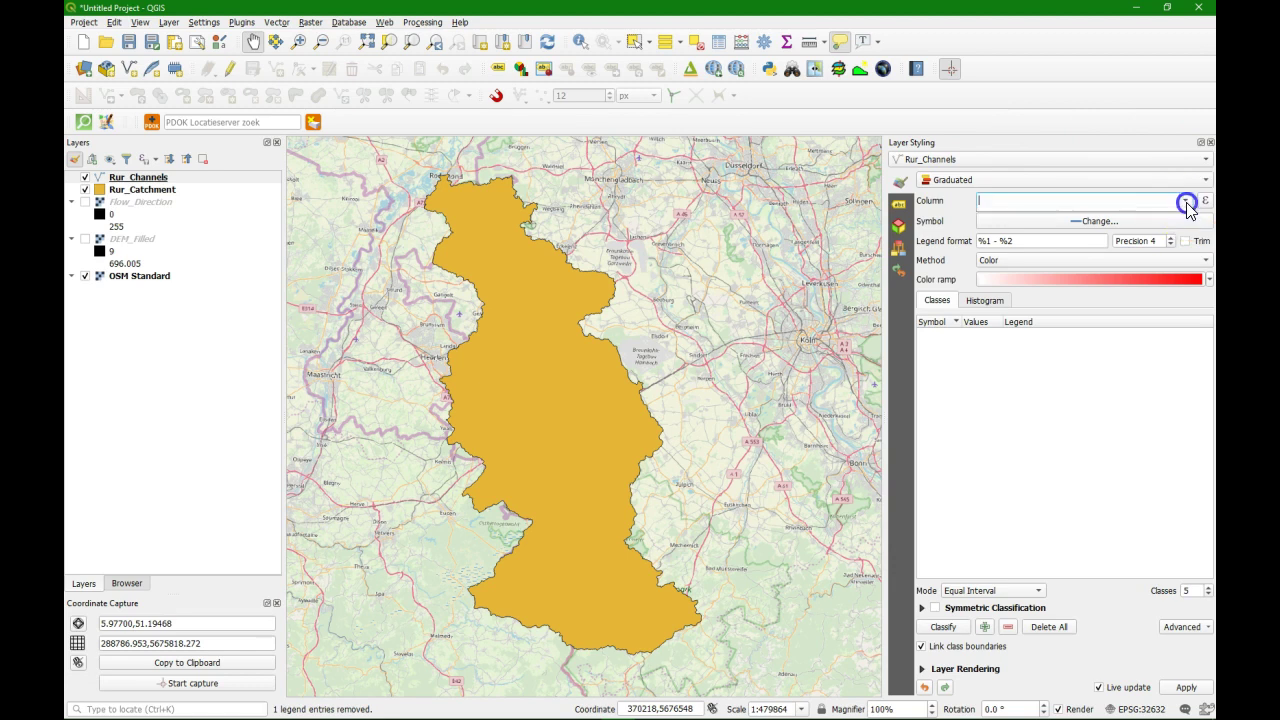
pyautogui.click(1013, 286)
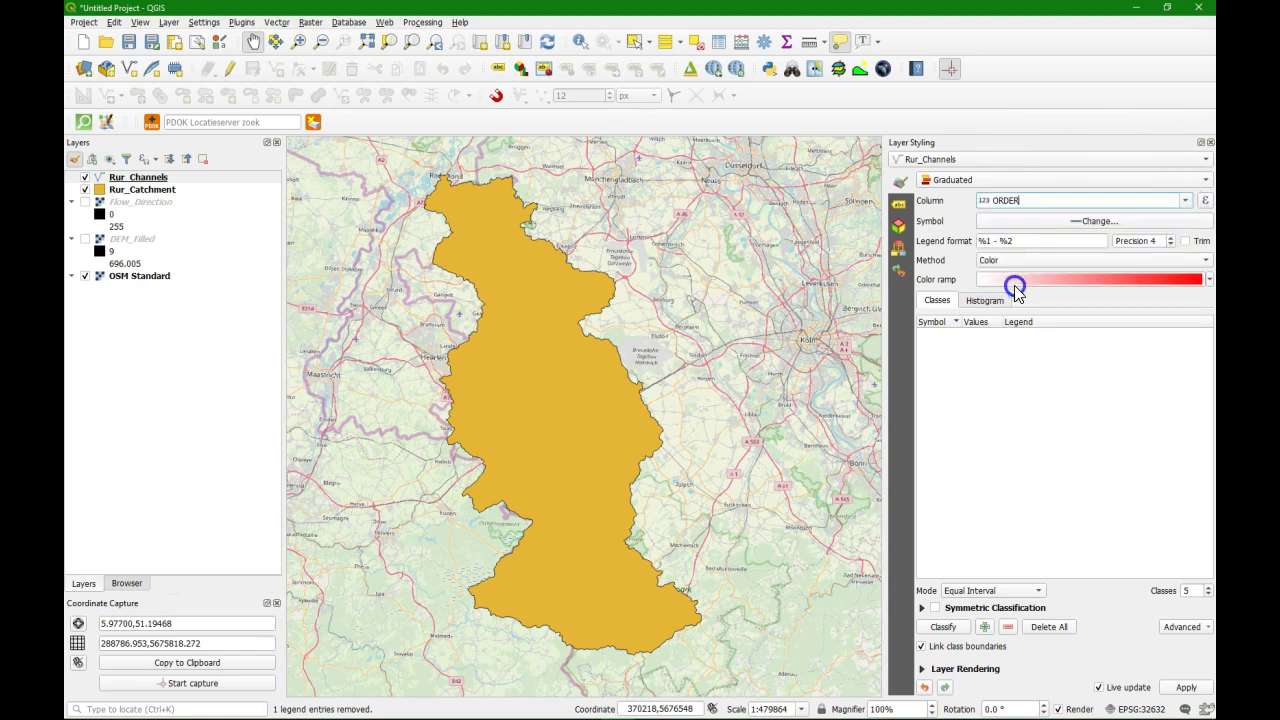
pyautogui.click(1172, 244)
pyautogui.click(1140, 241)
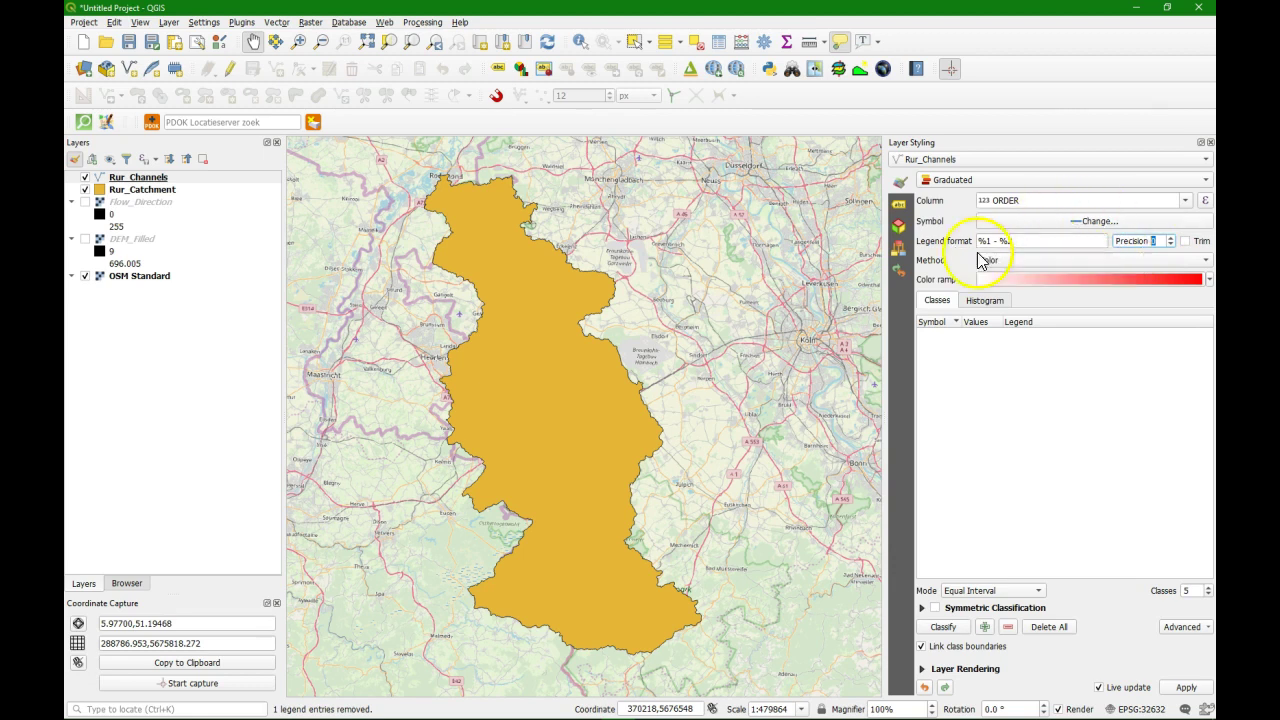
# - Grade the channel lines by Size from 0.3 to 1 millimeter and divide them into 4 classes
pyautogui.click(1040, 260)
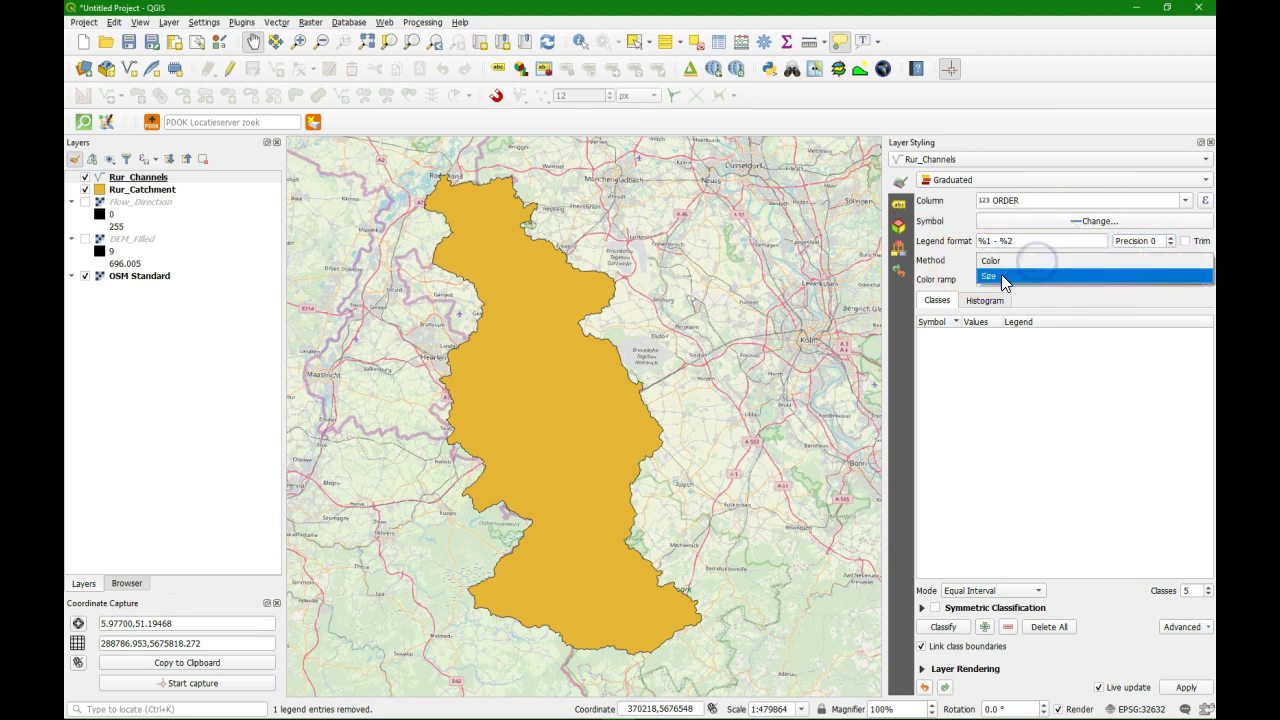
pyautogui.click(1001, 275)
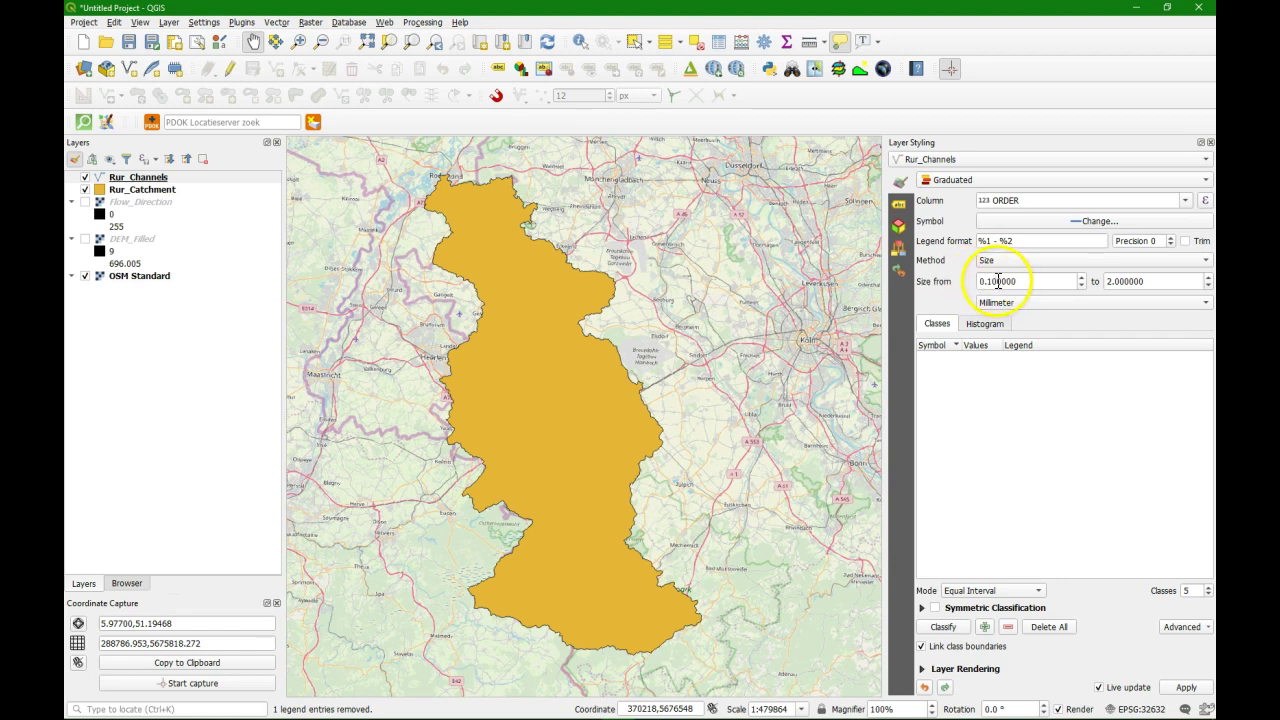
pyautogui.click(988, 282)
pyautogui.scroll(2, 988, 282)
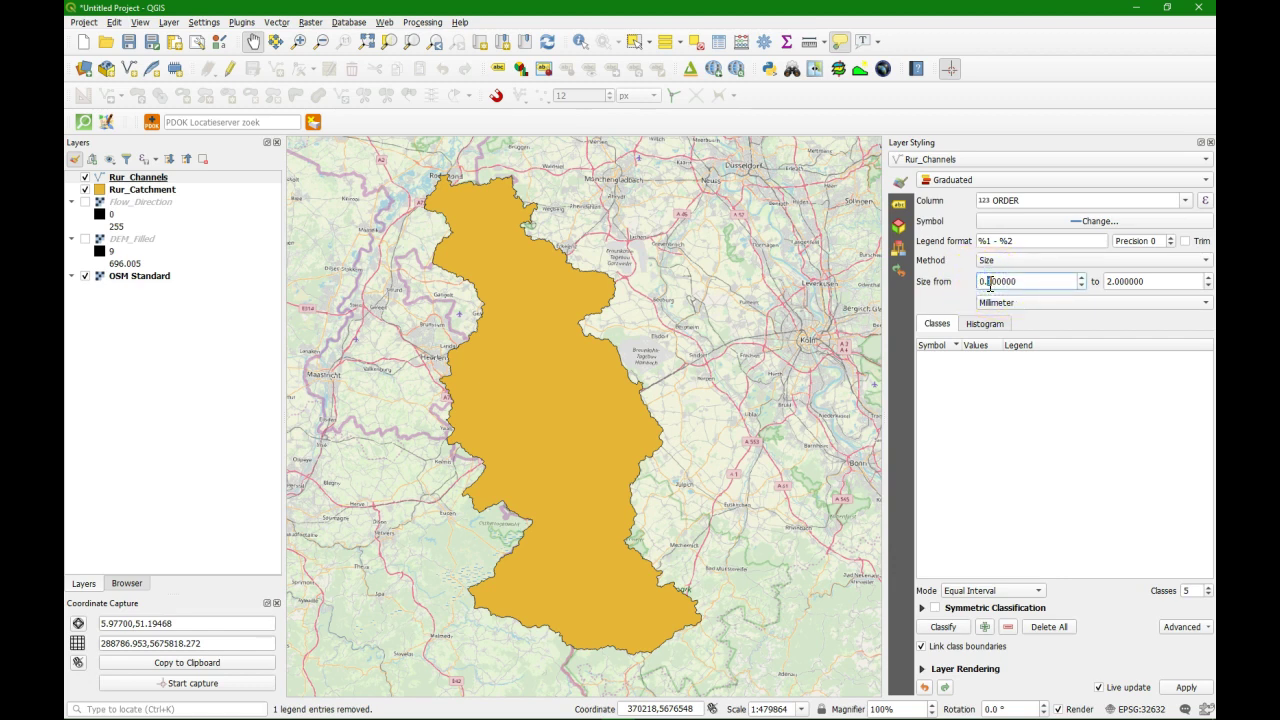
pyautogui.click(1107, 281)
pyautogui.press('BackSpace')
pyautogui.write('1')
pyautogui.click(947, 309)
pyautogui.click(1208, 594)
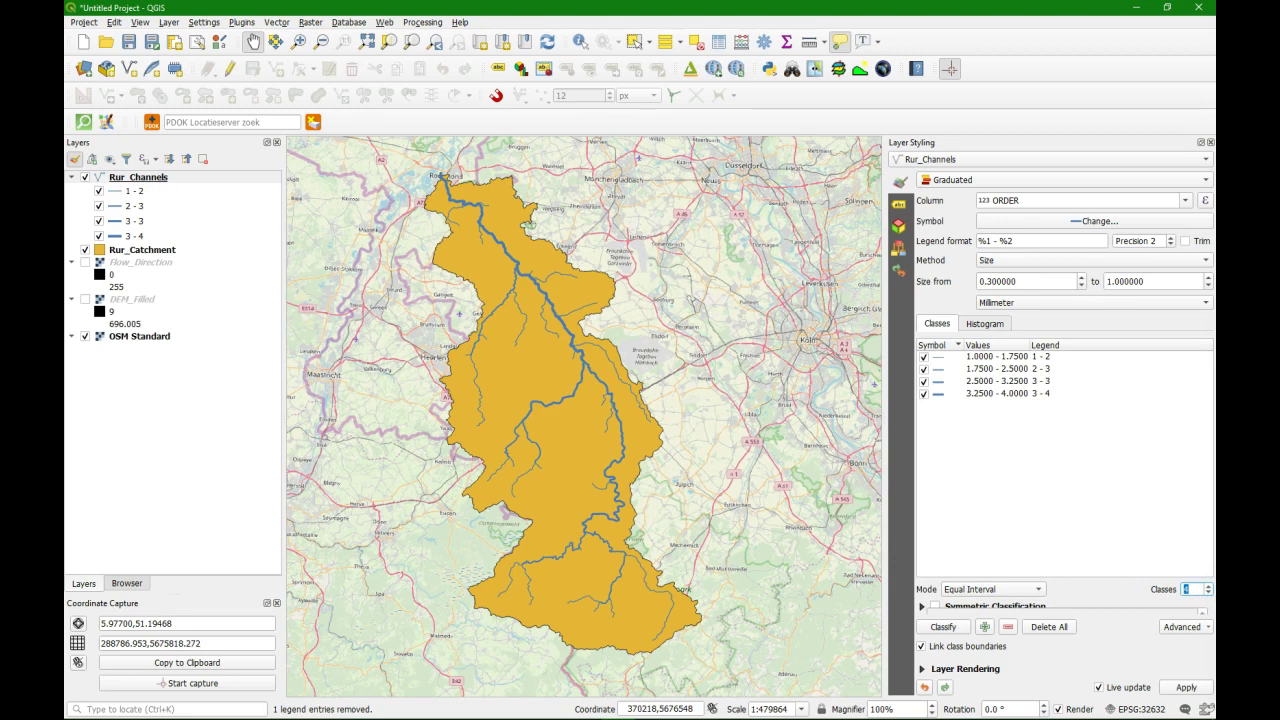
# - Set the channel line symbol's color to RGB 15, 66, 220
pyautogui.click(1085, 221)
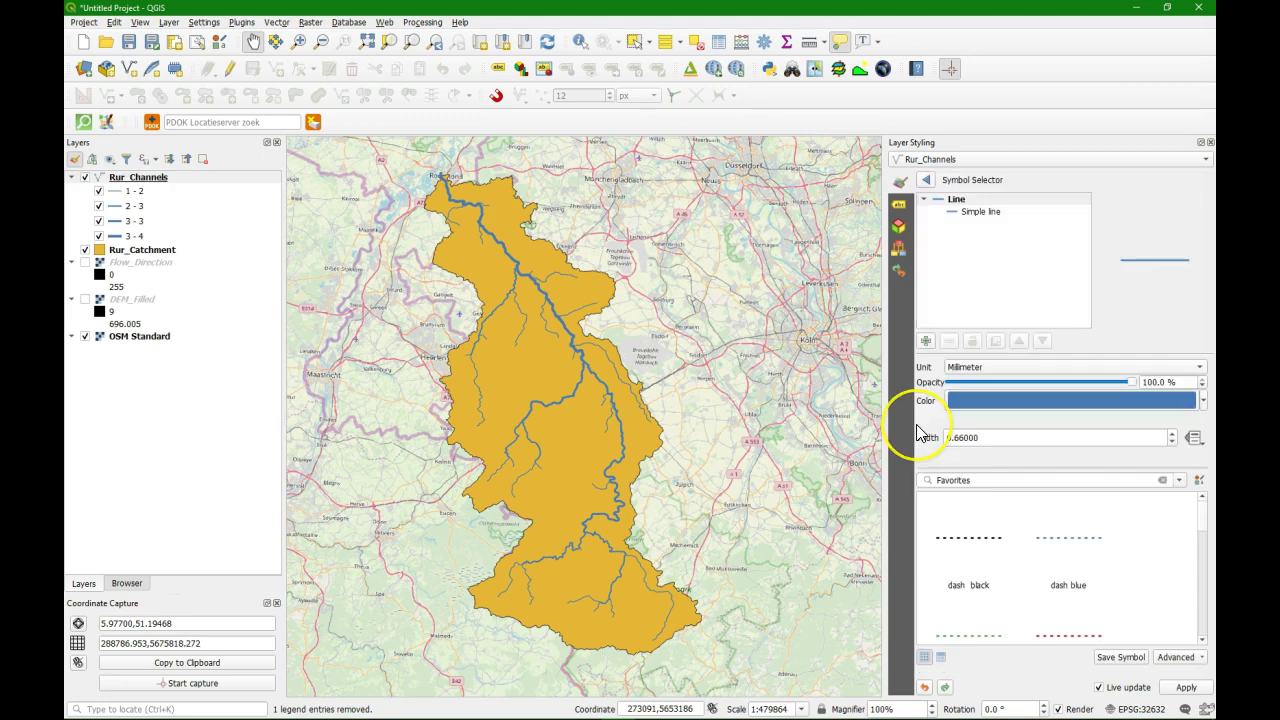
pyautogui.click(971, 400)
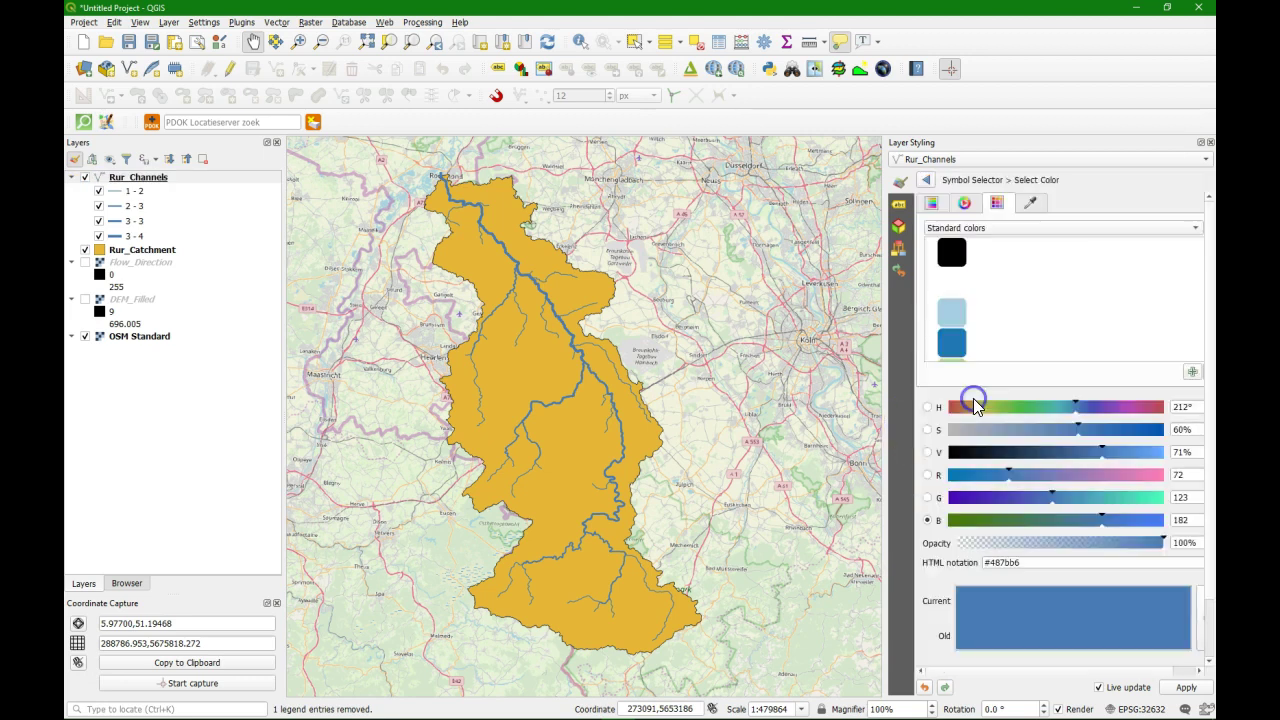
pyautogui.click(1196, 497)
pyautogui.moveTo(1190, 475); pyautogui.dragTo(1152, 477)
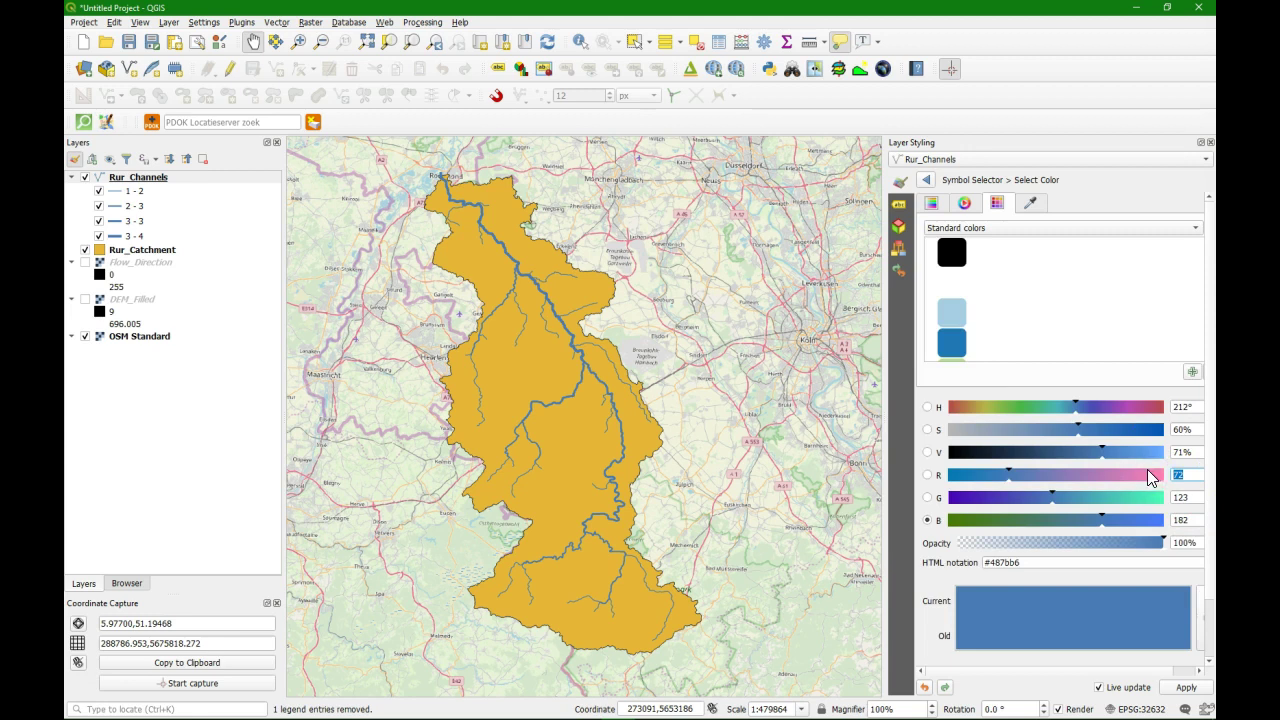
pyautogui.write('15')
pyautogui.click(1212, 522)
pyautogui.moveTo(1195, 497); pyautogui.dragTo(1145, 500)
pyautogui.write('66')
pyautogui.moveTo(1200, 520); pyautogui.dragTo(1158, 521)
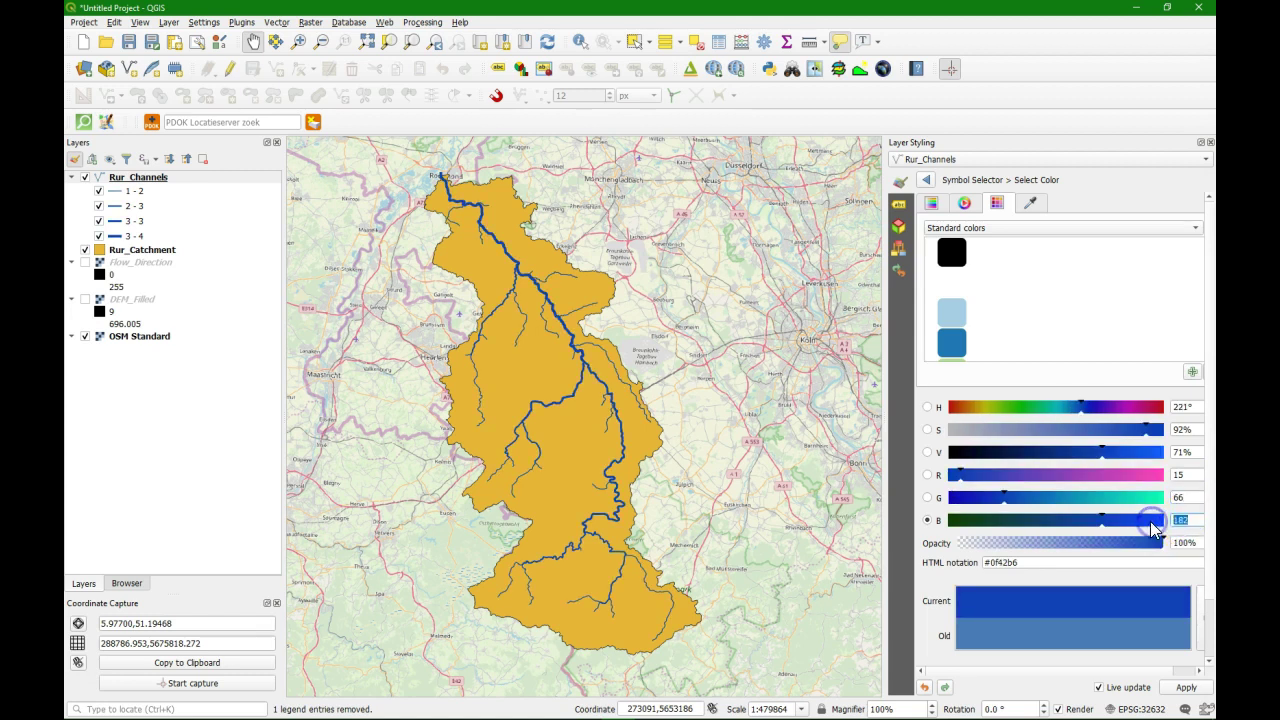
pyautogui.write('220')
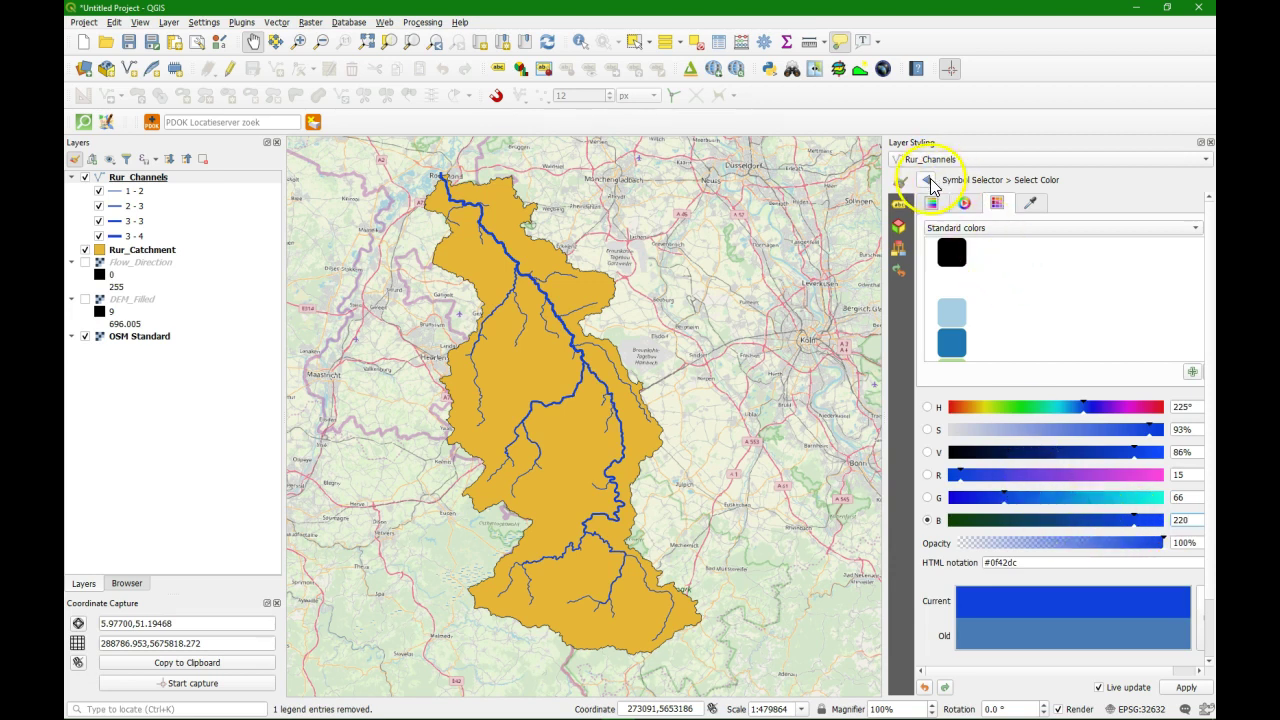
pyautogui.click(927, 181)
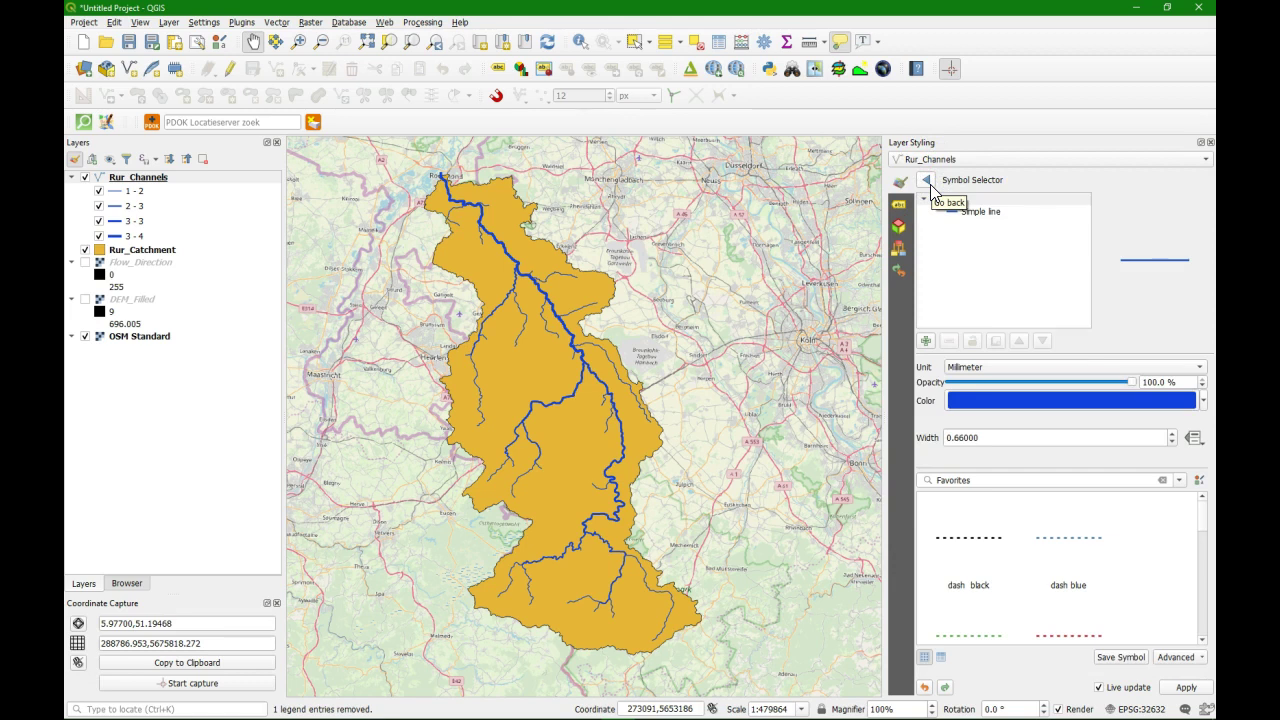
pyautogui.click(929, 183)
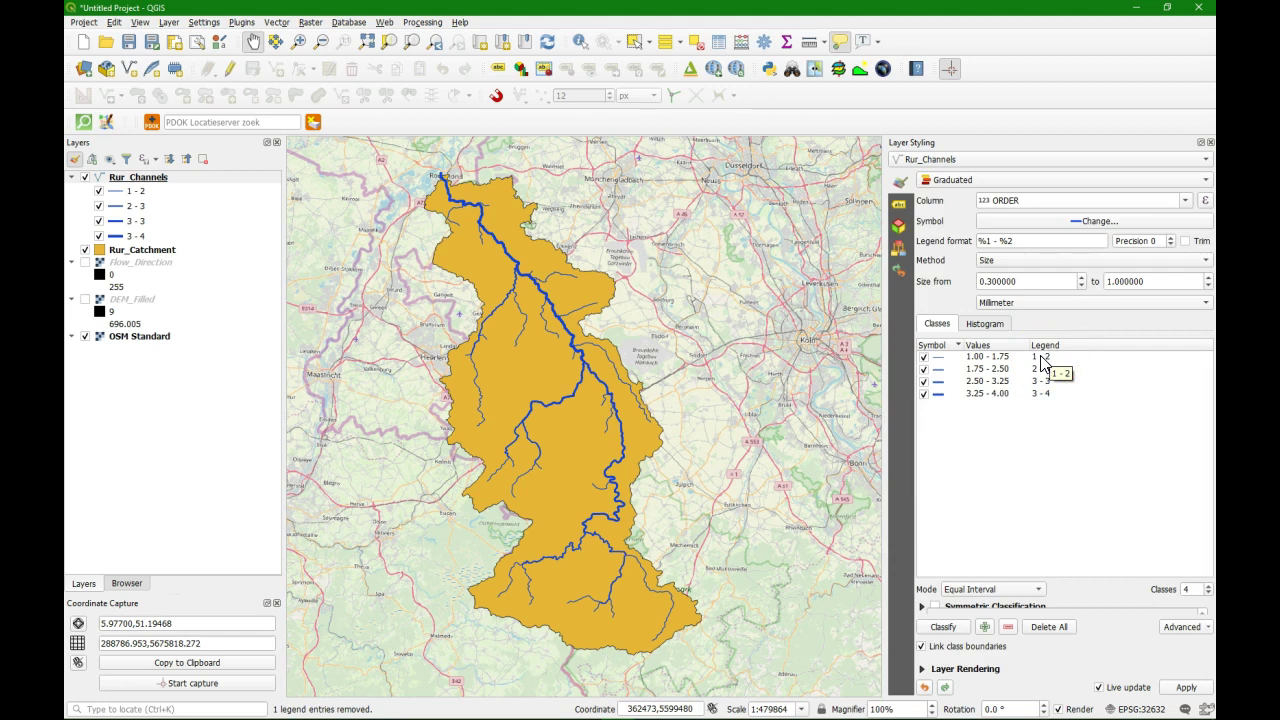
# - Relabel the four channel classes in the legend as 1, 2, 3 and 4, in ascending order
pyautogui.doubleClick(1040, 357)
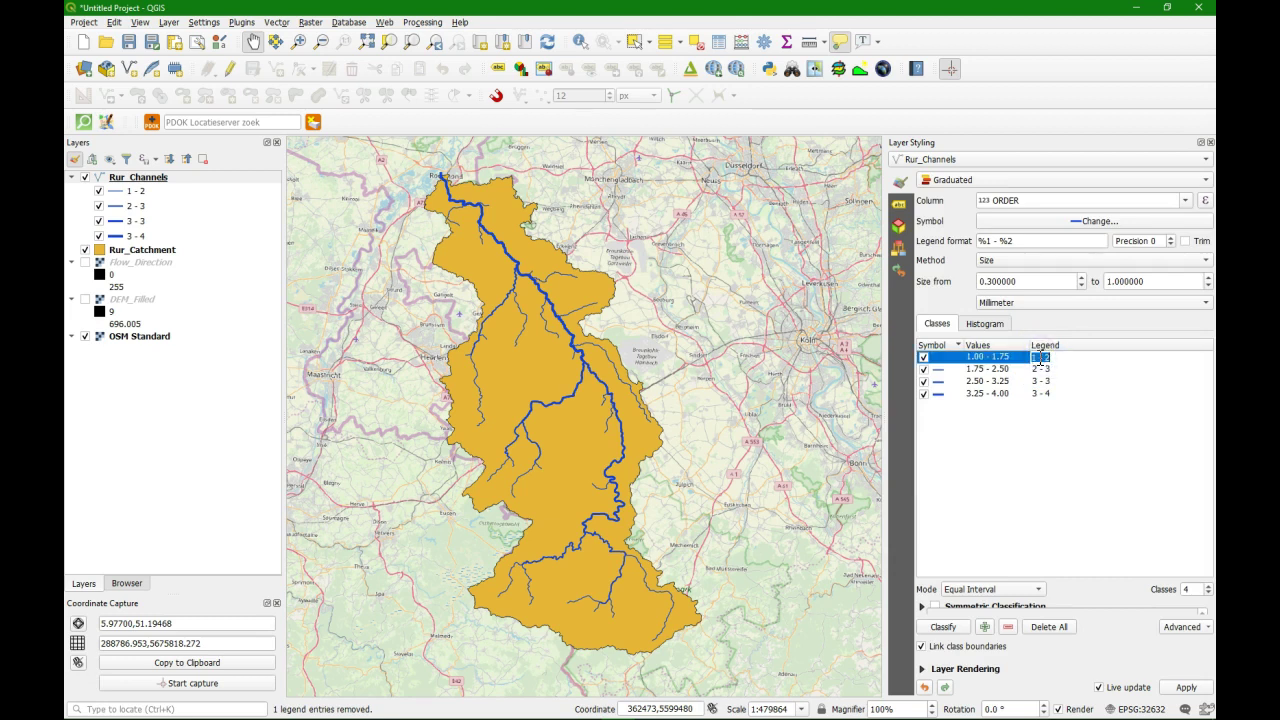
pyautogui.write('1')
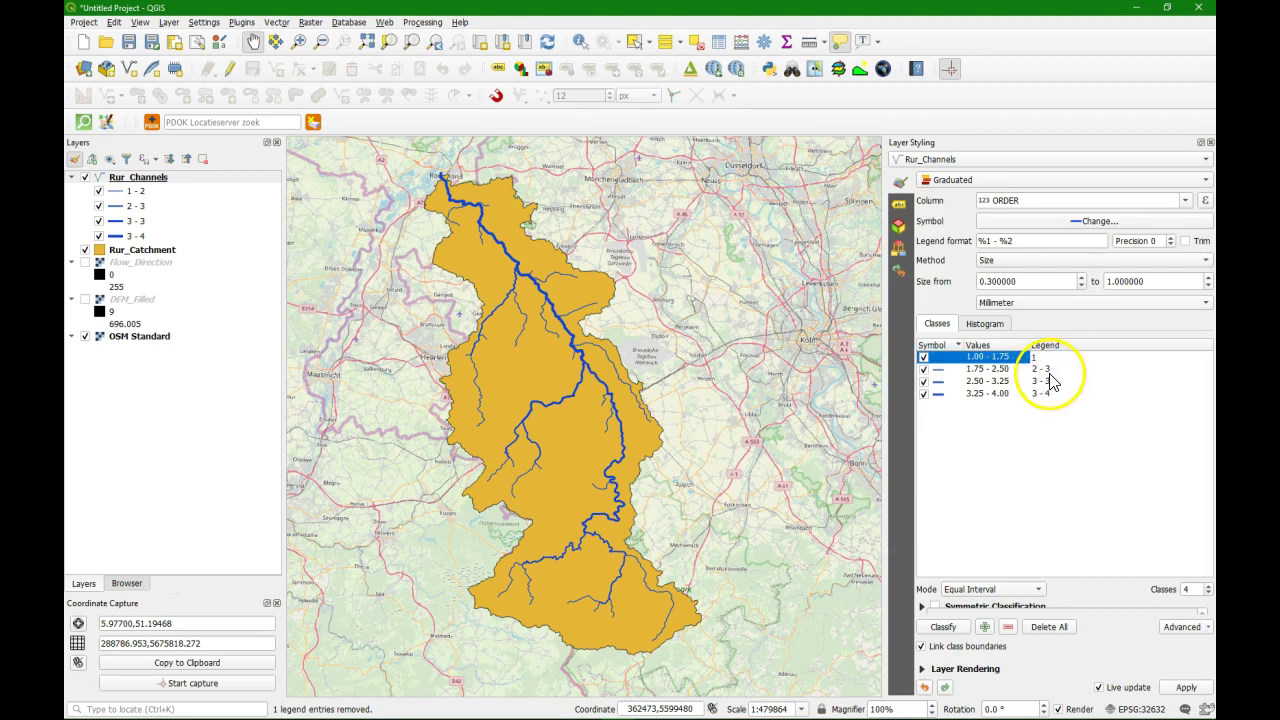
pyautogui.doubleClick(1043, 370)
pyautogui.write('2')
pyautogui.doubleClick(1043, 381)
pyautogui.write('3')
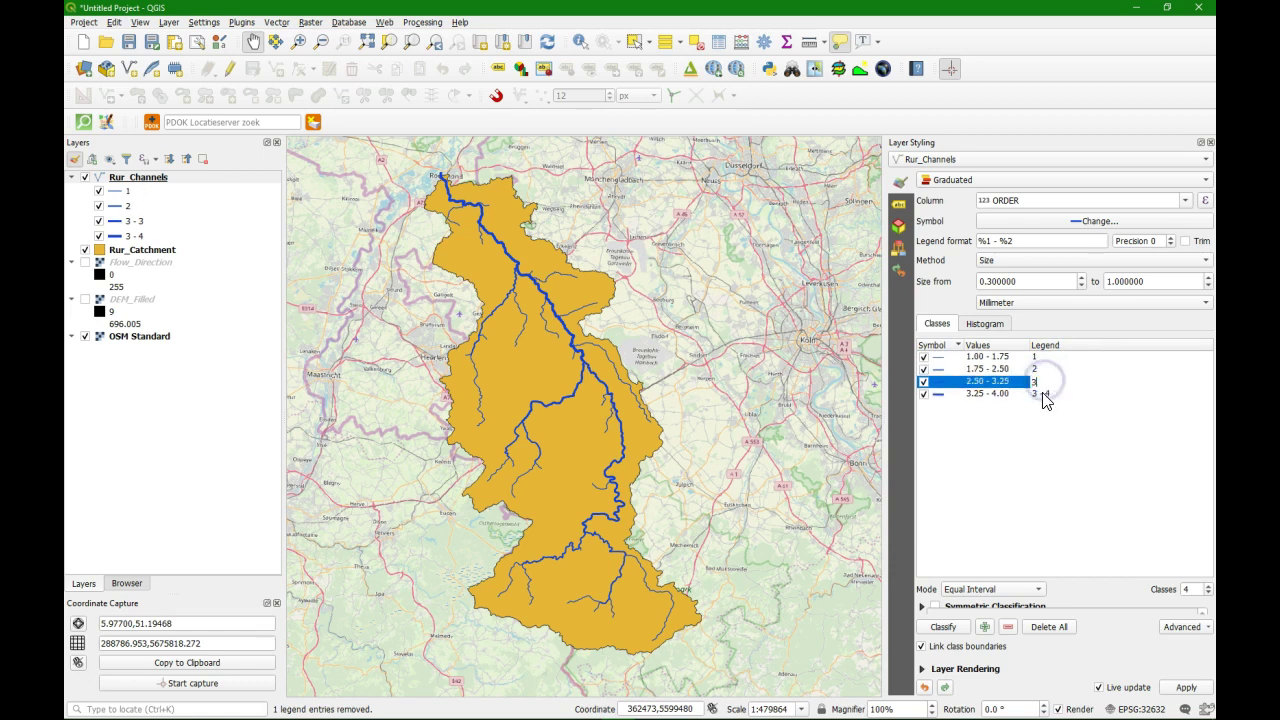
pyautogui.doubleClick(1043, 393)
pyautogui.write('4')
pyautogui.click(1040, 429)
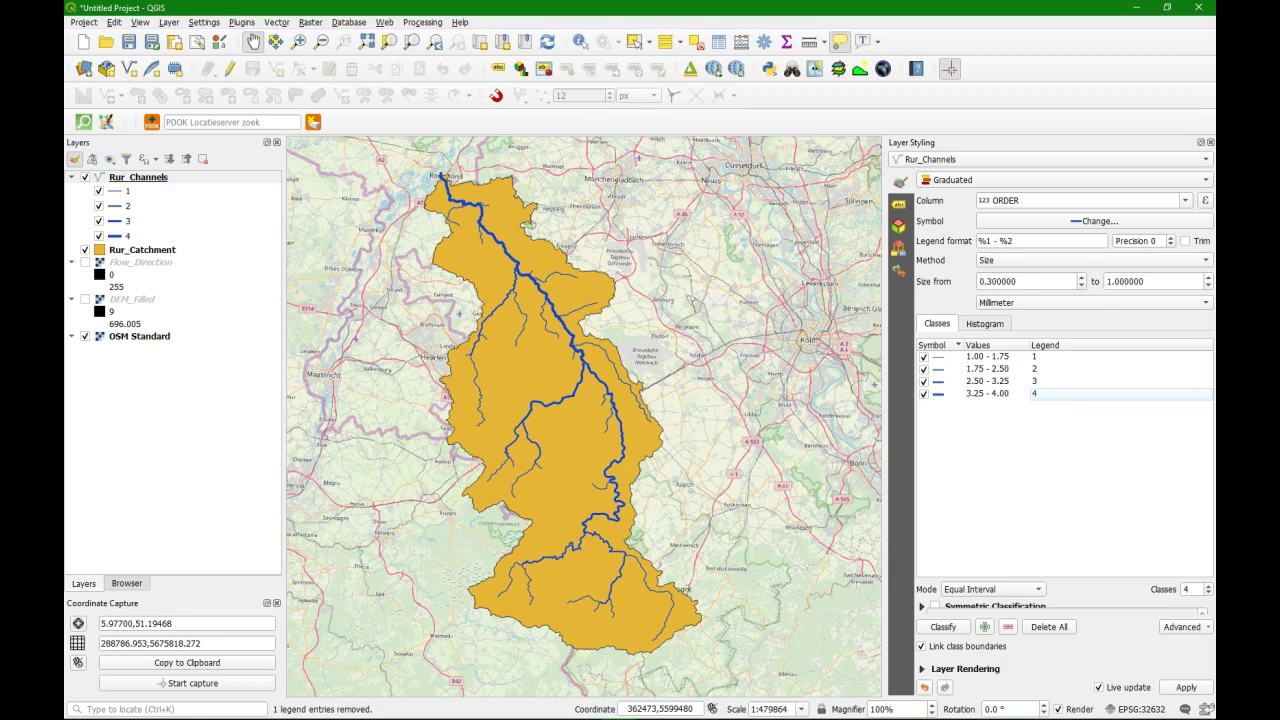
# - Hide the Rur_Catchment layer and make the Flow_Direction layer visible and active for styling
pyautogui.click(84, 249)
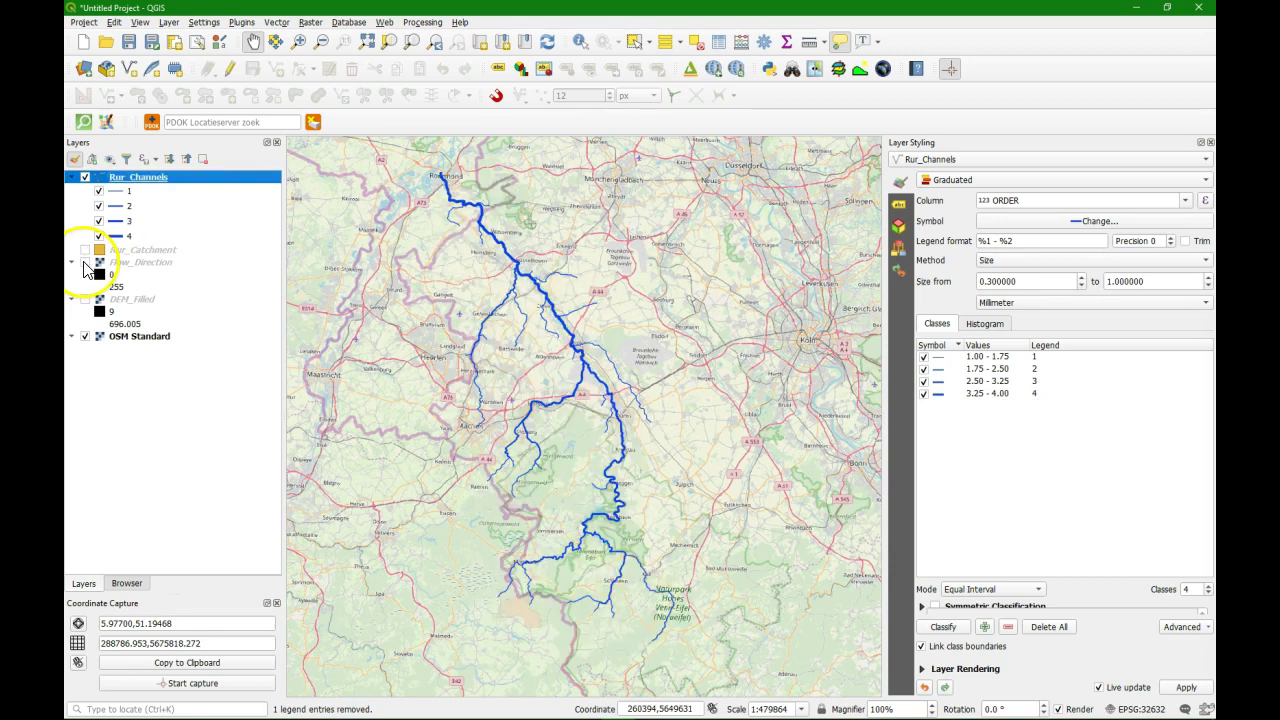
pyautogui.click(84, 262)
pyautogui.click(145, 262)
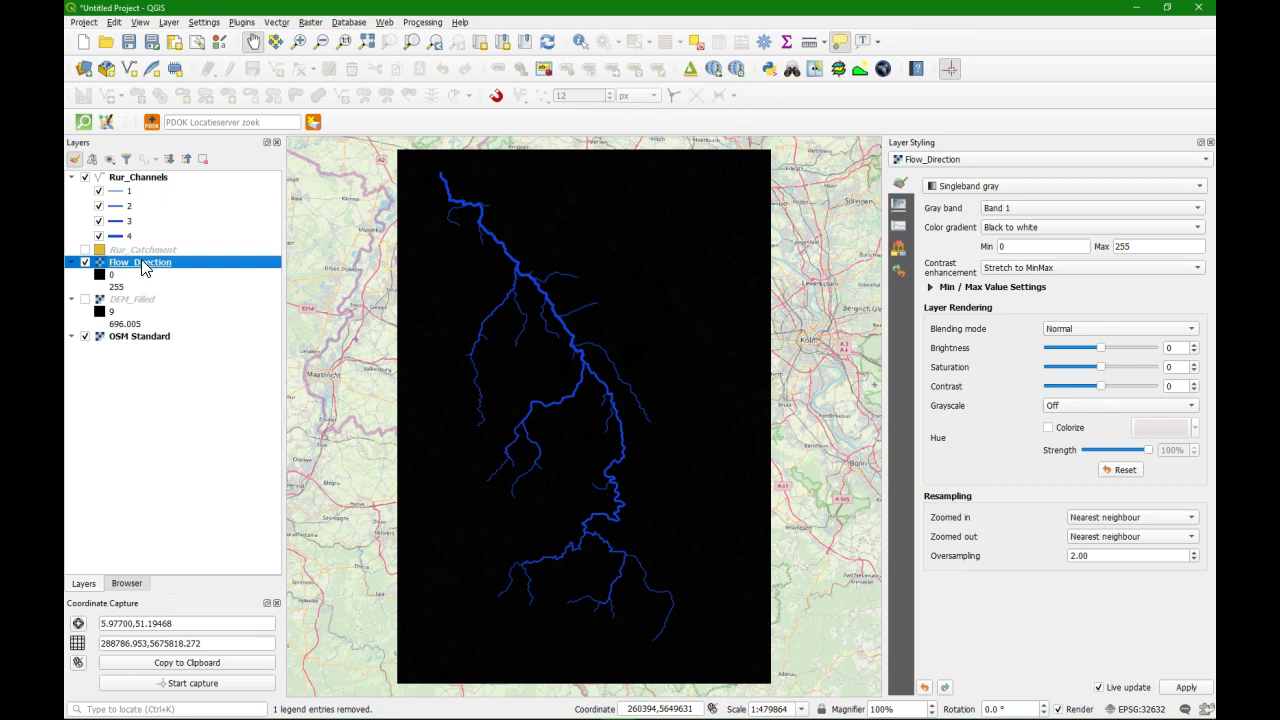
# - Classify Flow_Direction with the Paletted/Unique values renderer using random colors and remove the 255 class
pyautogui.click(951, 186)
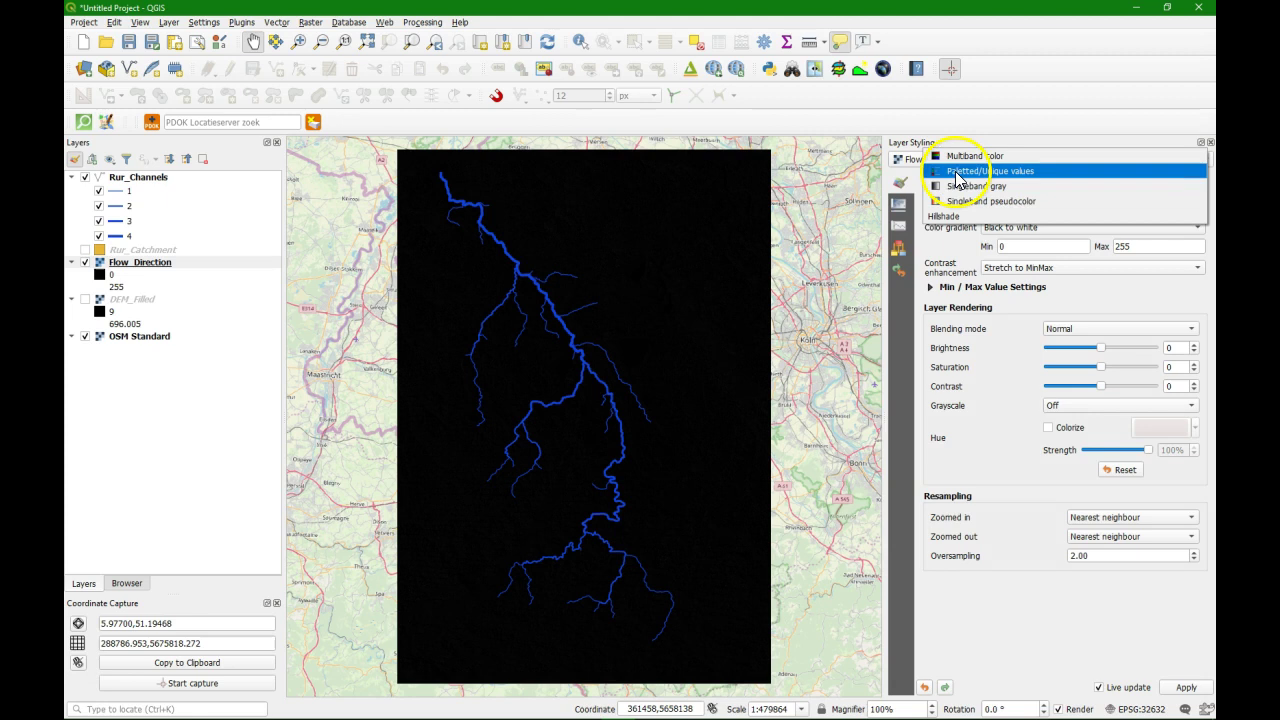
pyautogui.click(958, 171)
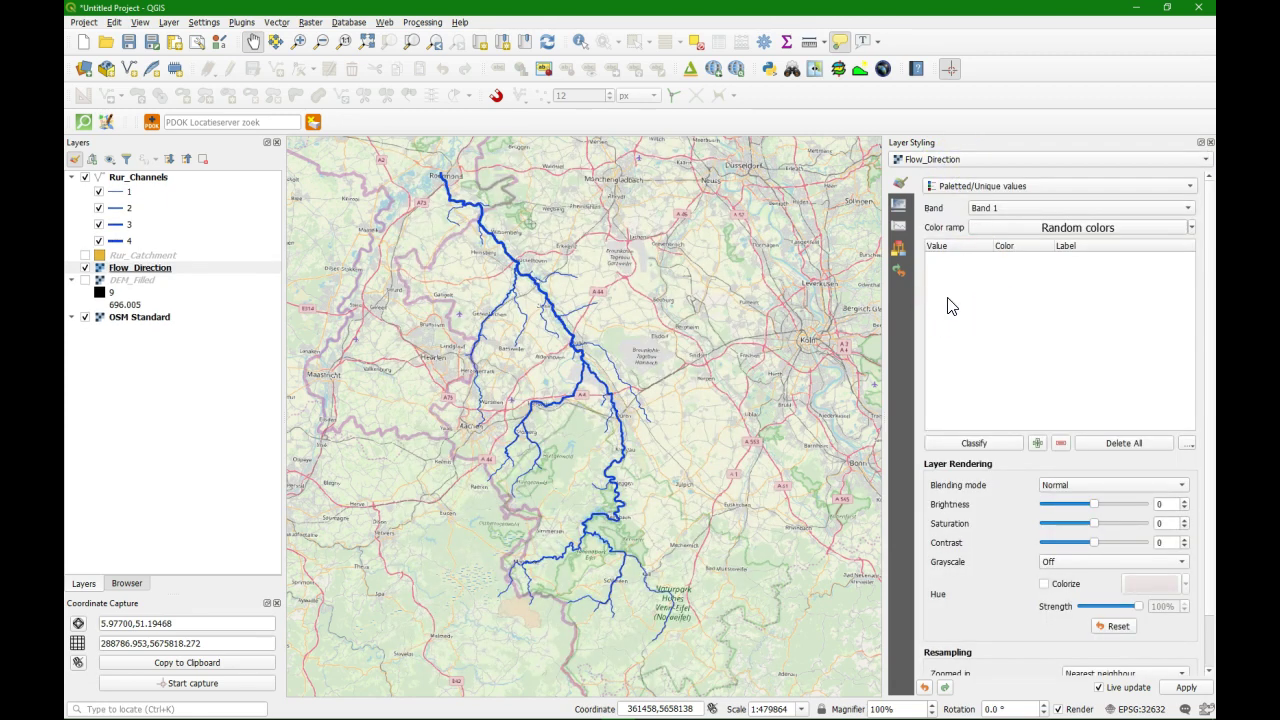
pyautogui.click(972, 442)
pyautogui.scroll(-2, 1189, 349)
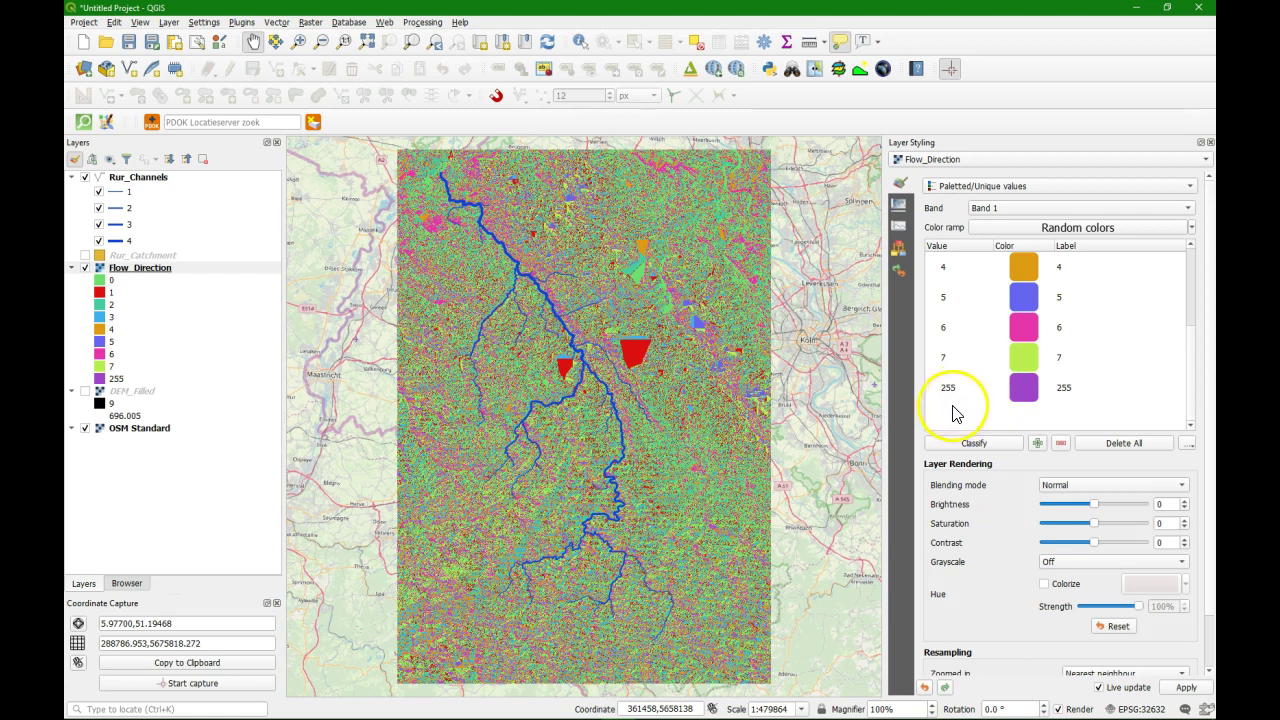
pyautogui.click(1064, 389)
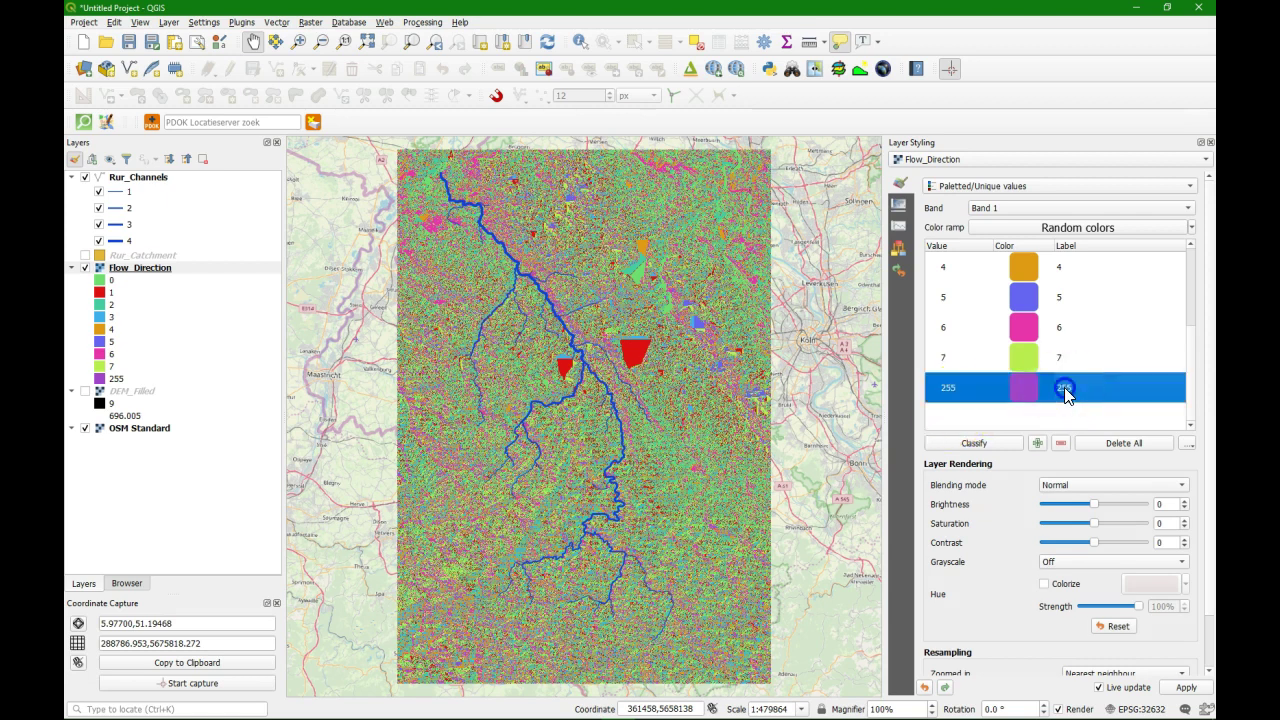
pyautogui.click(1064, 447)
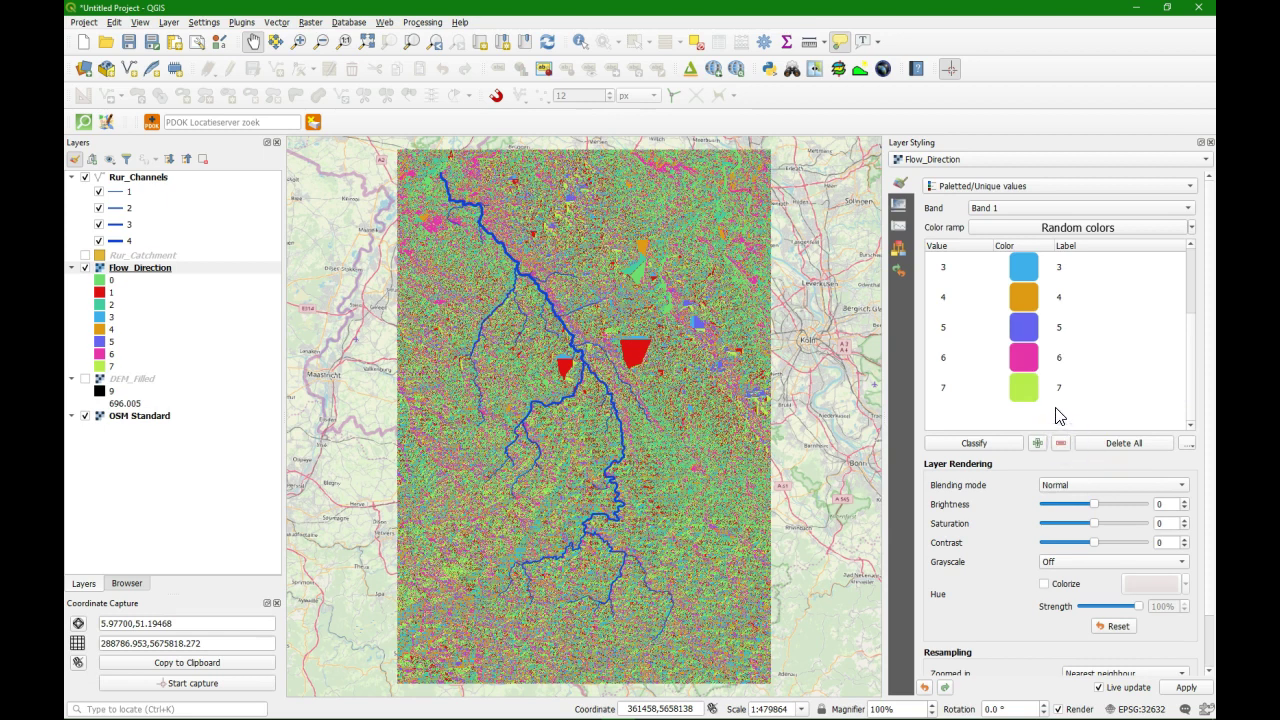
# - Apply the Spectral color ramp to the Flow_Direction unique value classes
pyautogui.scroll(2, 1074, 357)
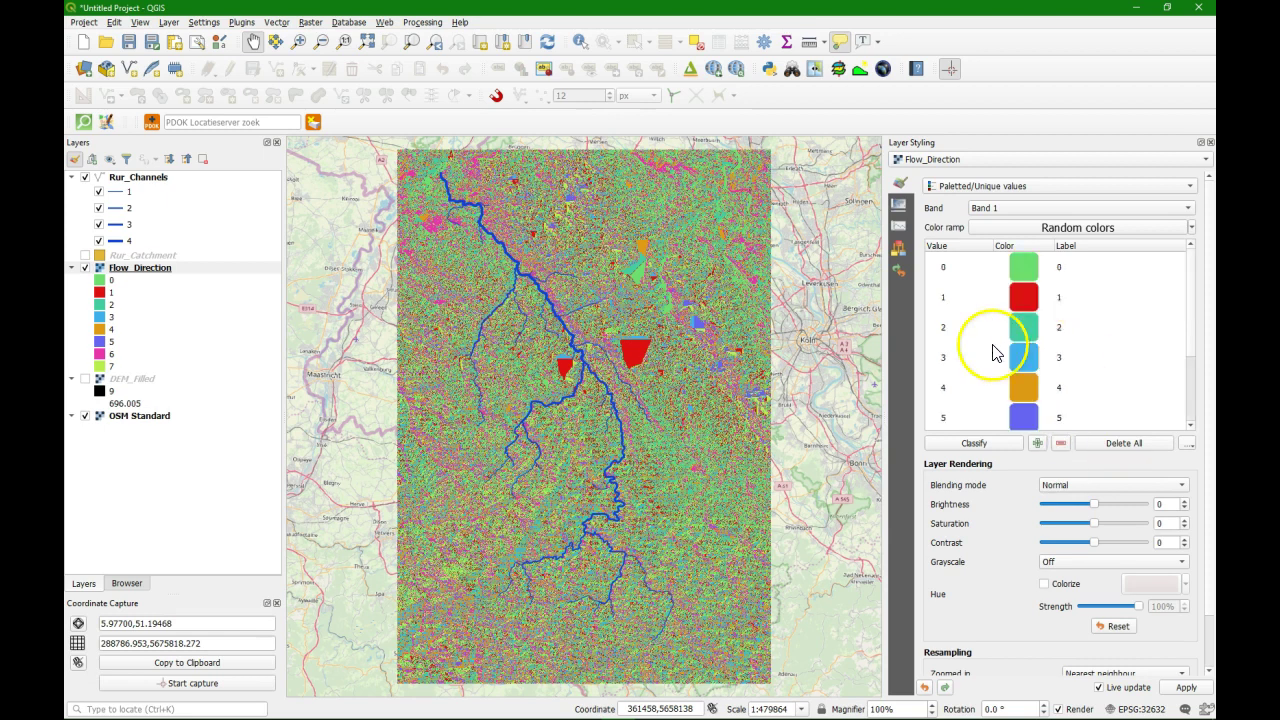
pyautogui.scroll(-1, 980, 355)
pyautogui.scroll(-1, 960, 340)
pyautogui.moveTo(1190, 294); pyautogui.dragTo(1210, 228)
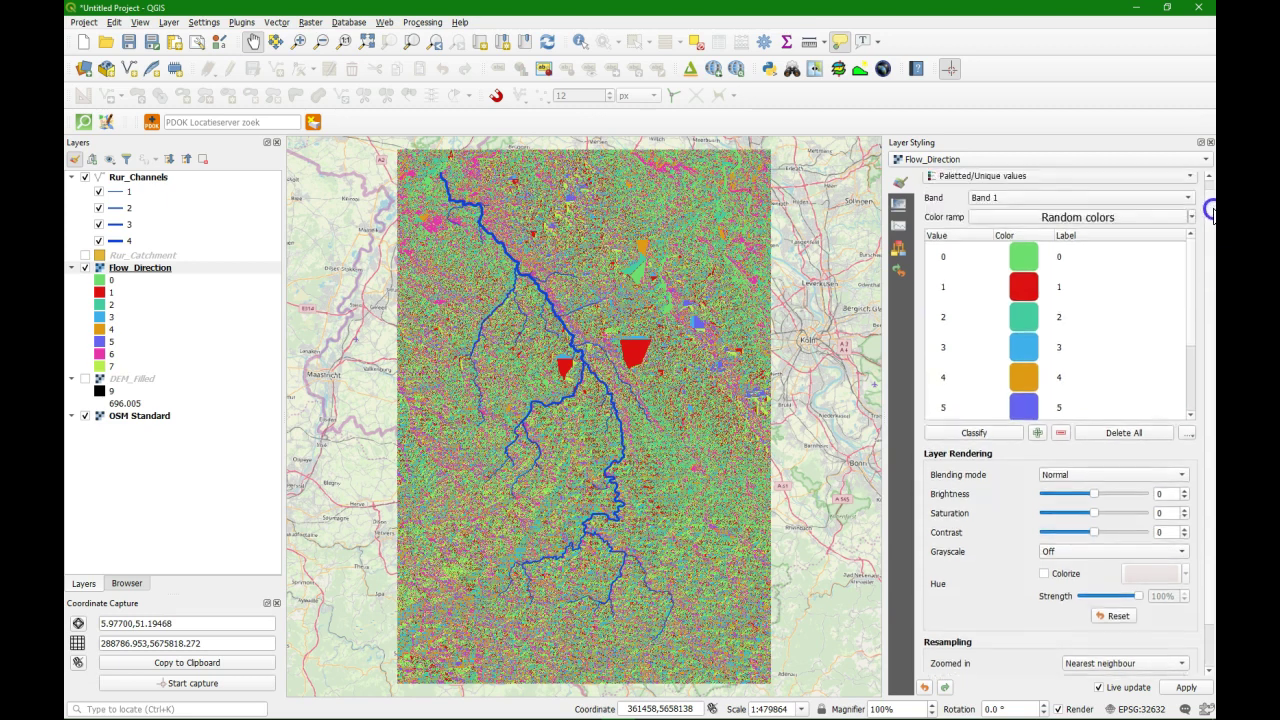
pyautogui.click(1108, 218)
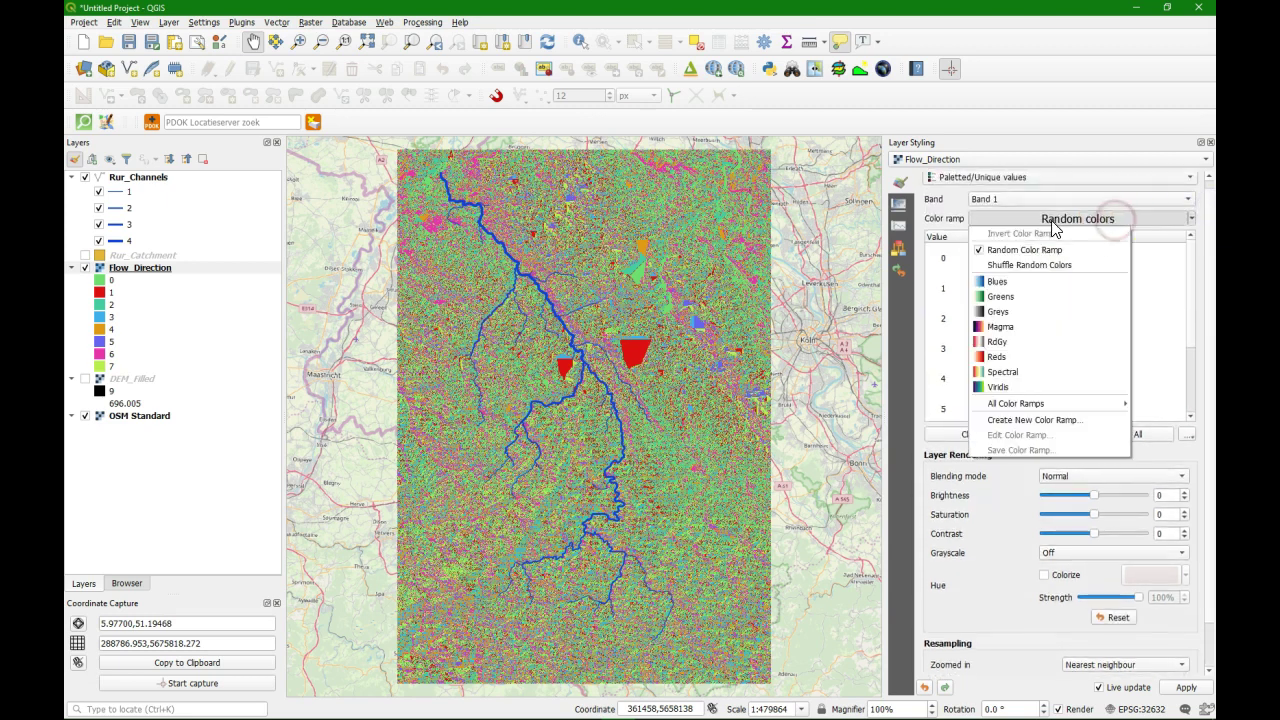
pyautogui.click(1003, 372)
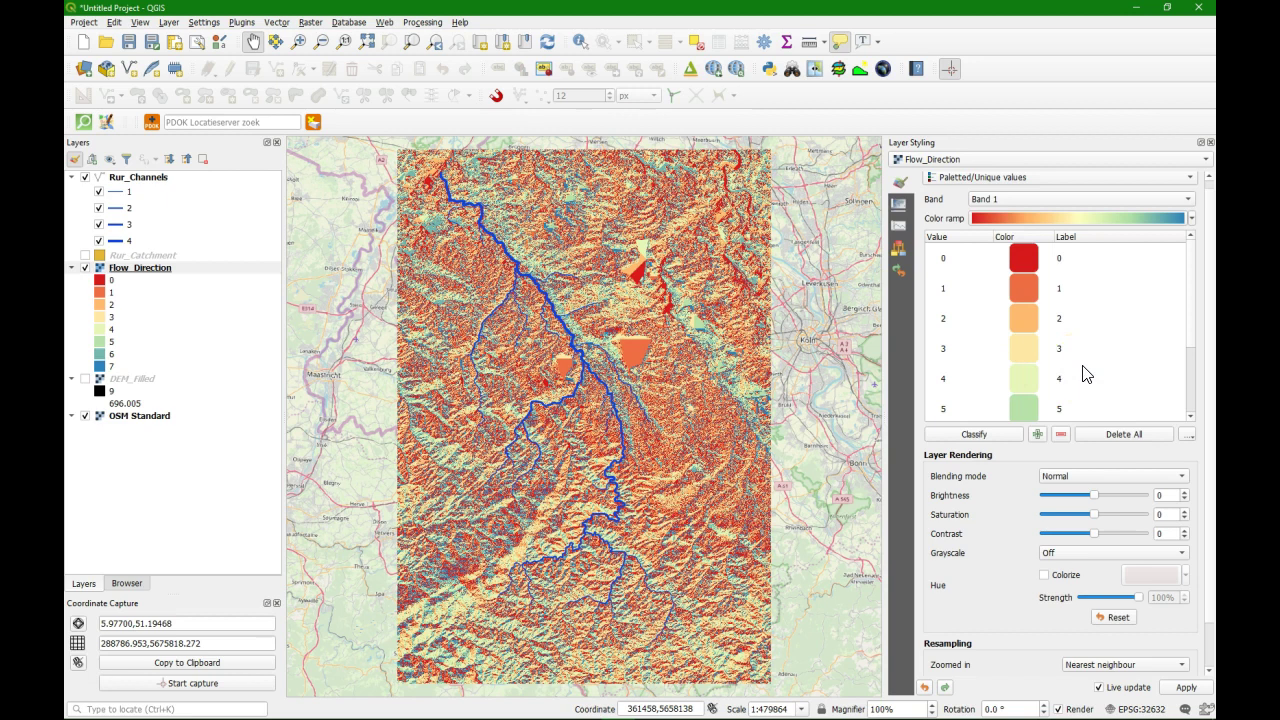
# - Edit the Flow_Direction color ramp and pick the blue of Color 2 as its Color 1
pyautogui.click(1057, 219)
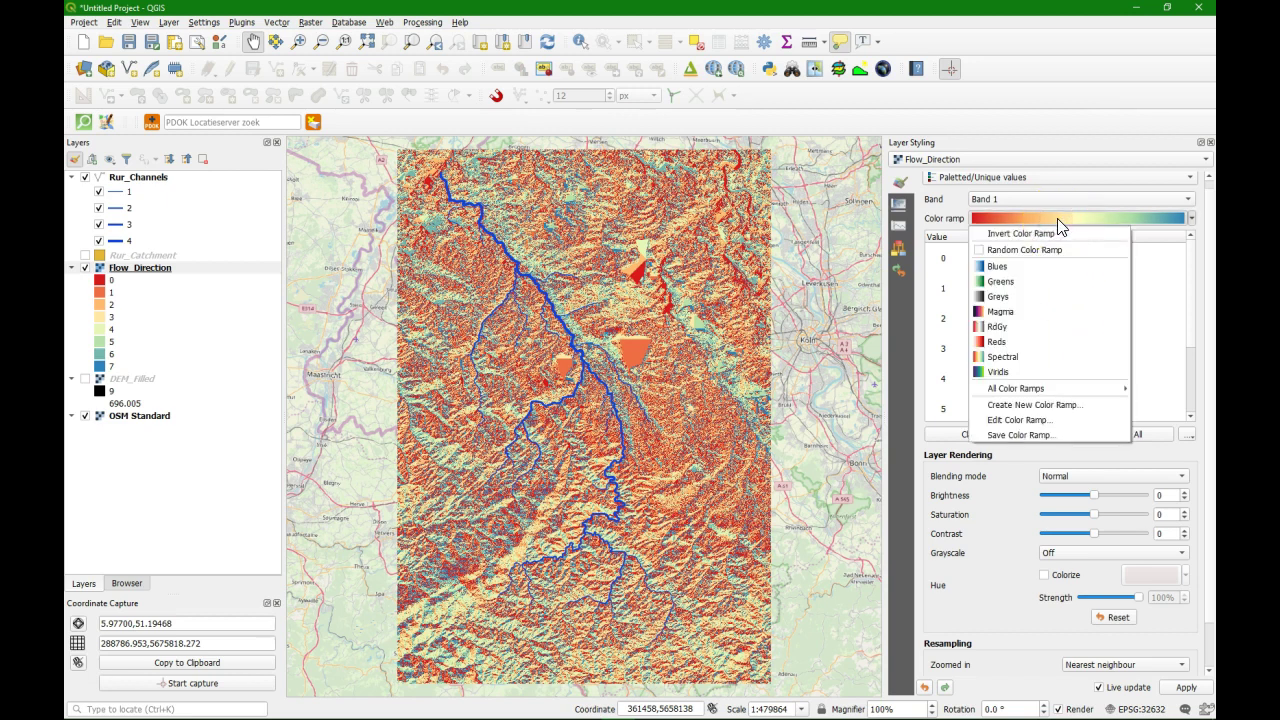
pyautogui.click(1024, 421)
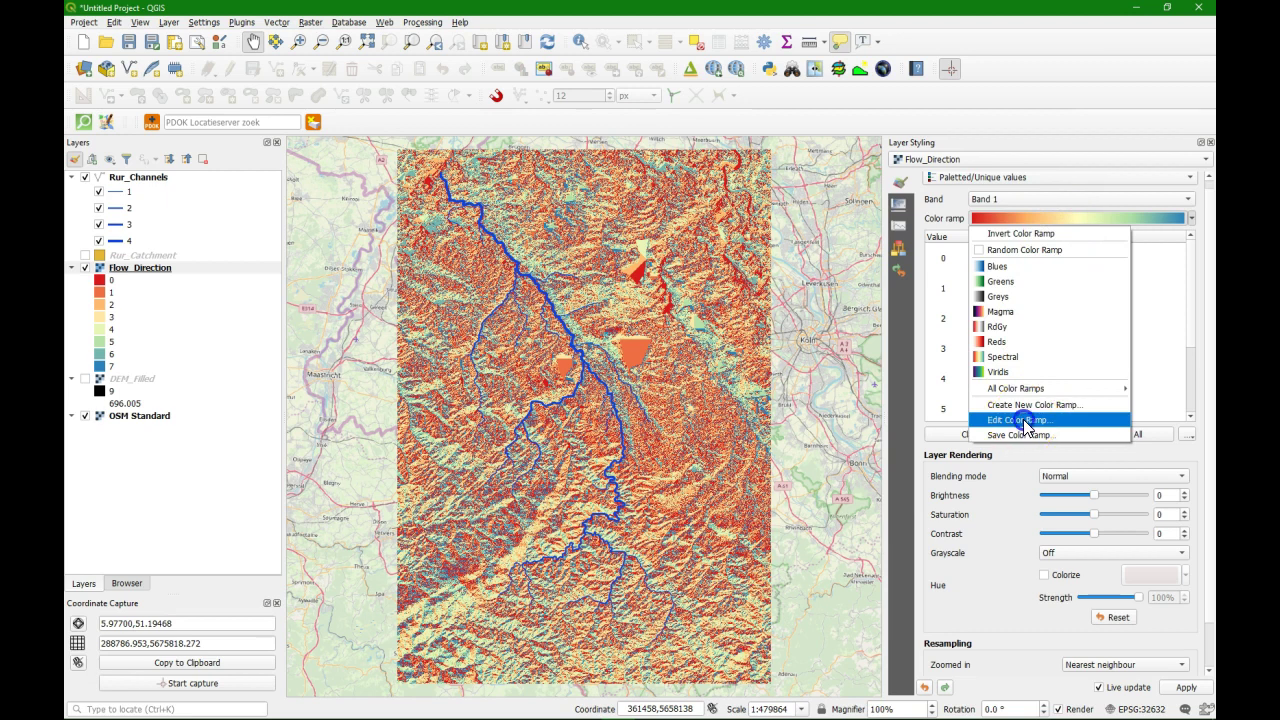
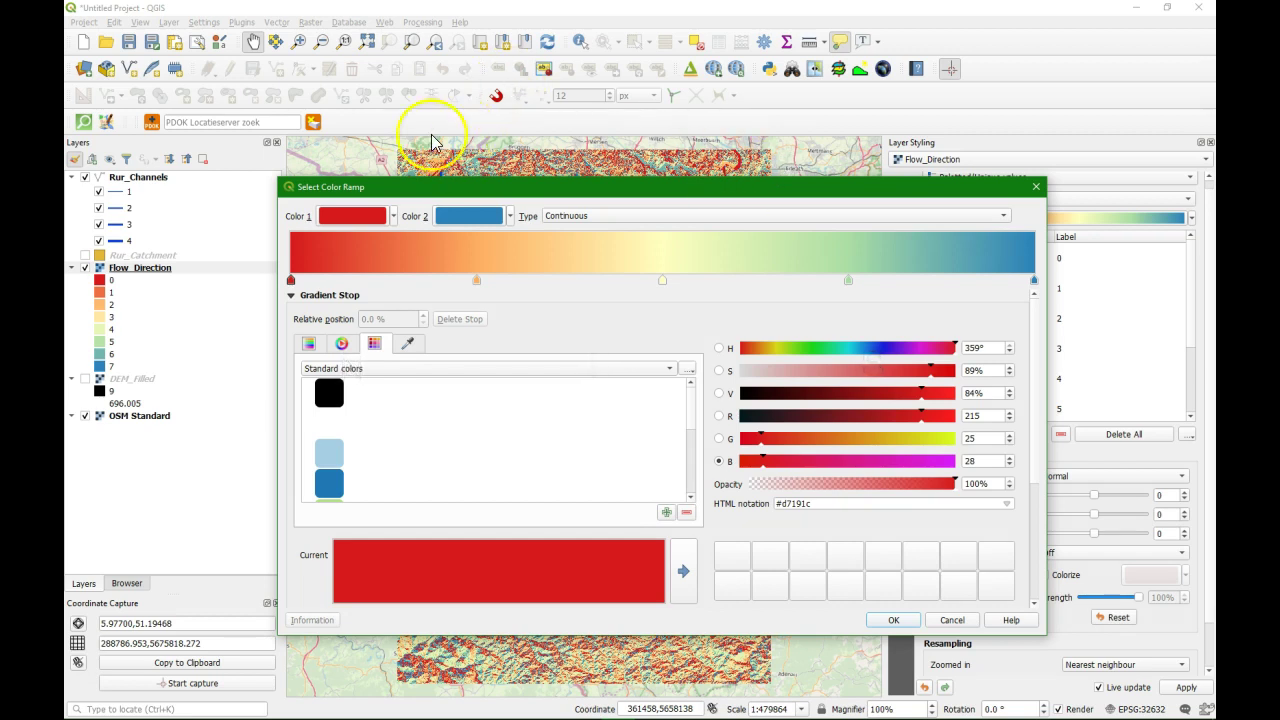
pyautogui.click(394, 218)
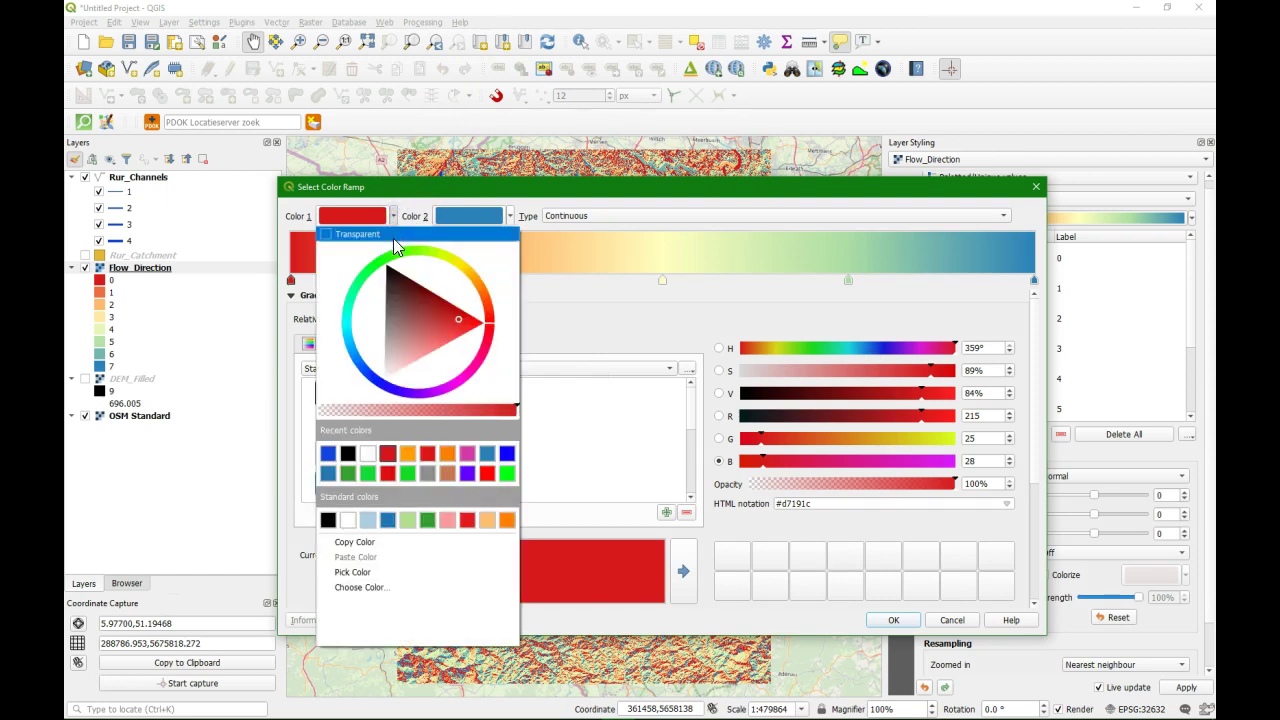
pyautogui.click(358, 572)
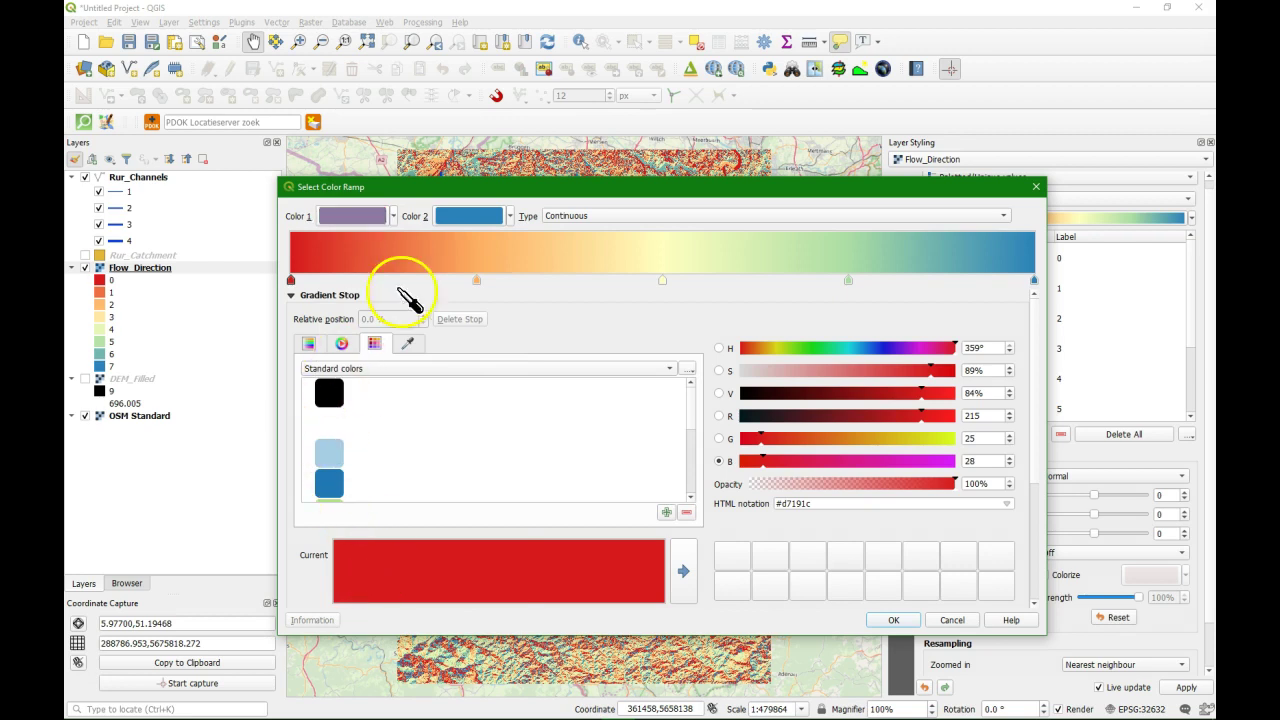
pyautogui.click(465, 220)
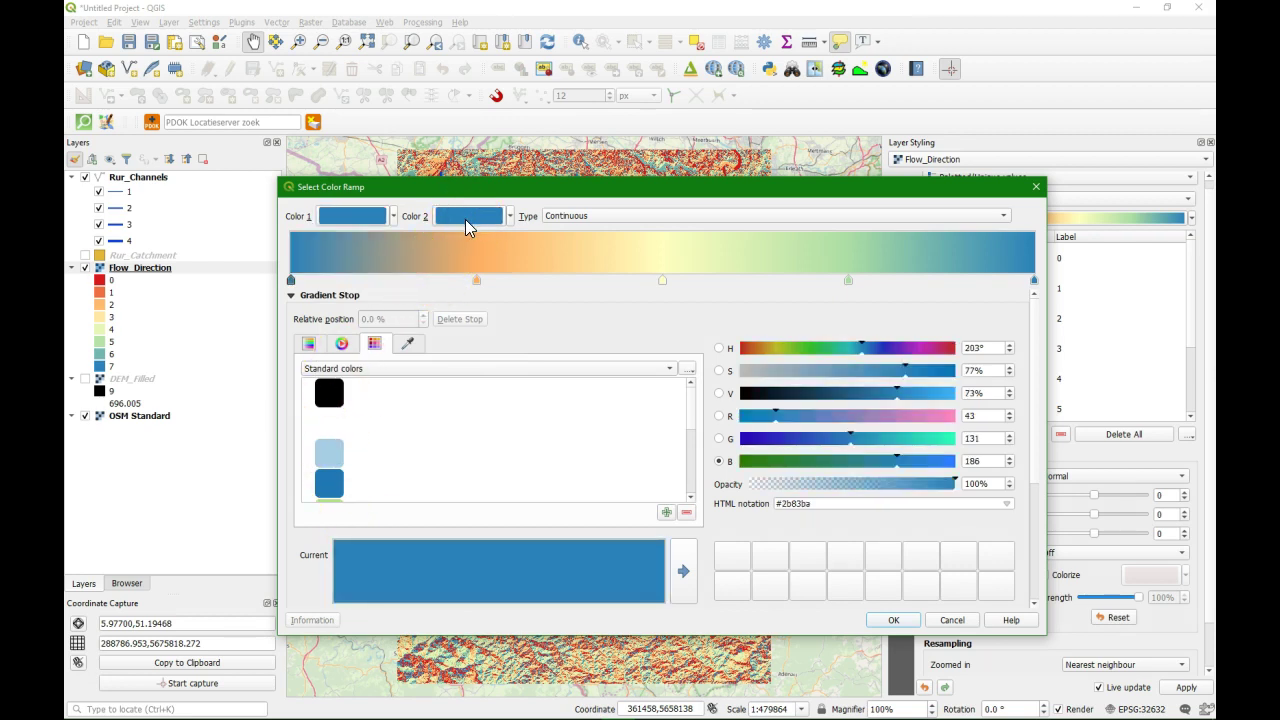
# - Set the ramp's 50% stop to RGB 255, 255, 0 and its 25% stop to RGB 0, 255, 0
pyautogui.click(662, 281)
pyautogui.moveTo(794, 370); pyautogui.dragTo(985, 437)
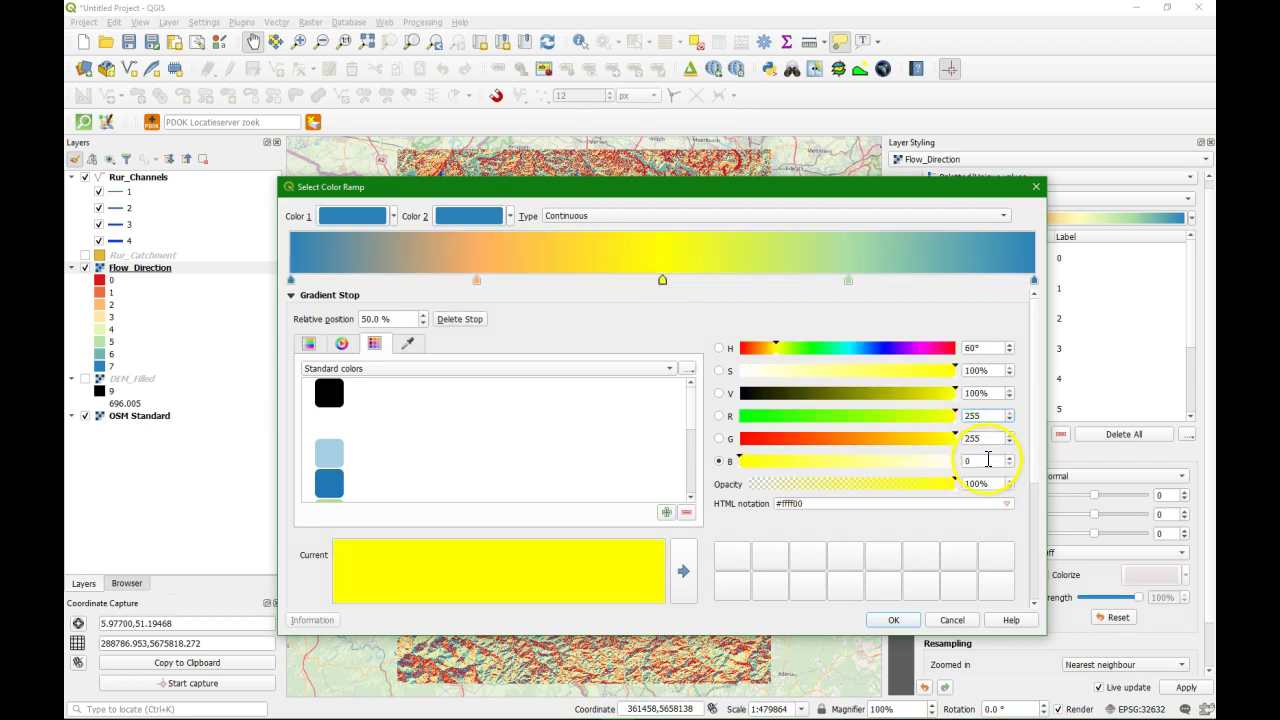
pyautogui.click(476, 281)
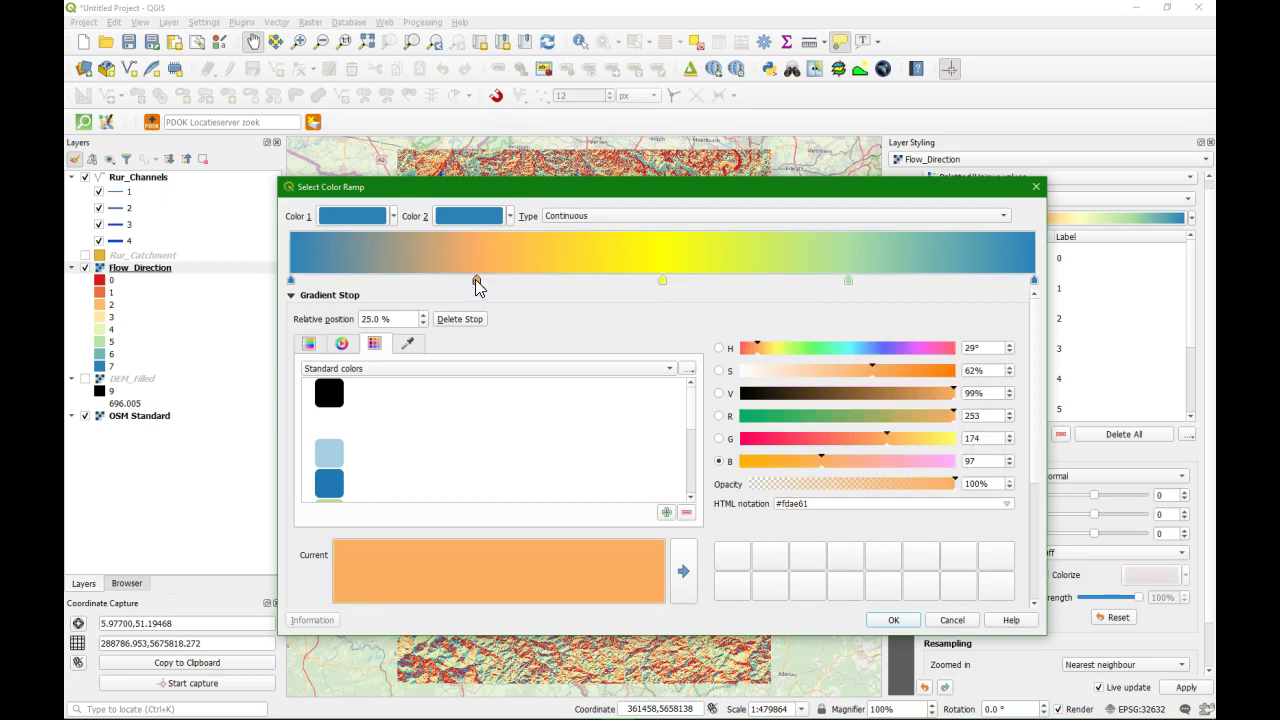
pyautogui.click(990, 416)
pyautogui.write('0')
pyautogui.press('Tab')
pyautogui.write('255')
pyautogui.press('Tab')
pyautogui.write('0')
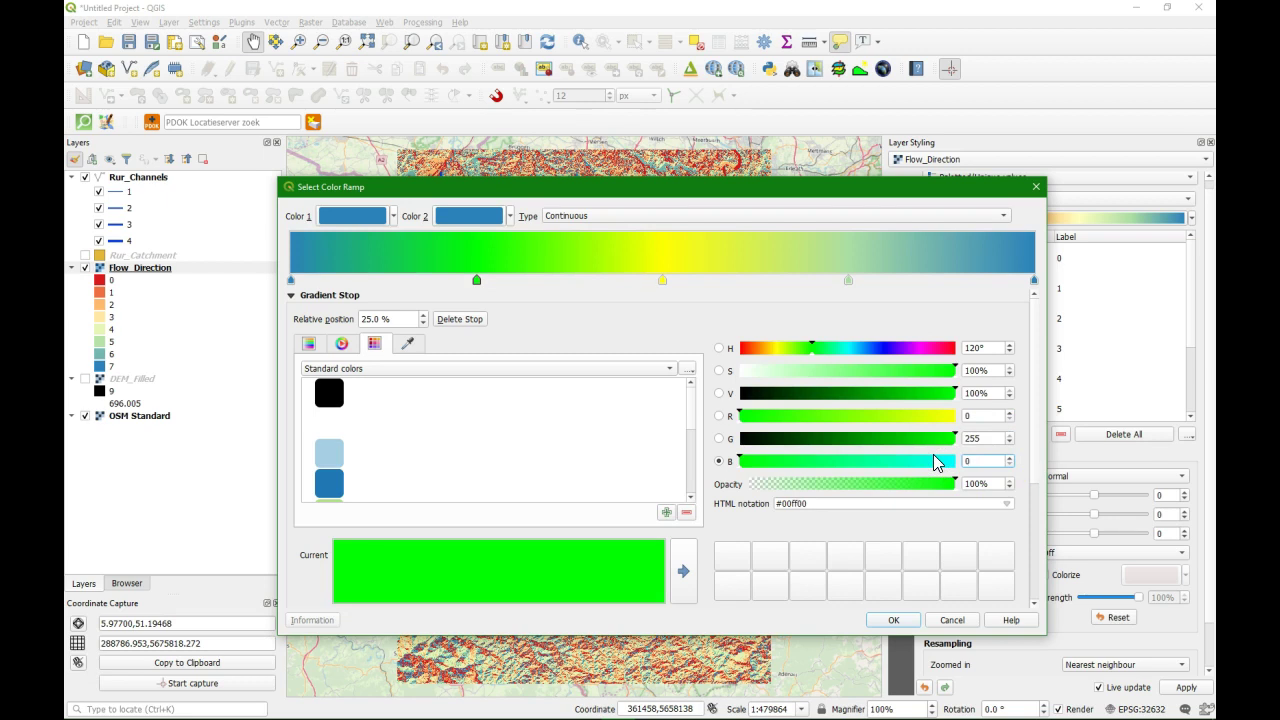
# - Set the ramp's 75% stop to RGB 214, 60, 170 and apply the edited color ramp
pyautogui.click(848, 280)
pyautogui.doubleClick(985, 415)
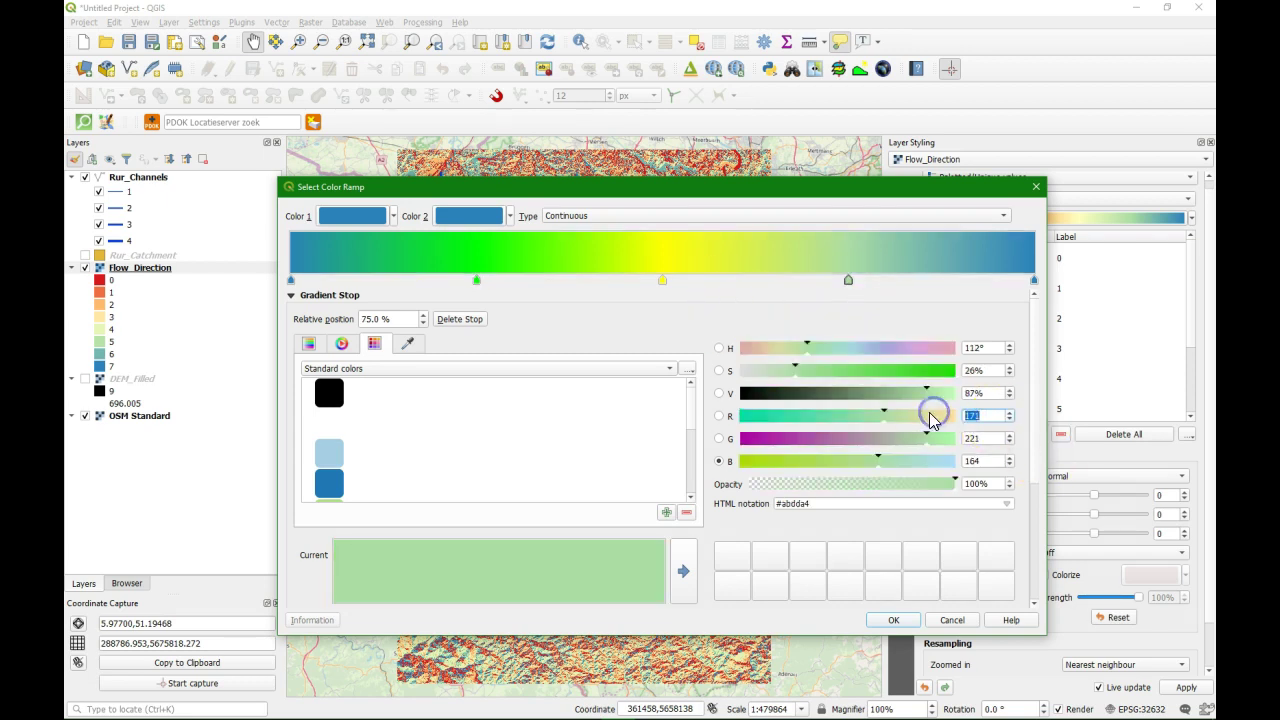
pyautogui.write('214')
pyautogui.press('Tab')
pyautogui.write('60')
pyautogui.press('Tab')
pyautogui.write('170')
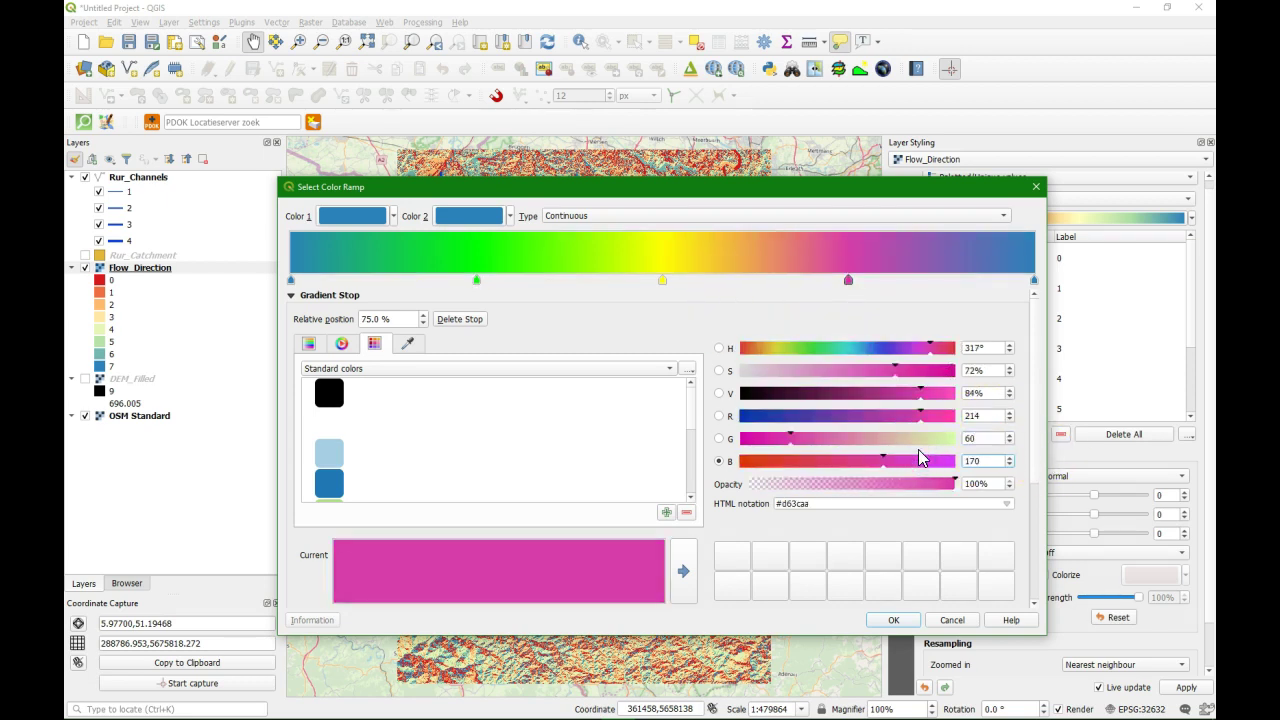
pyautogui.click(893, 620)
# - Add a Flow_Direction class with value 255 and color it white (#ffffff)
pyautogui.scroll(-2, 1194, 370)
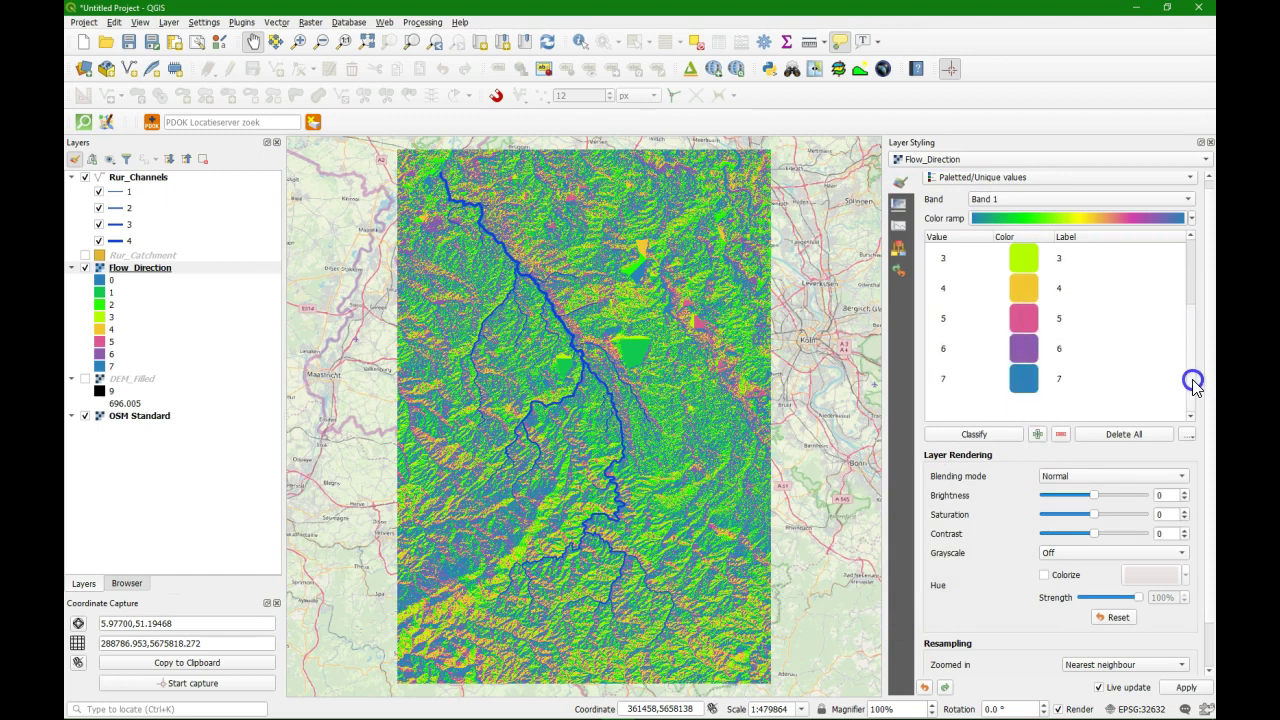
pyautogui.click(1038, 434)
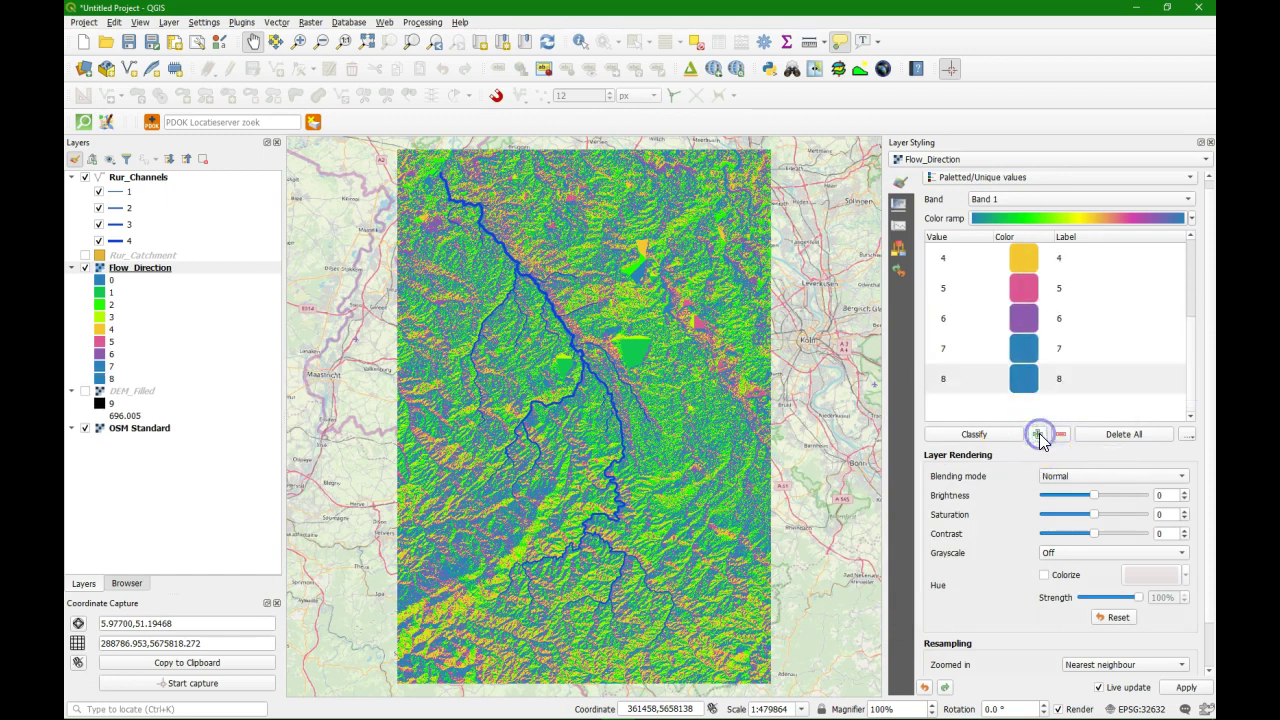
pyautogui.doubleClick(952, 379)
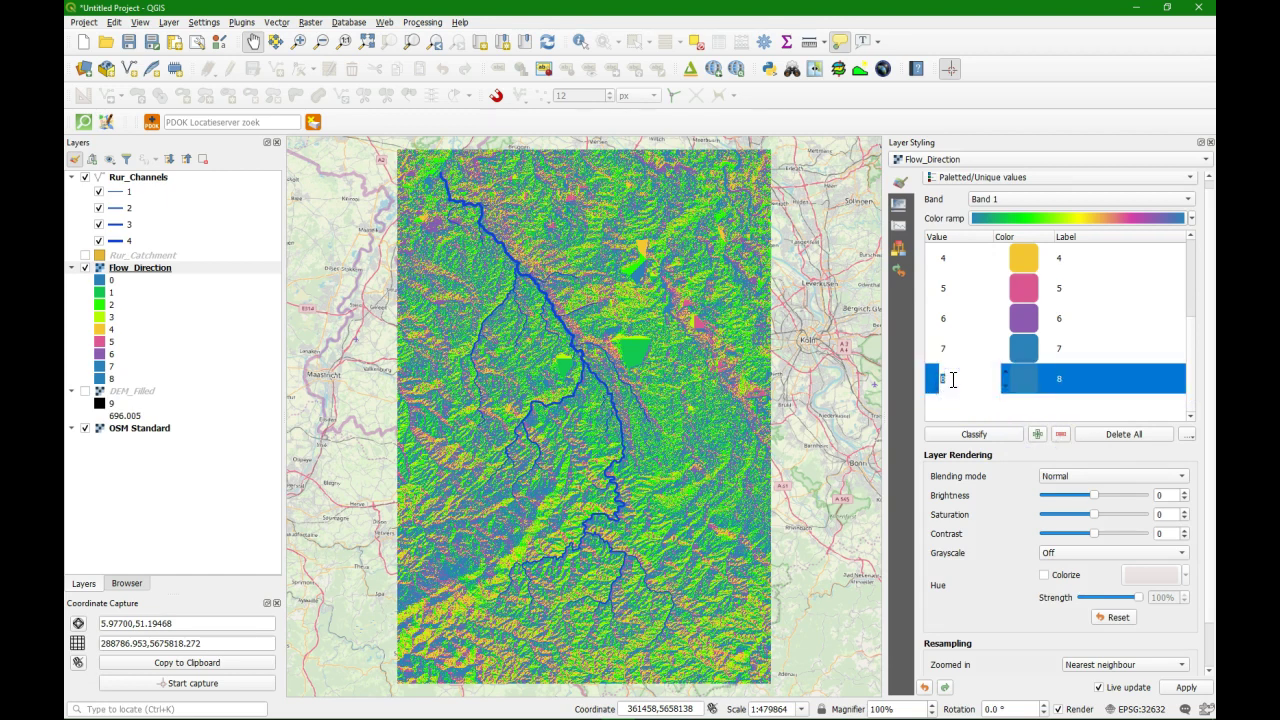
pyautogui.write('255')
pyautogui.click(1046, 408)
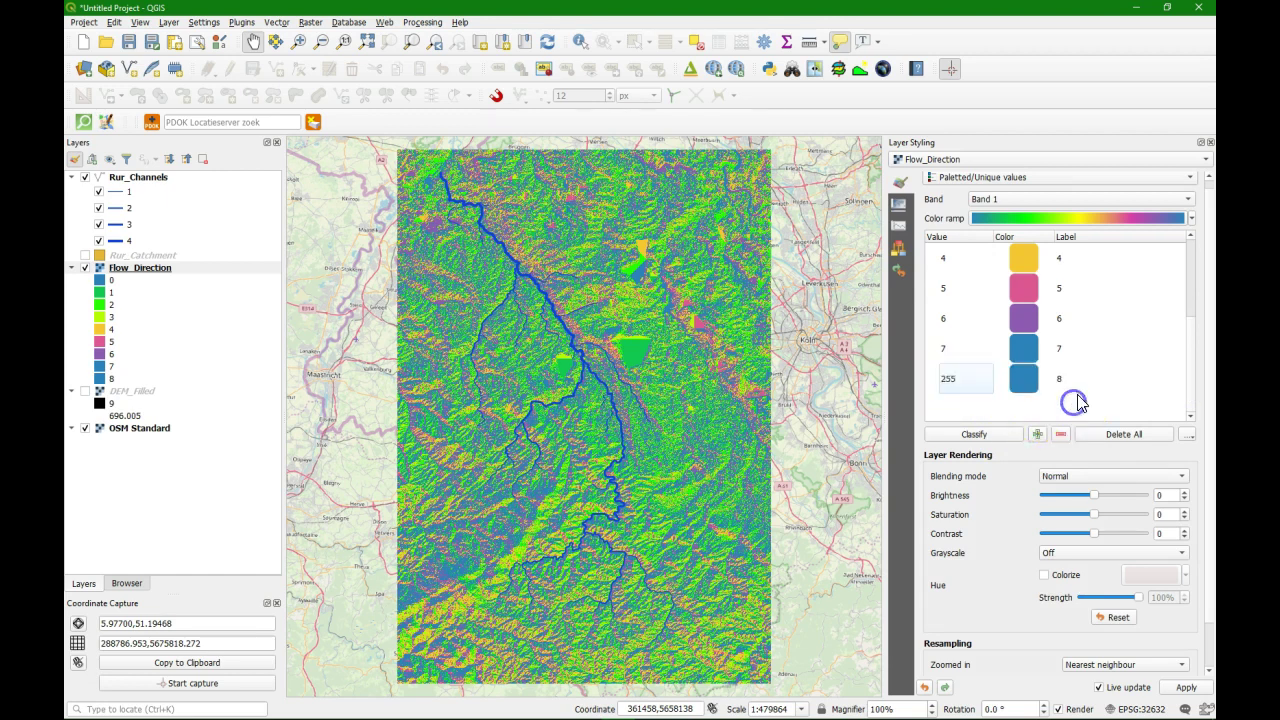
pyautogui.doubleClick(1026, 377)
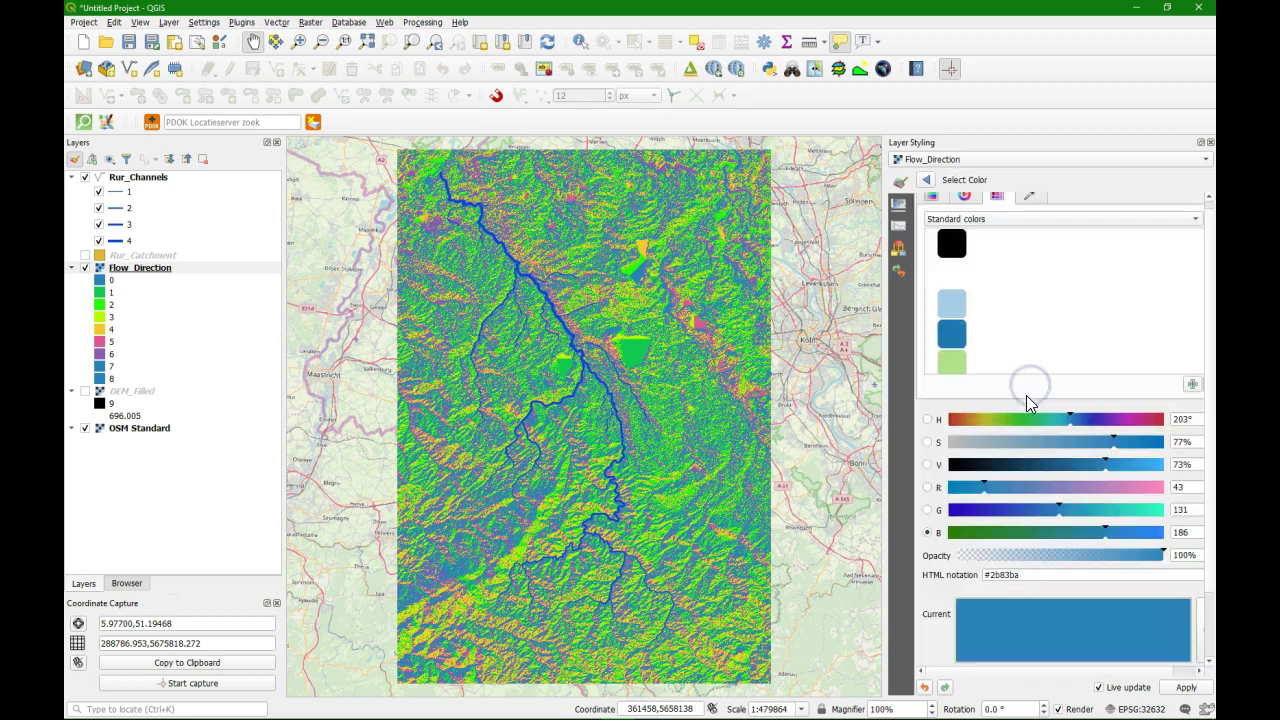
pyautogui.click(948, 275)
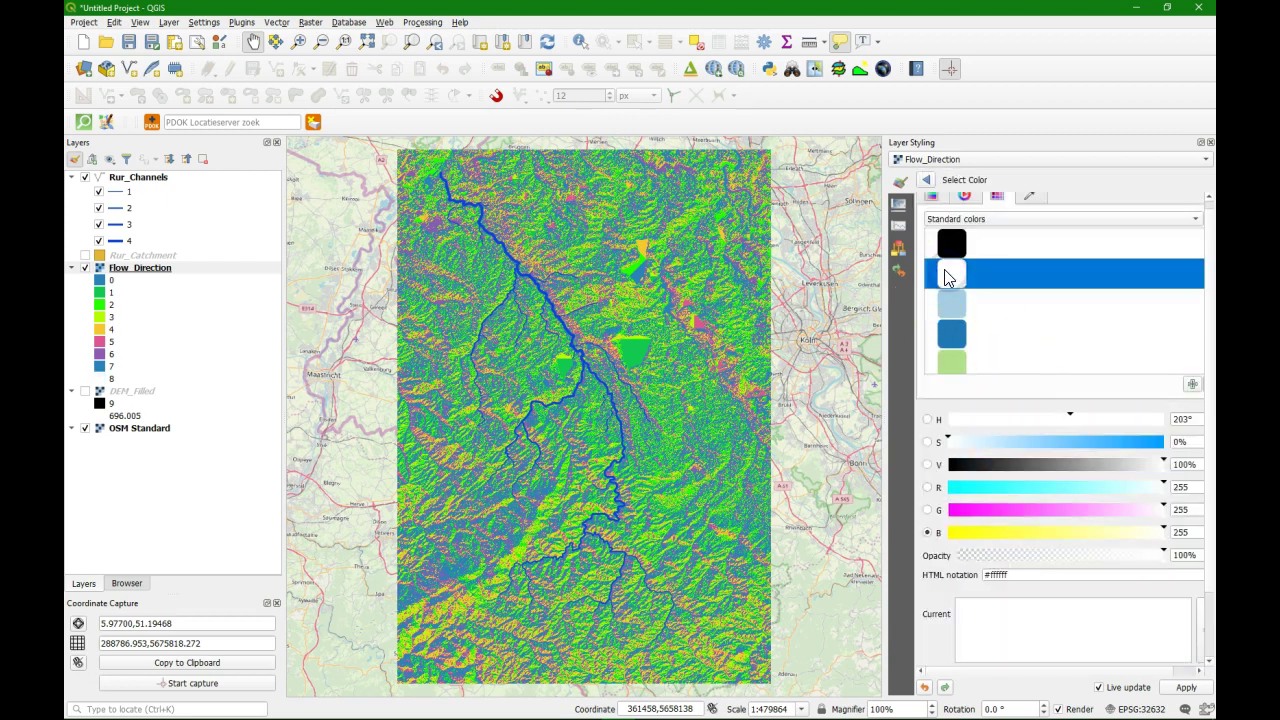
pyautogui.click(926, 179)
pyautogui.click(1075, 406)
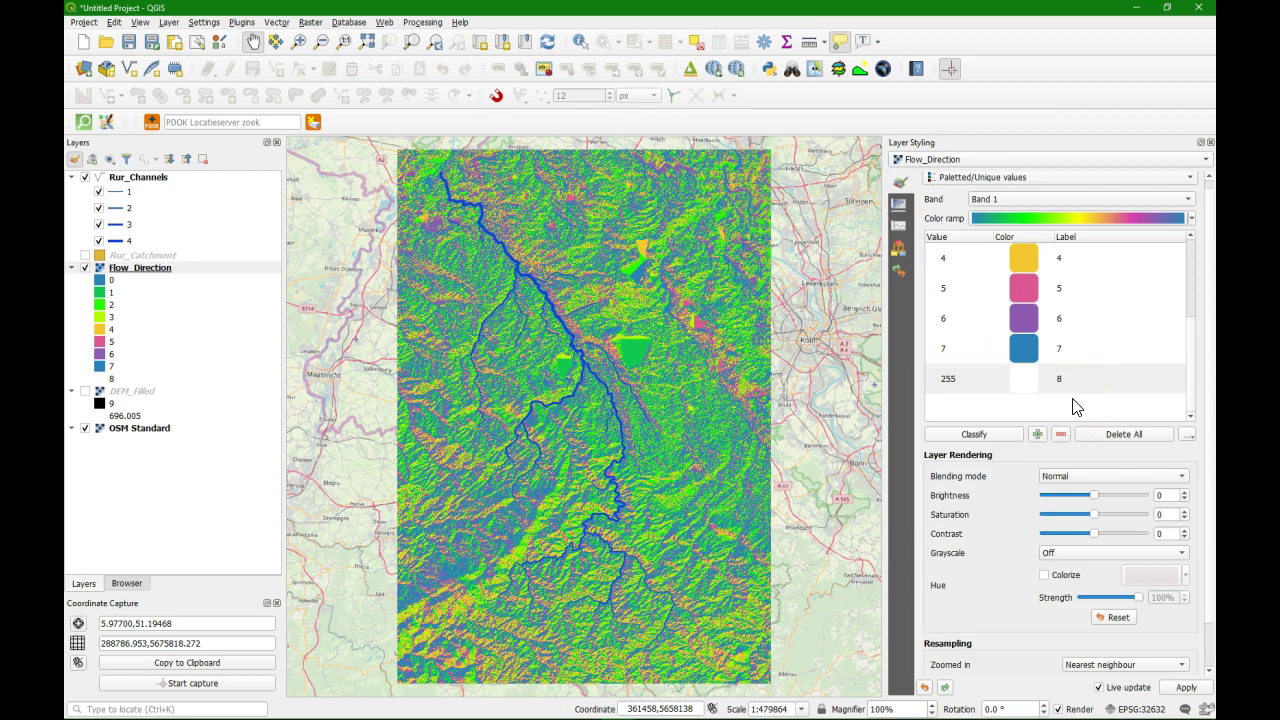
# - Label the Flow_Direction values 0 to 4 as North, North East, East, South East and South
pyautogui.scroll(4, 1057, 323)
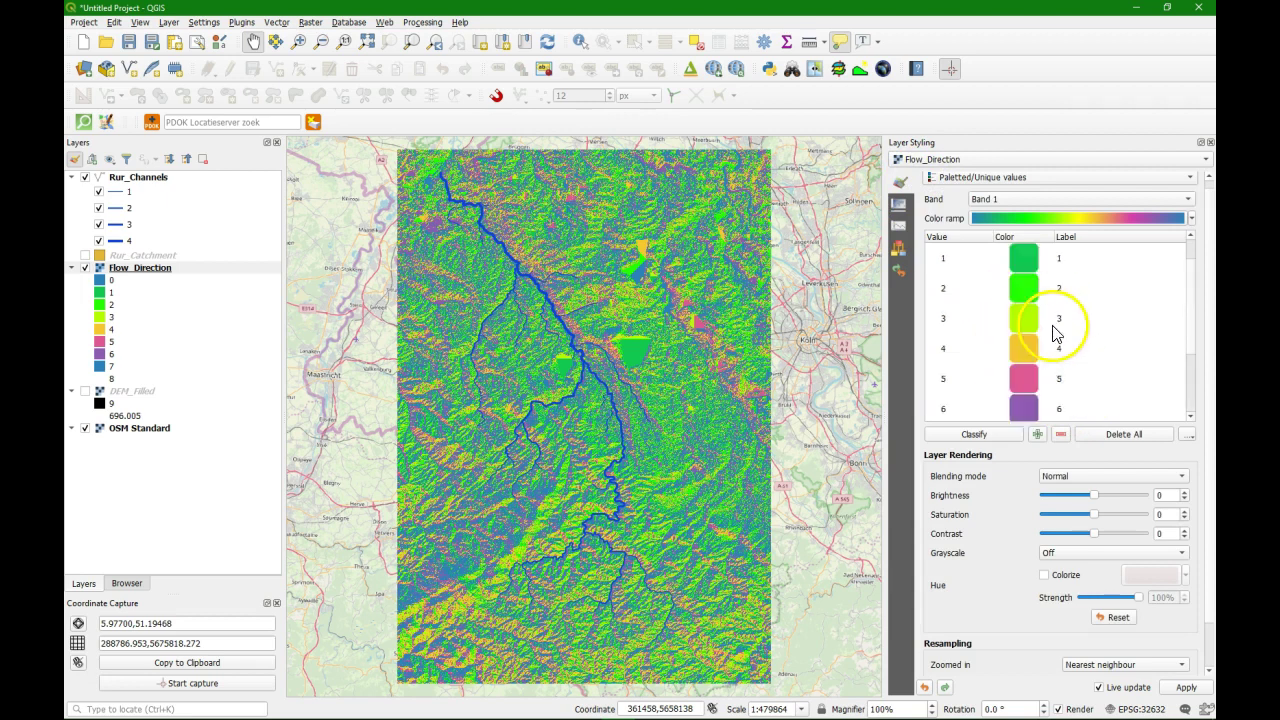
pyautogui.doubleClick(1070, 267)
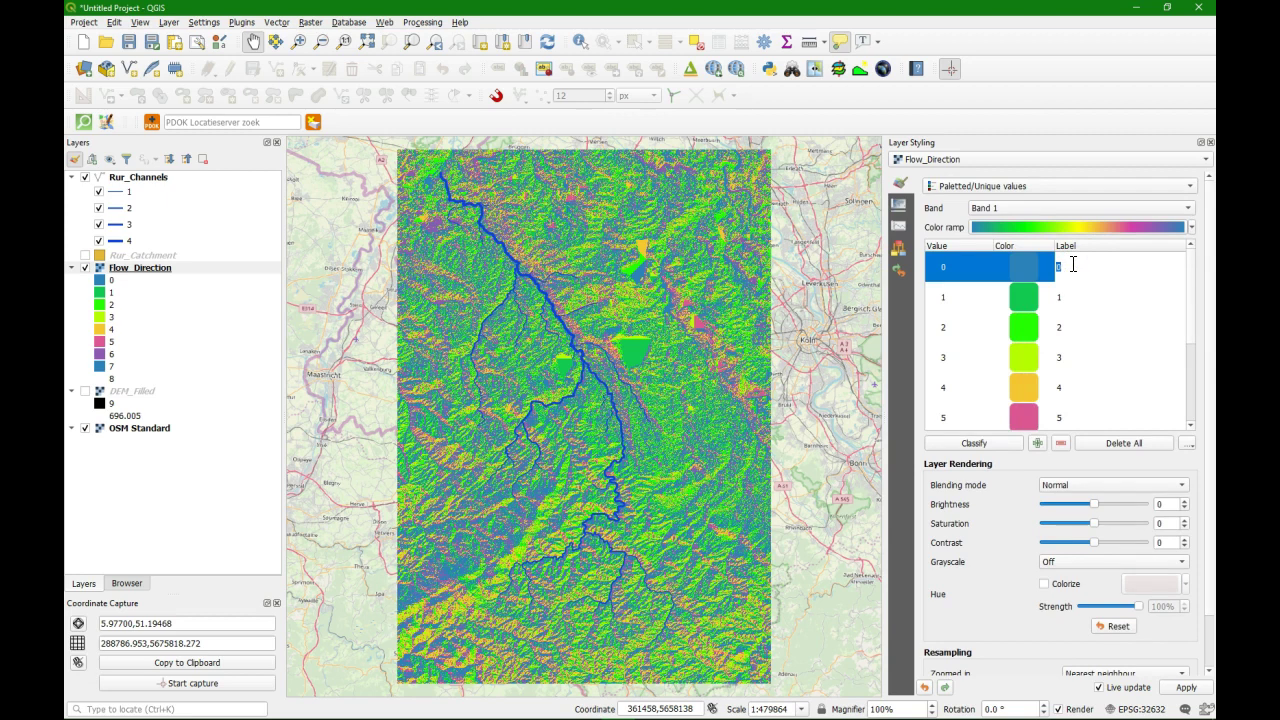
pyautogui.write('North')
pyautogui.doubleClick(1080, 296)
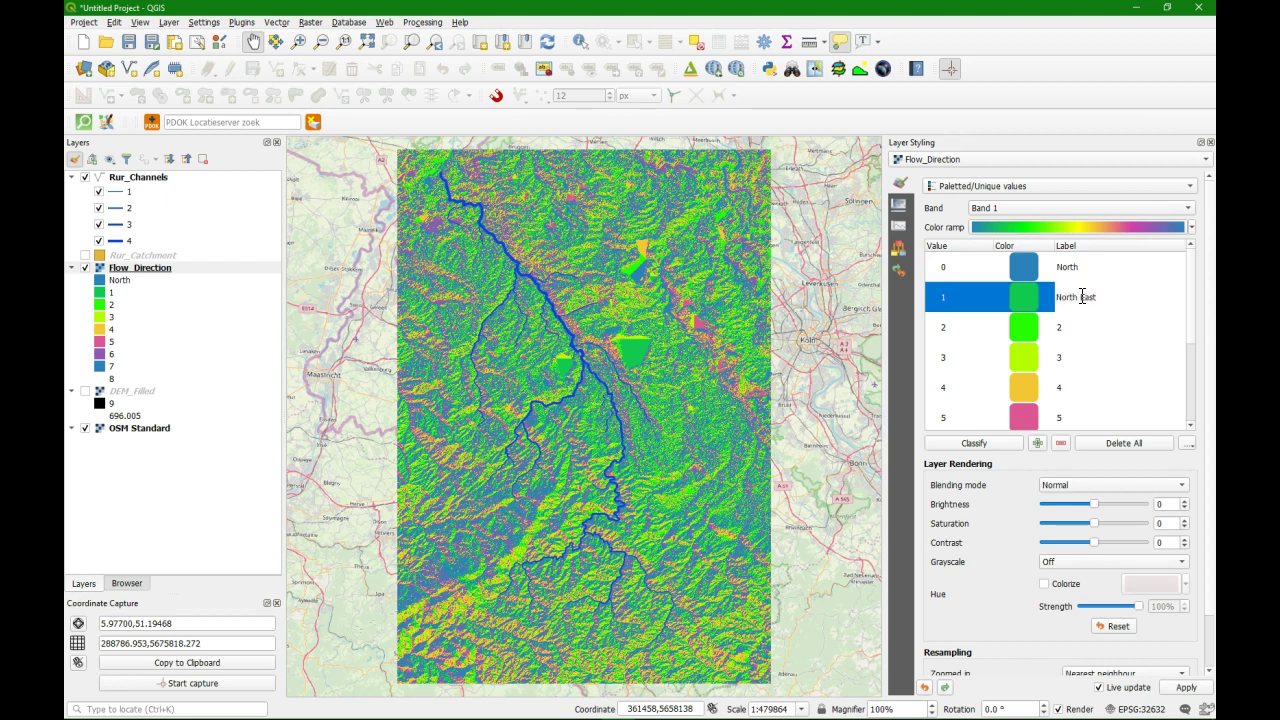
pyautogui.doubleClick(1086, 327)
pyautogui.write('East')
pyautogui.doubleClick(1086, 357)
pyautogui.write('South East')
pyautogui.doubleClick(1086, 387)
pyautogui.write('South')
# - Label the Flow_Direction values 5, 6, 7 and 255 as South West, West, North West and Flat
pyautogui.moveTo(1190, 290); pyautogui.dragTo(1188, 355)
pyautogui.doubleClick(1079, 328)
pyautogui.write('South West')
pyautogui.doubleClick(1086, 357)
pyautogui.write('West')
pyautogui.doubleClick(1086, 387)
pyautogui.write('North West')
pyautogui.doubleClick(1086, 417)
pyautogui.write('Flat')
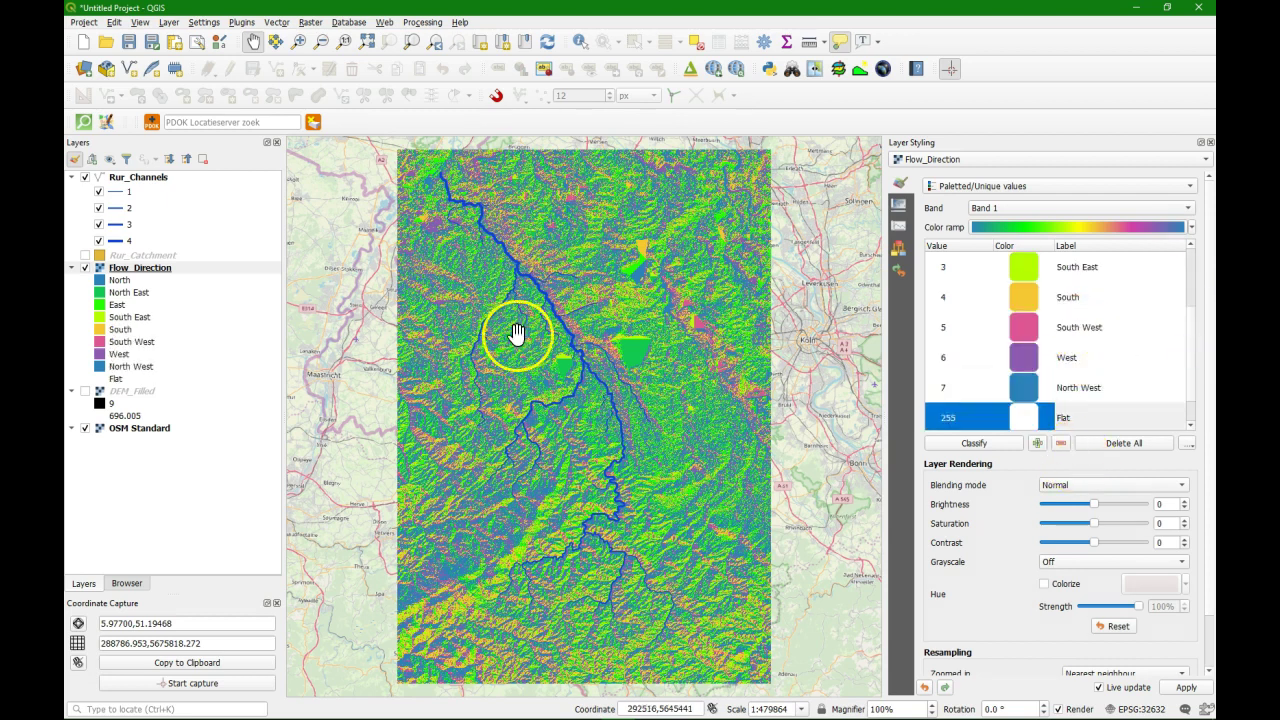
# - Make the DEM_Filled layer visible, duplicate it and rename the copy Hillshade
pyautogui.click(110, 391)
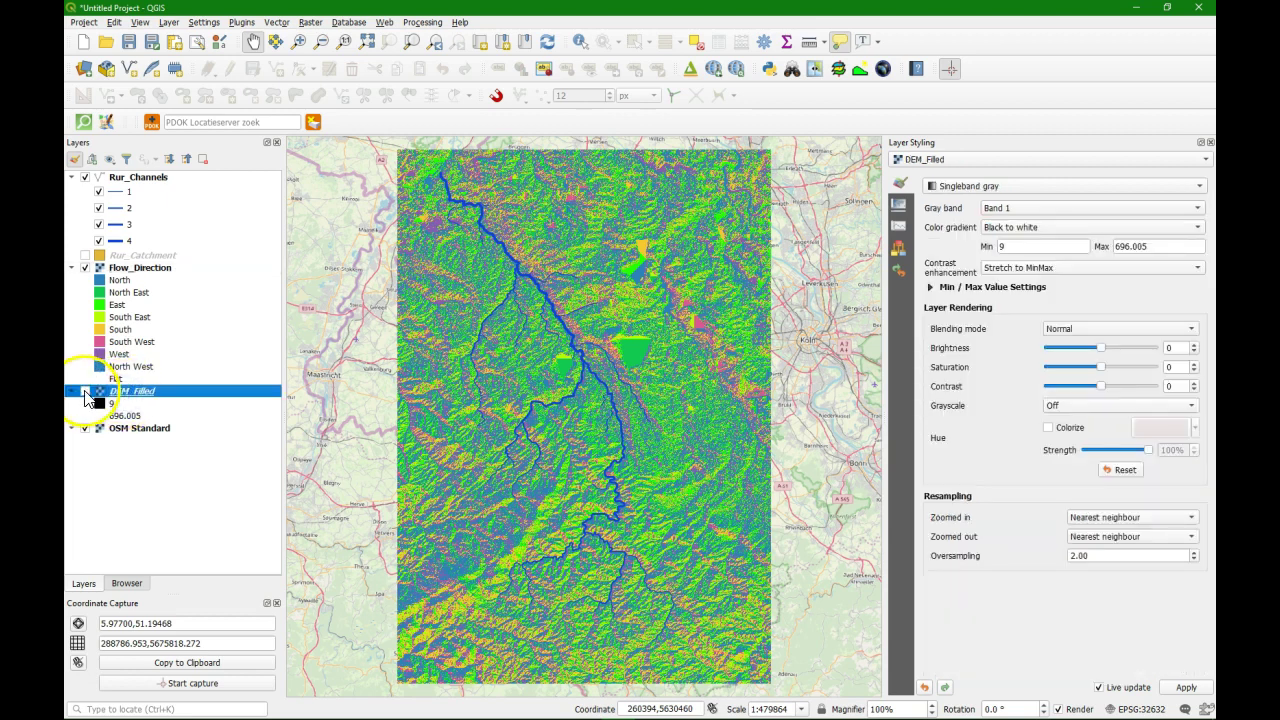
pyautogui.click(85, 391)
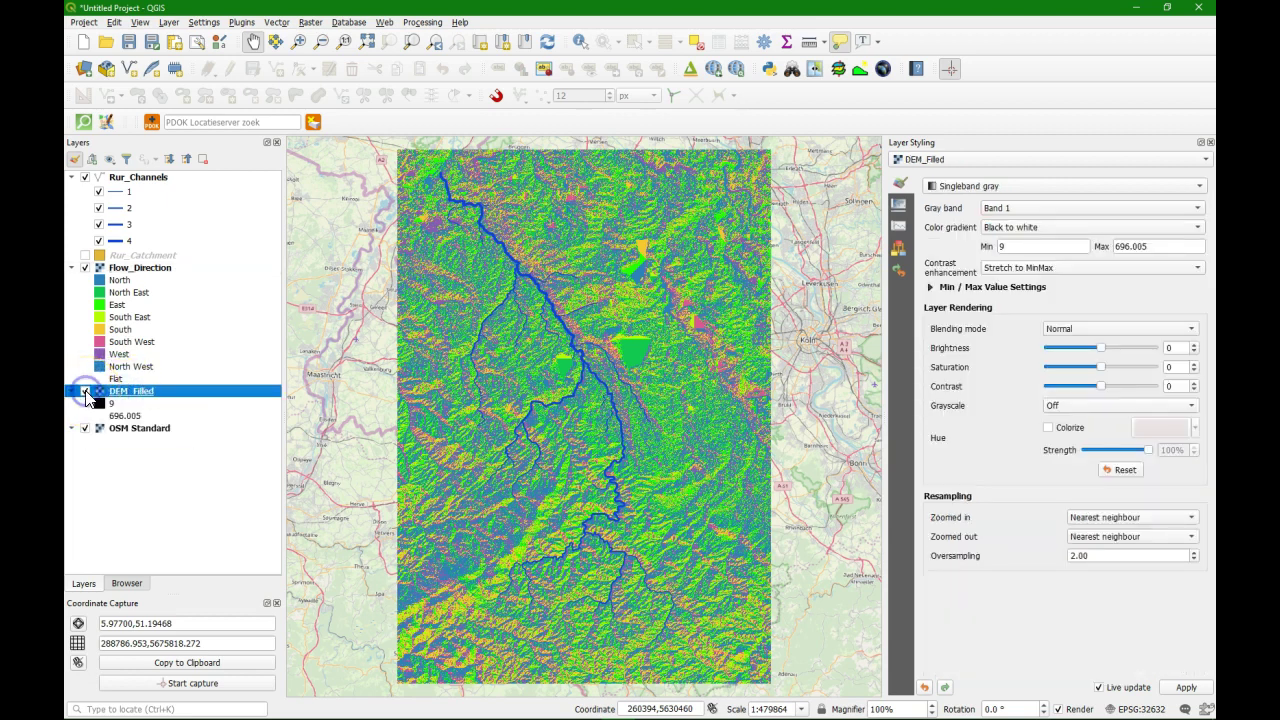
pyautogui.rightClick(142, 391)
pyautogui.click(198, 490)
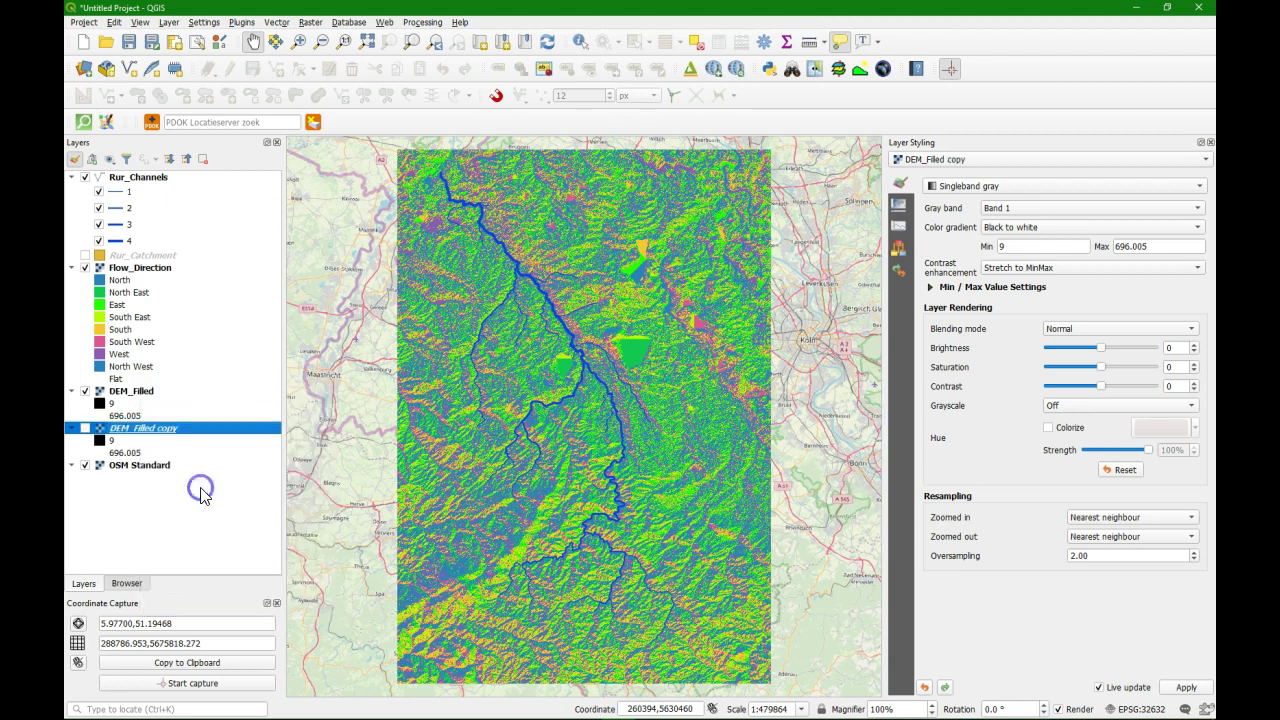
pyautogui.rightClick(137, 430)
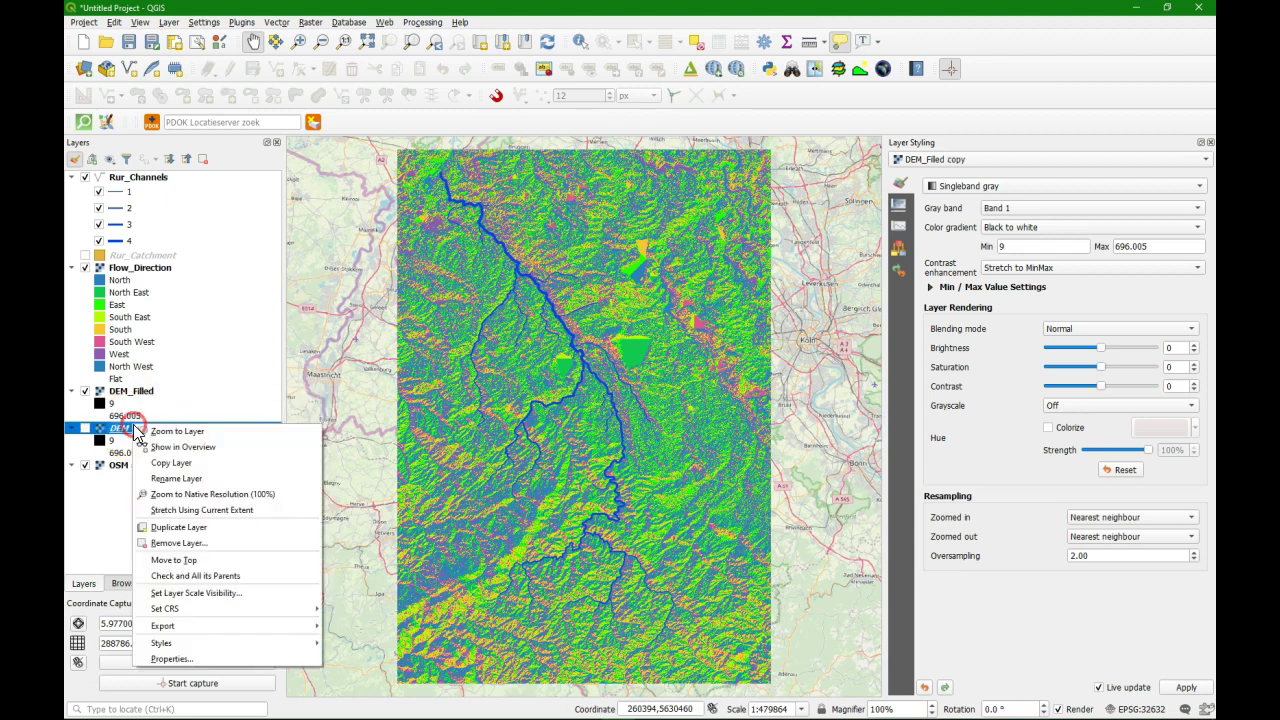
pyautogui.click(170, 477)
pyautogui.write('Hillshade')
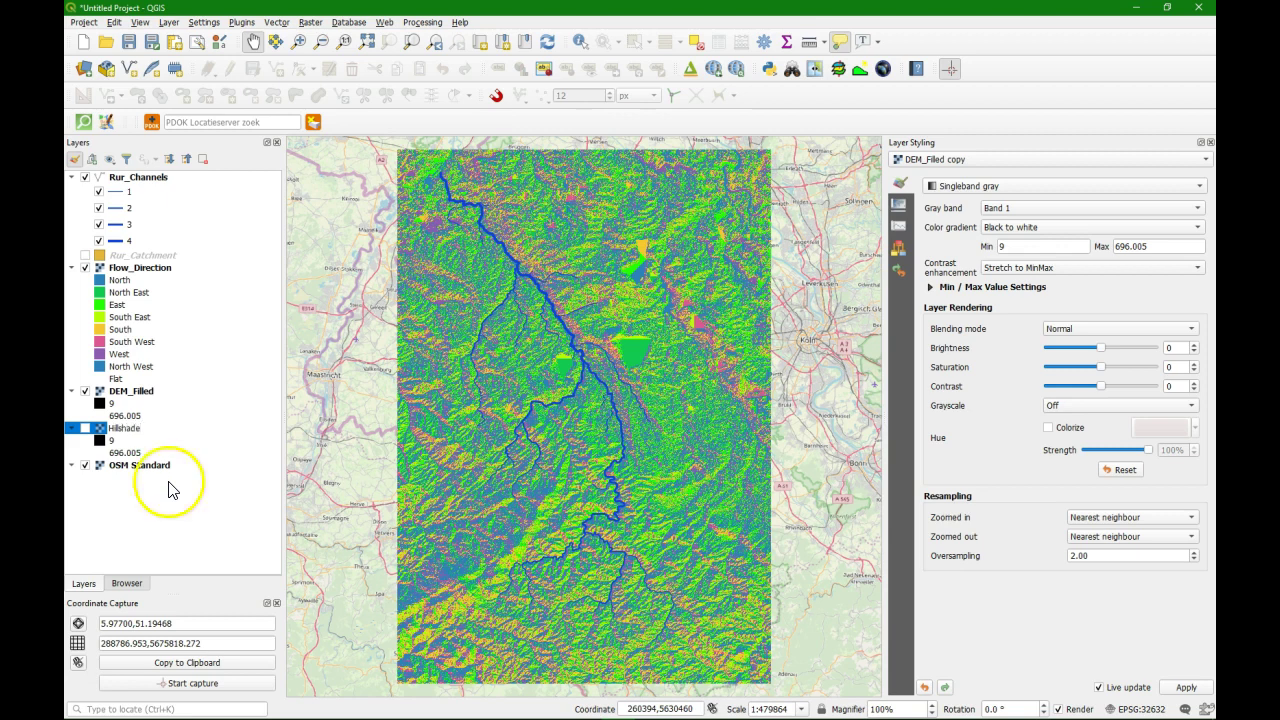
pyautogui.click(166, 543)
# - Move the Hillshade layer above DEM_Filled and make it visible with Flow_Direction hidden
pyautogui.moveTo(137, 440); pyautogui.dragTo(176, 387)
pyautogui.click(85, 391)
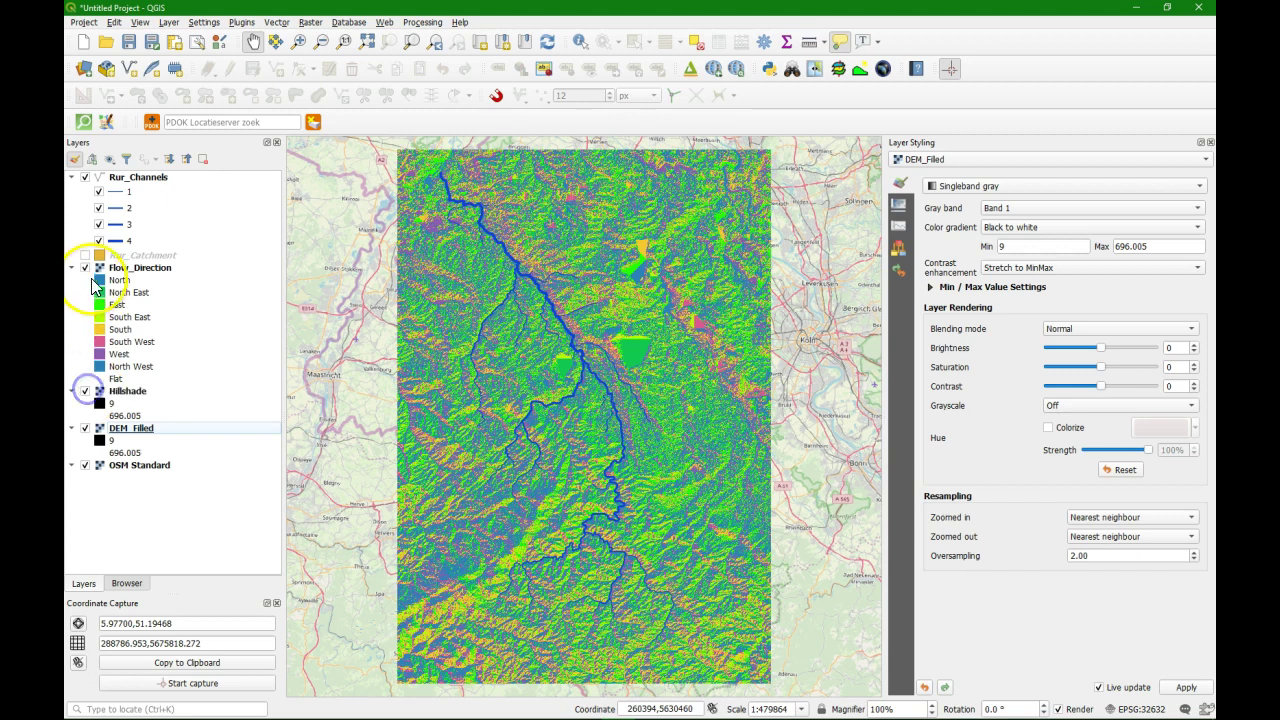
pyautogui.click(85, 268)
# - Hide the DEM_Filled layer and render the Hillshade layer with the Hillshade renderer
pyautogui.click(128, 391)
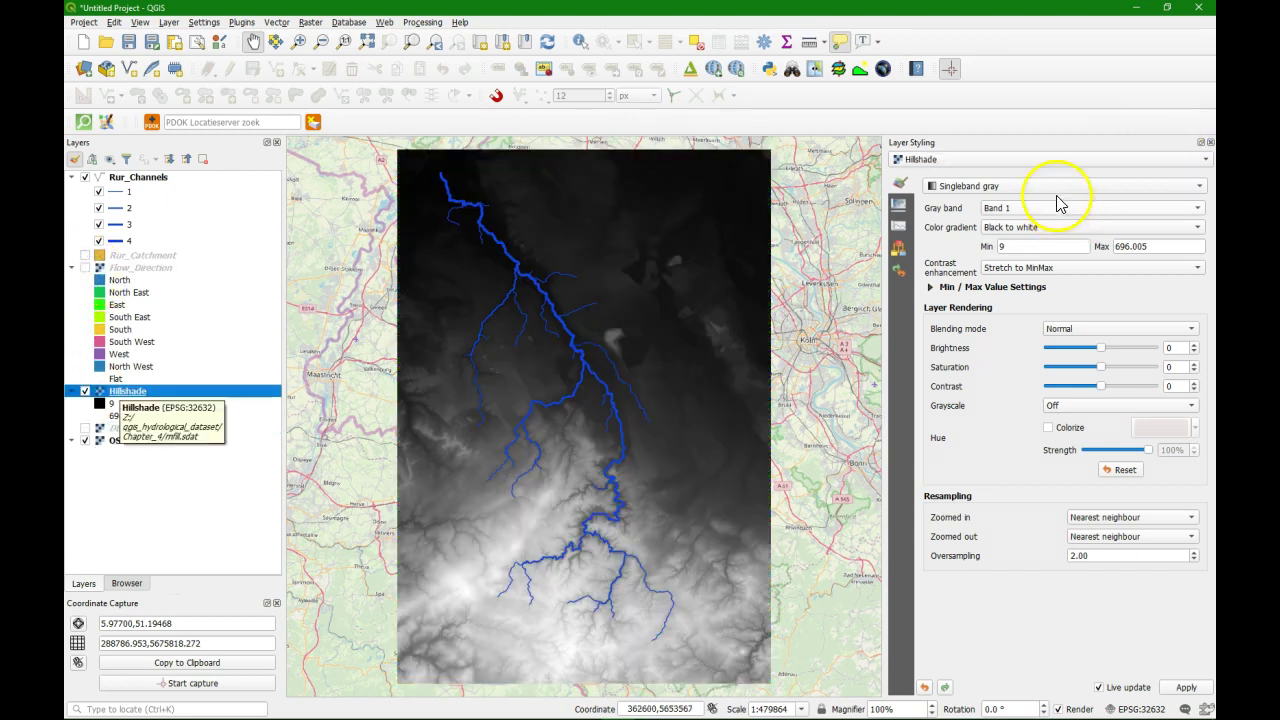
pyautogui.click(85, 428)
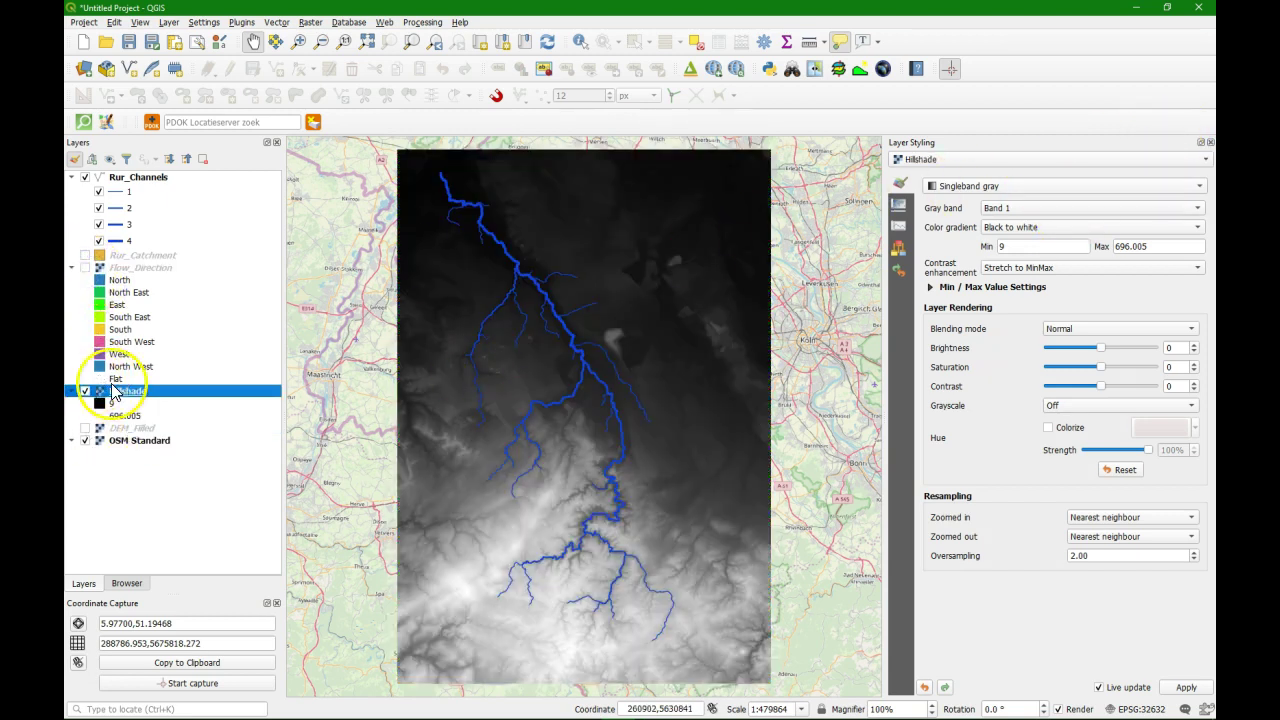
pyautogui.click(985, 188)
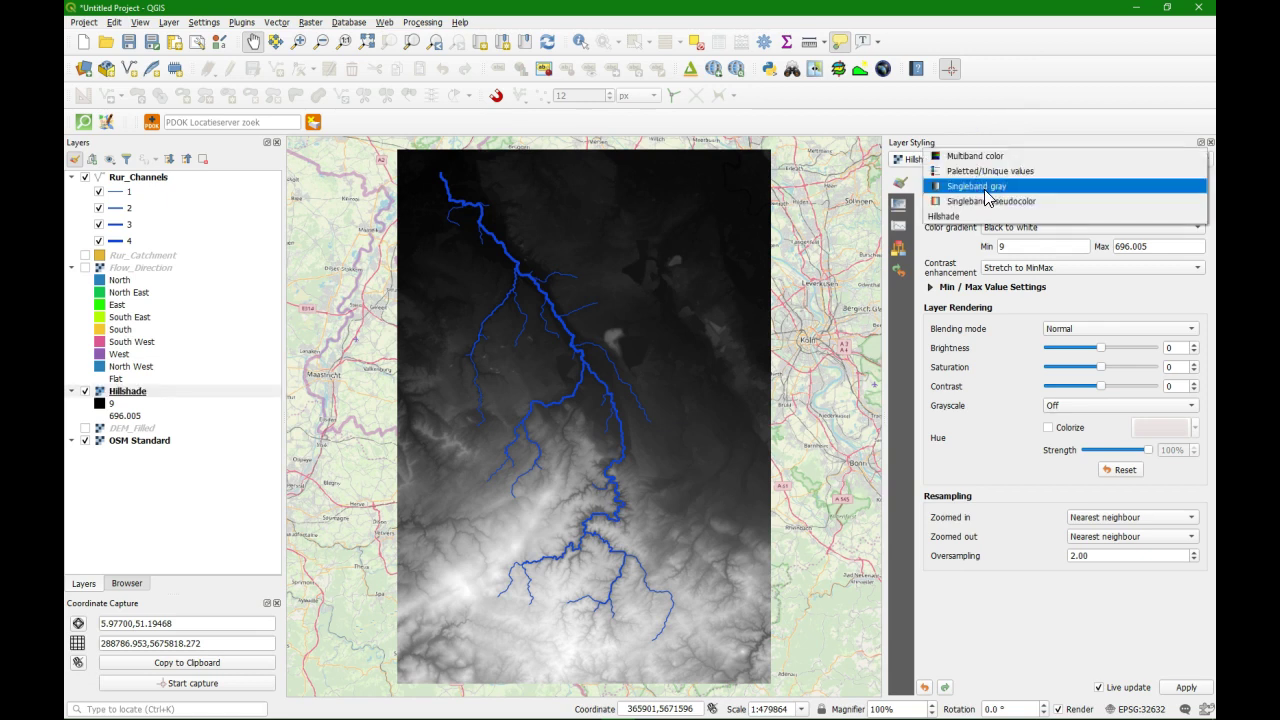
pyautogui.click(952, 216)
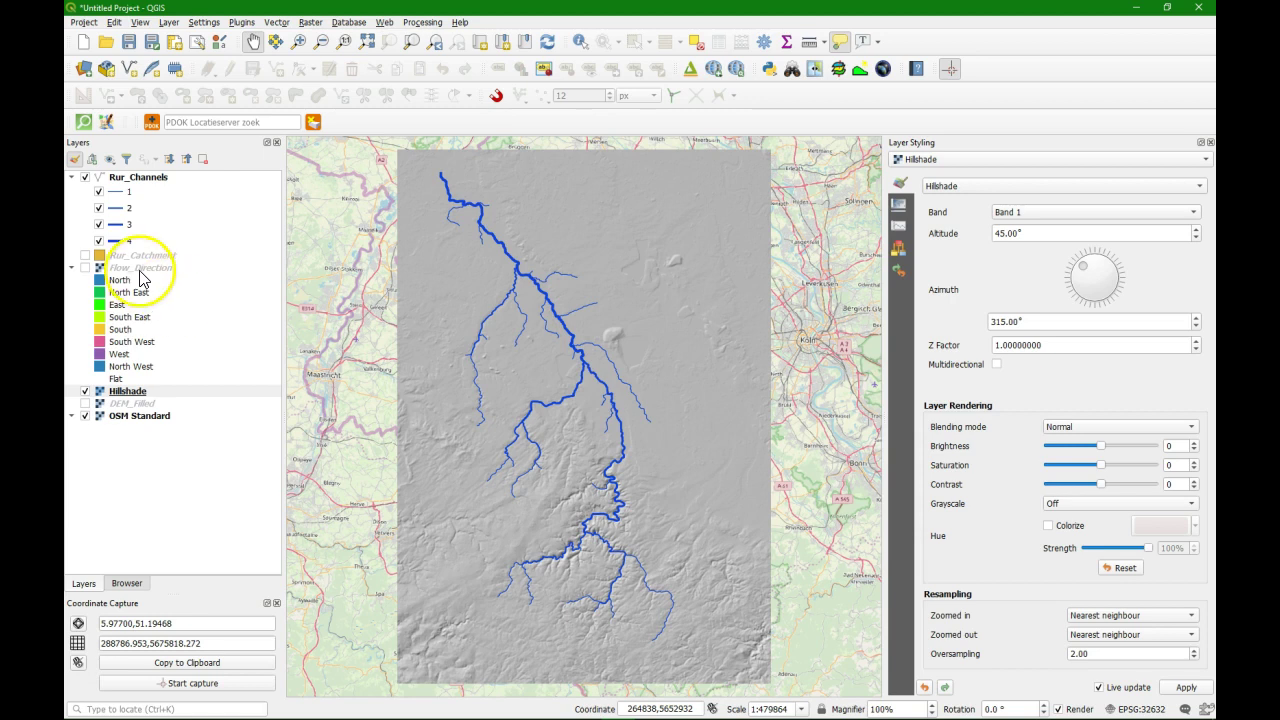
# - Make the Flow_Direction layer visible and set its blending mode to Multiply
pyautogui.click(84, 270)
pyautogui.click(128, 268)
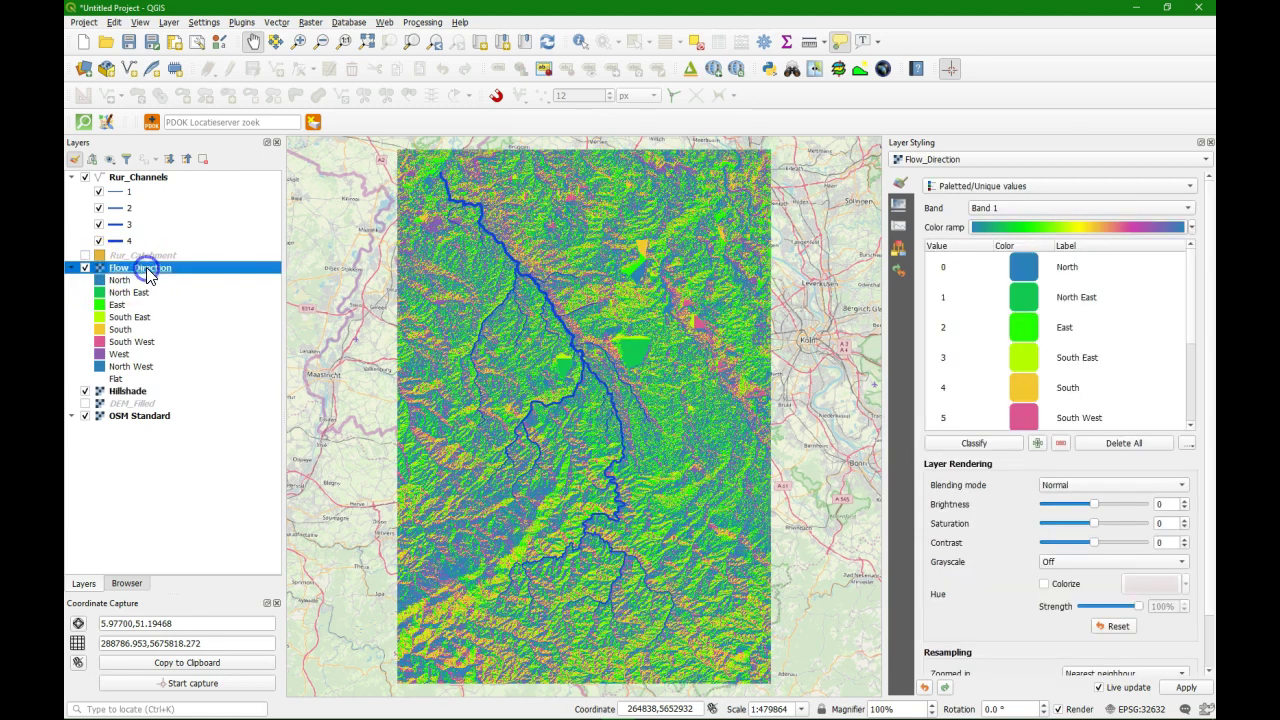
pyautogui.click(1073, 485)
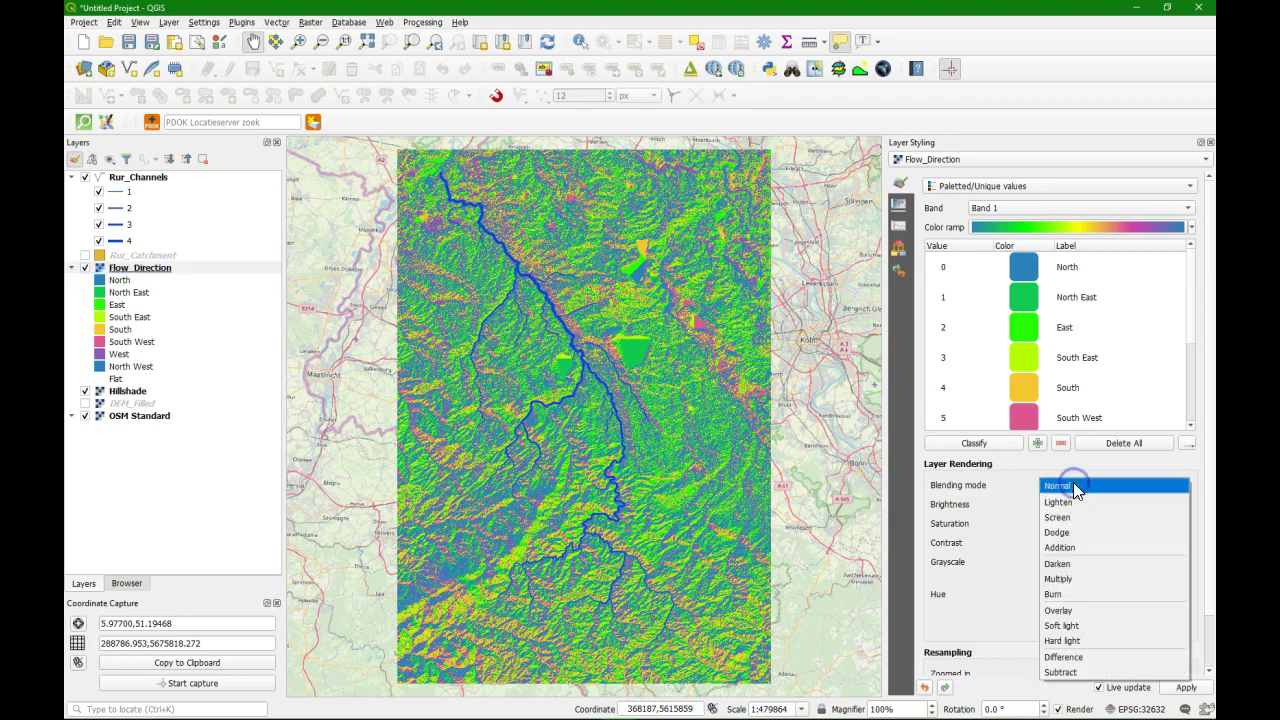
pyautogui.click(1053, 576)
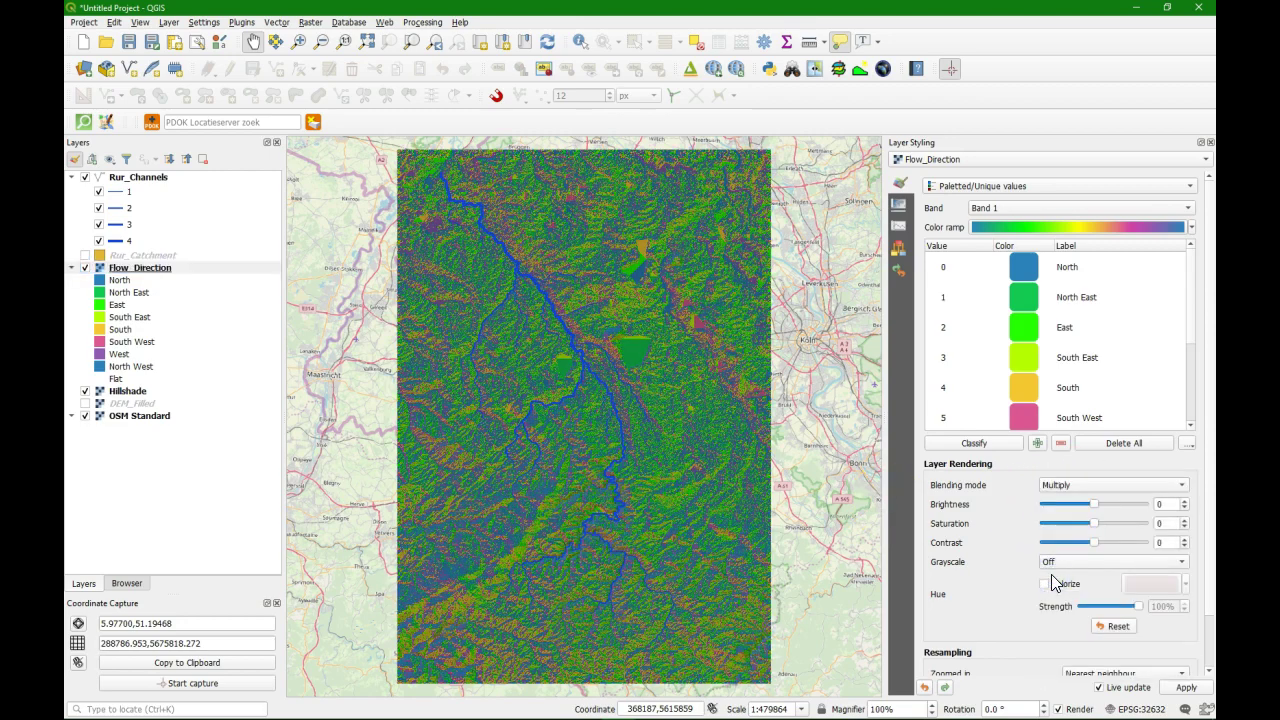
# - Set the zoomed-in resampling of Flow_Direction to Bilinear, keeping Nearest neighbour for zoomed out
pyautogui.scroll(1, 640, 570)
pyautogui.scroll(3, 638, 568)
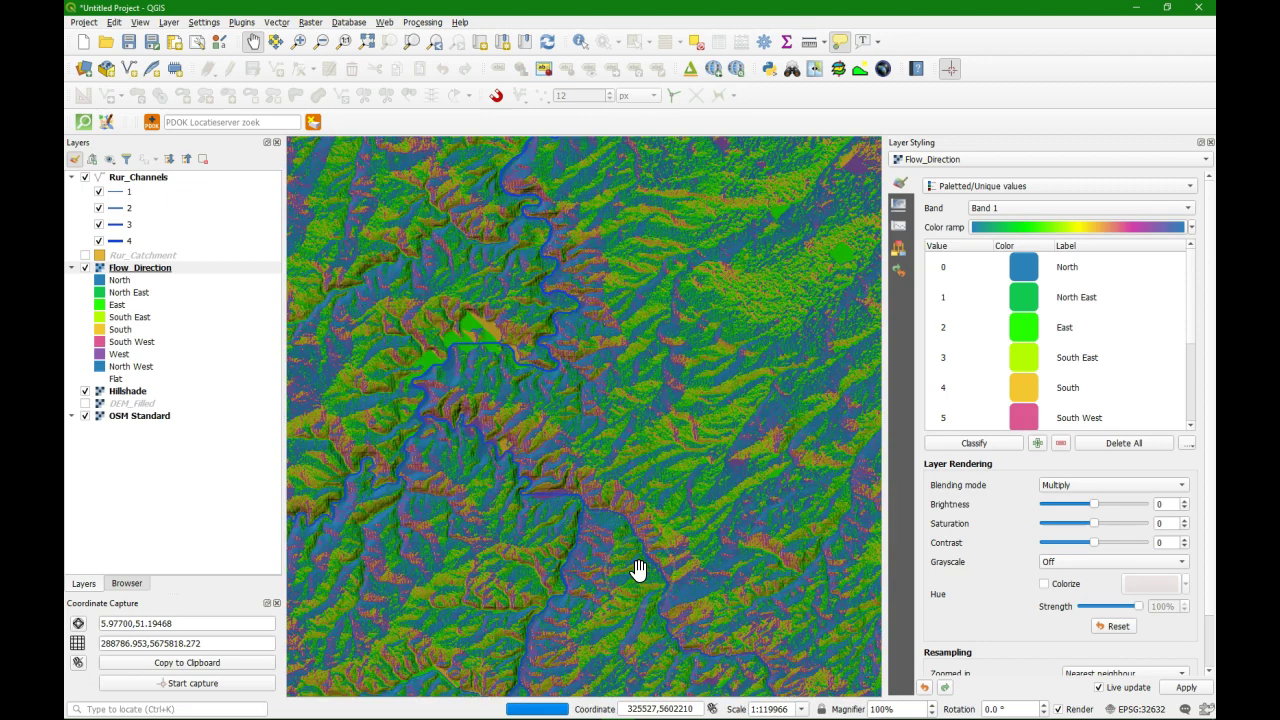
pyautogui.scroll(1, 638, 568)
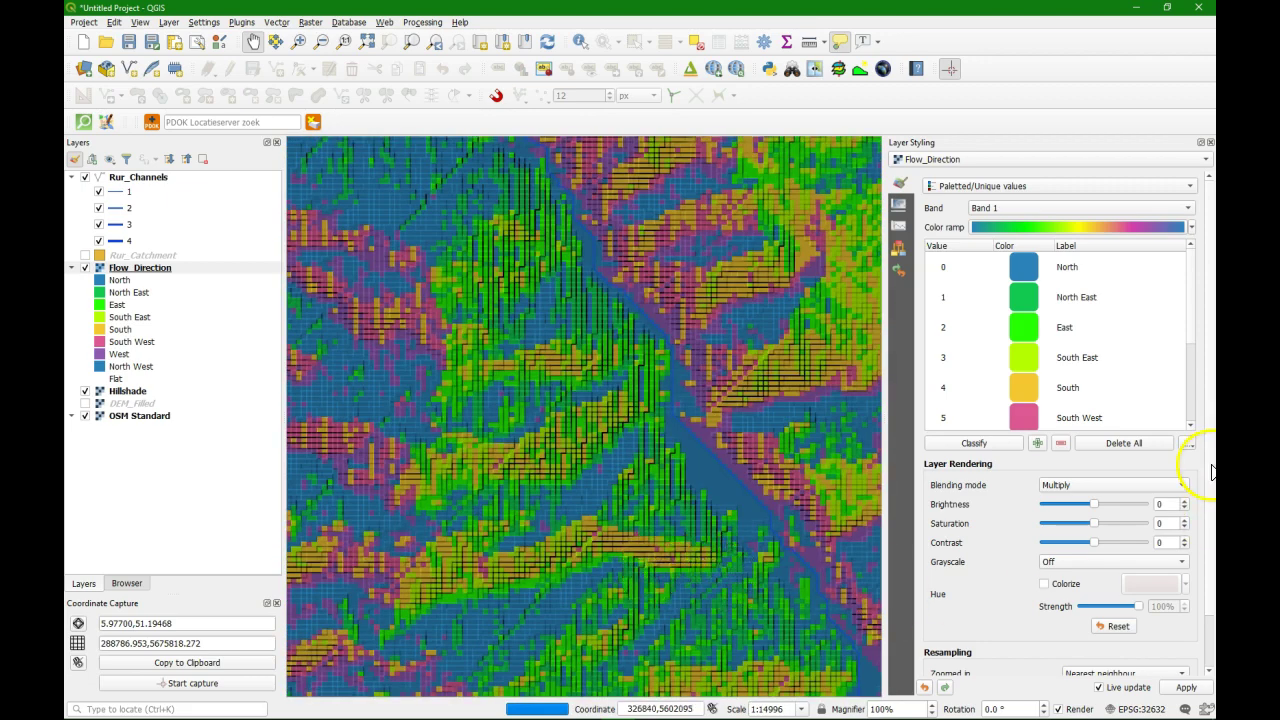
pyautogui.scroll(-2, 1206, 482)
pyautogui.click(1182, 620)
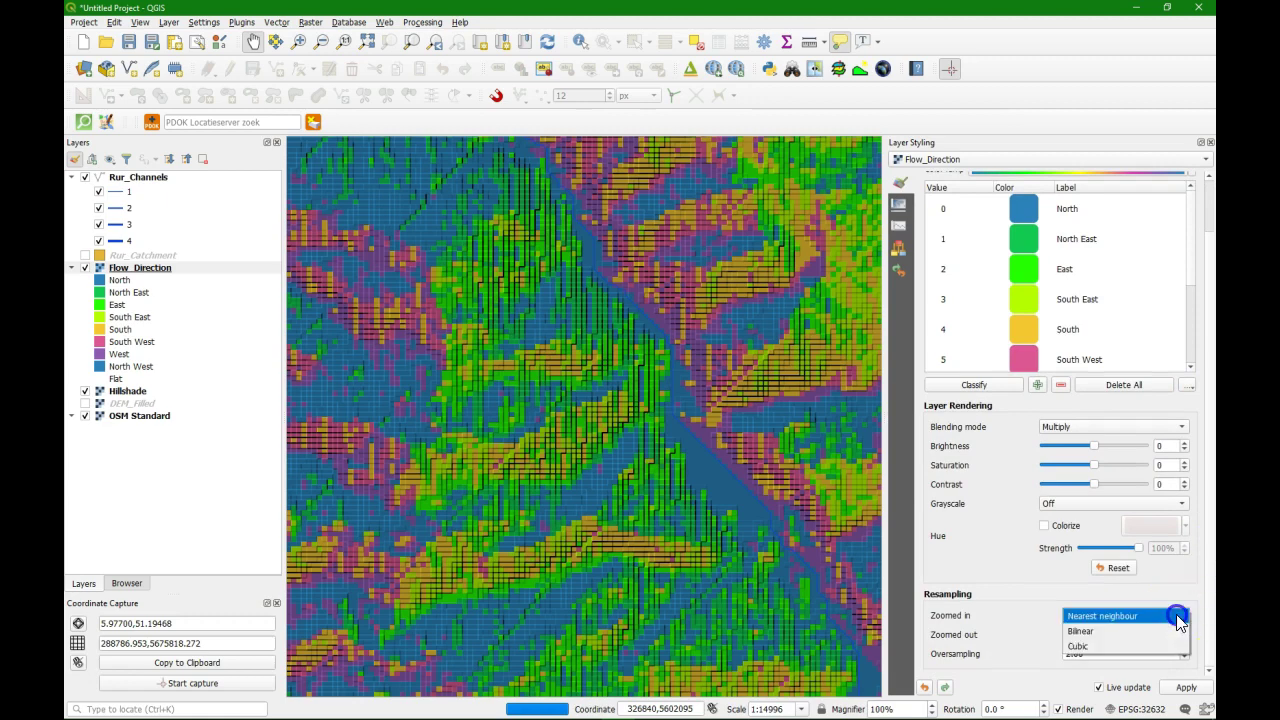
pyautogui.click(1112, 628)
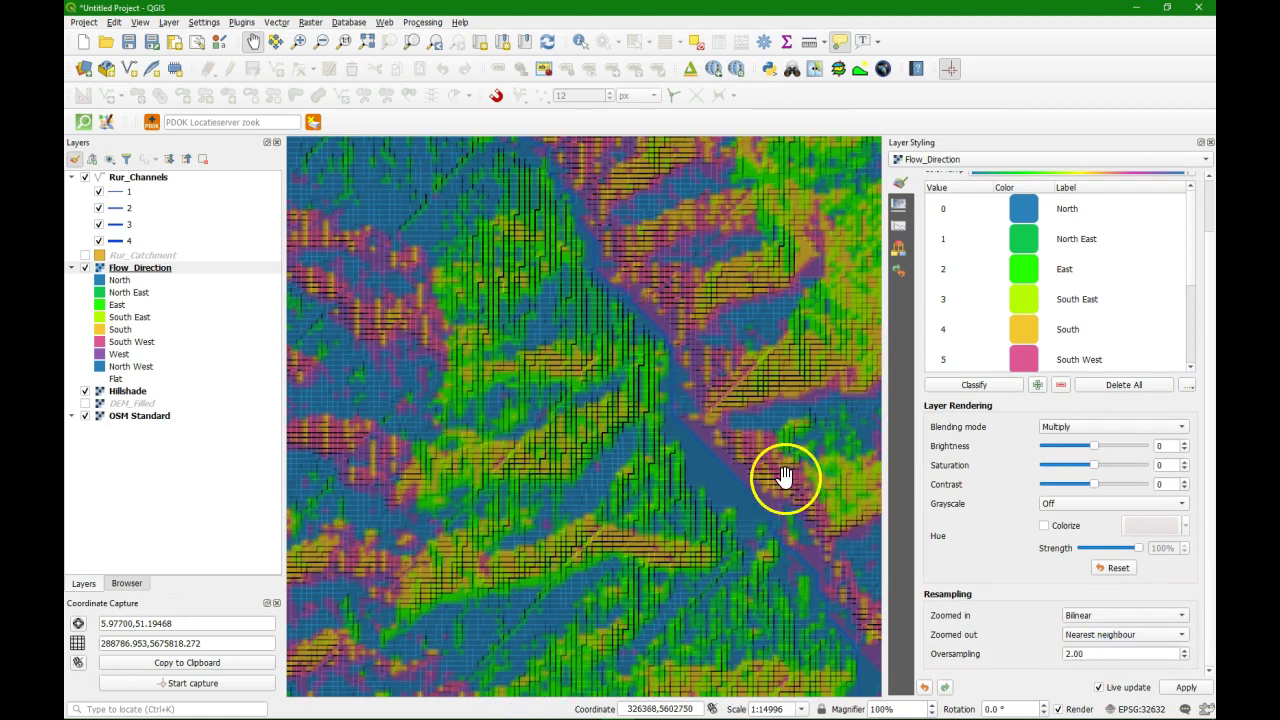
pyautogui.scroll(-1, 780, 480)
pyautogui.scroll(-1, 459, 459)
pyautogui.scroll(1, 459, 459)
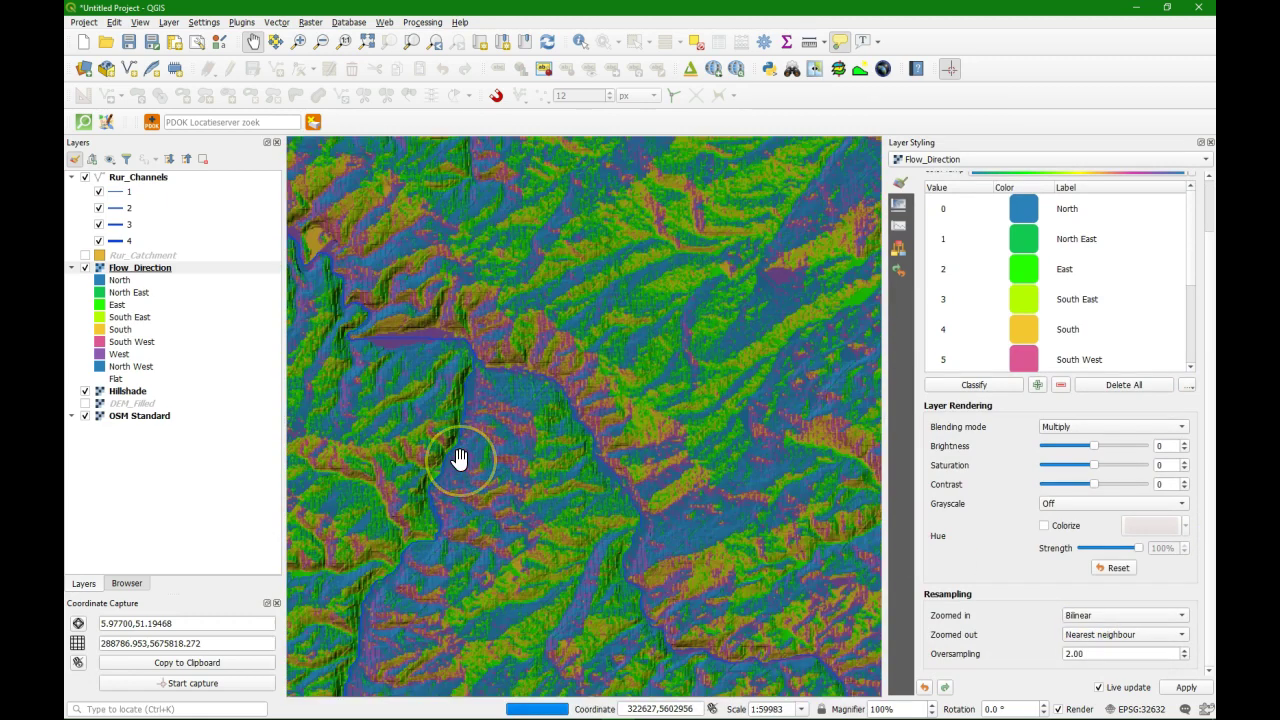
pyautogui.click(1110, 643)
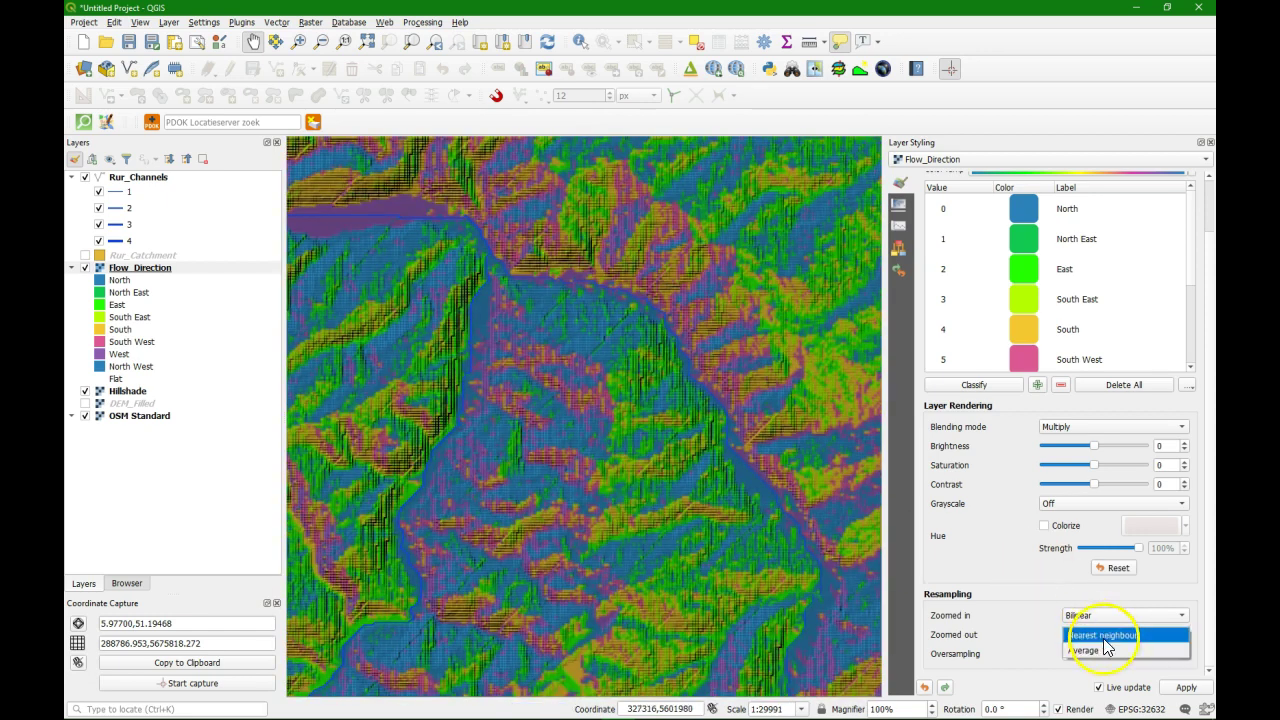
pyautogui.click(1006, 604)
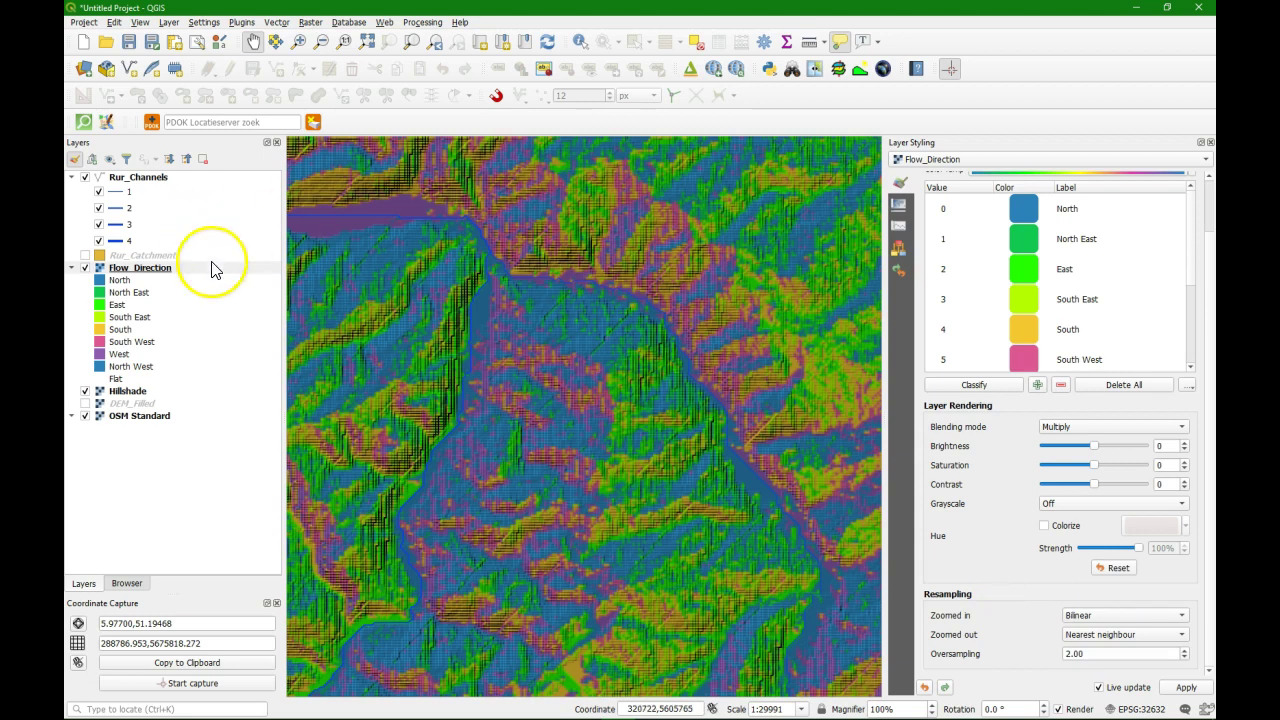
# - Set the zoomed-in resampling of the Hillshade layer to Bilinear and inspect the shaded relief on the map
pyautogui.click(128, 391)
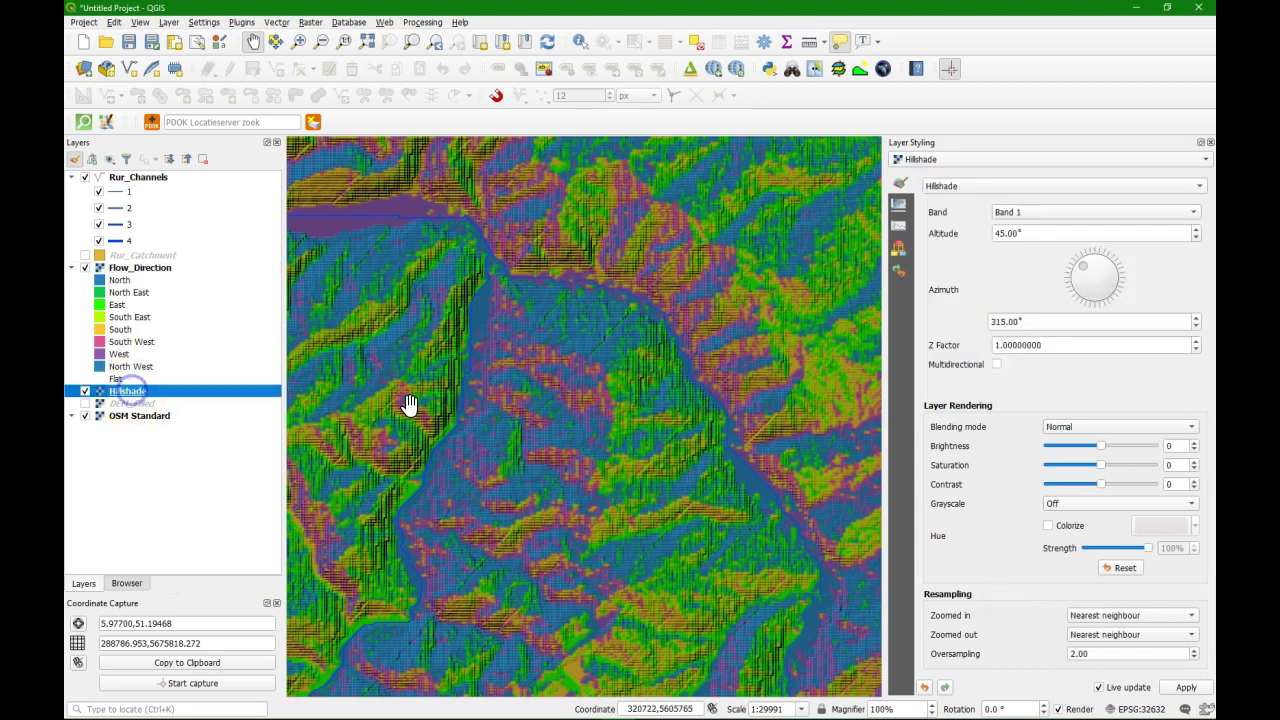
pyautogui.click(1090, 617)
pyautogui.click(1088, 632)
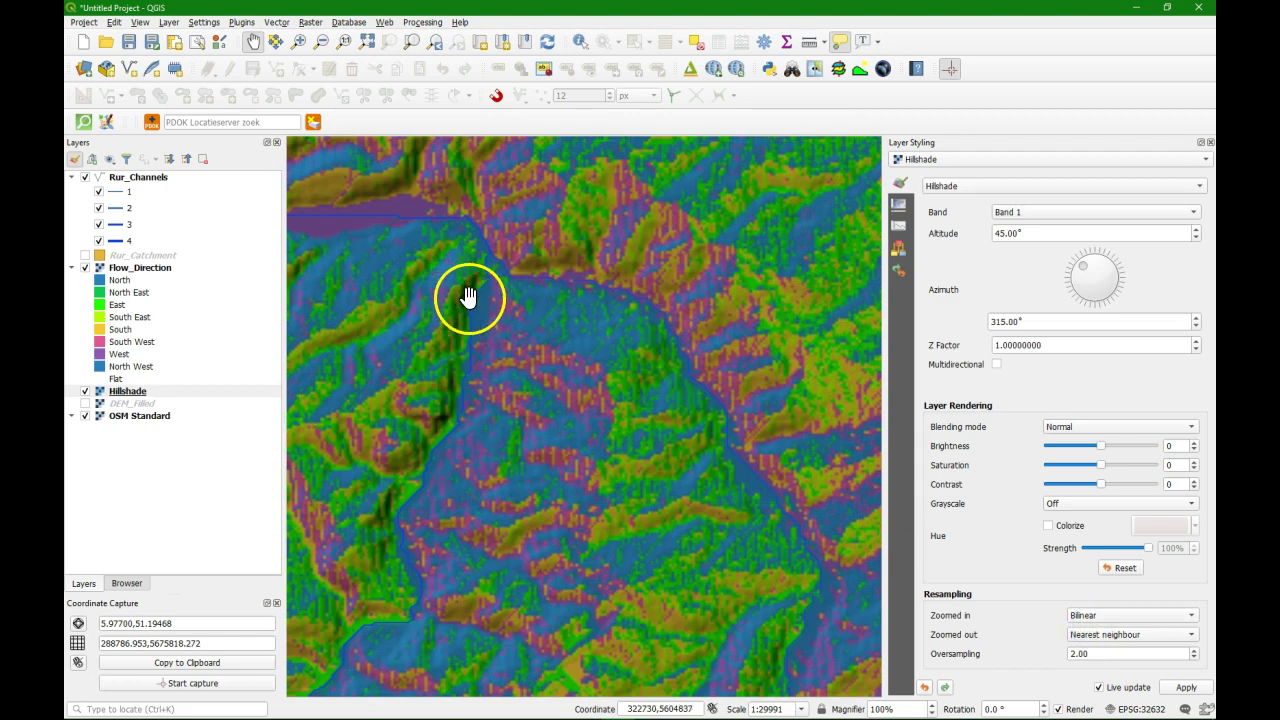
pyautogui.scroll(-1, 462, 292)
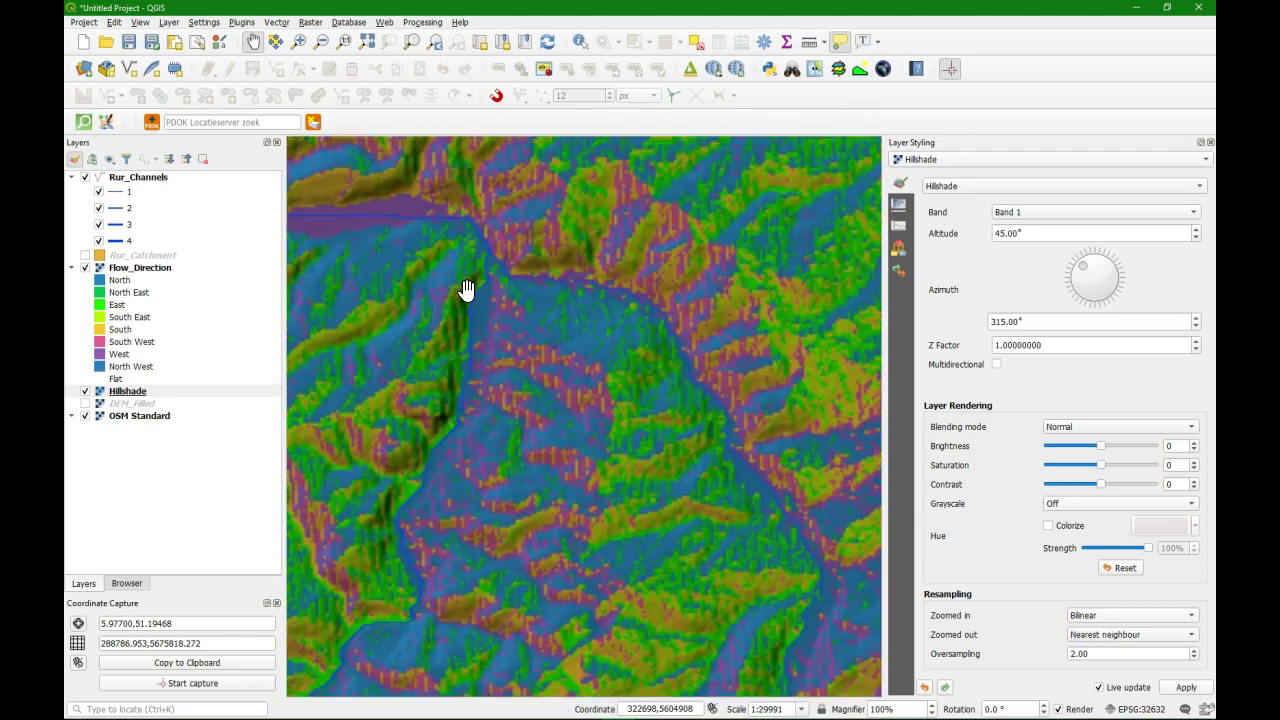
pyautogui.scroll(1, 465, 290)
pyautogui.moveTo(471, 200); pyautogui.dragTo(709, 374)
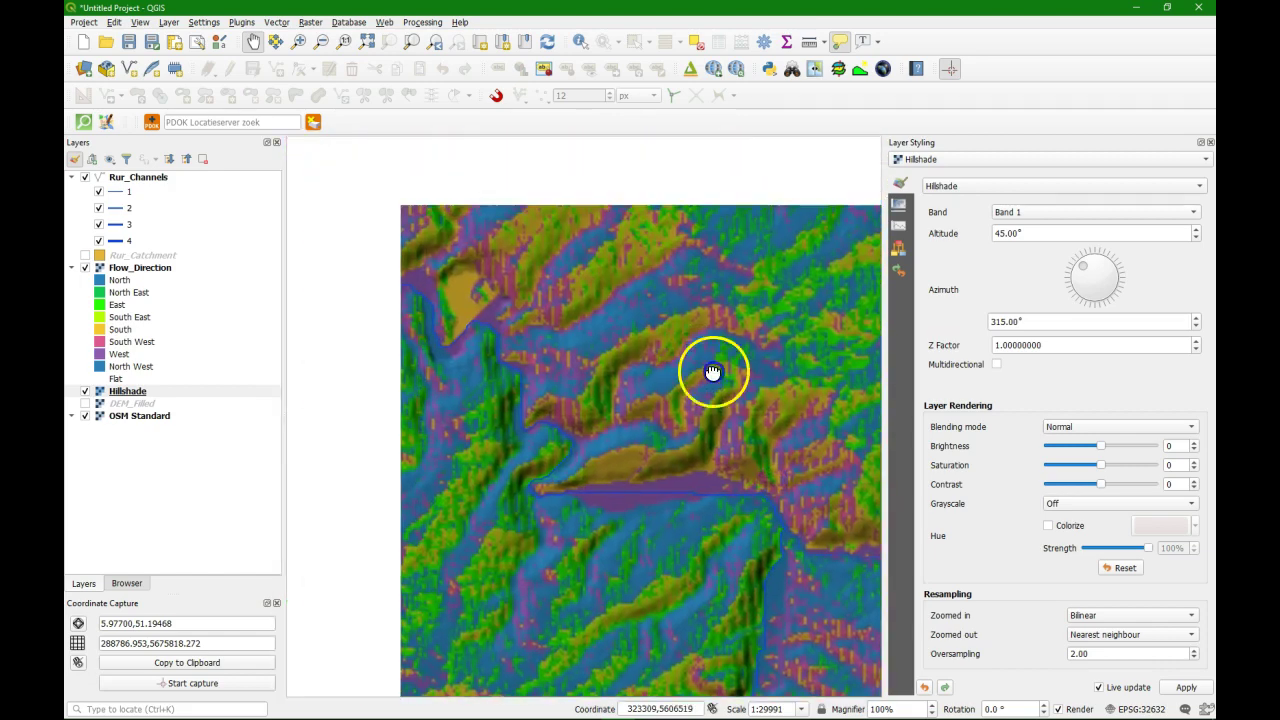
# - Make DEM_Filled visible, move it above Hillshade and hide Flow_Direction
pyautogui.click(86, 404)
pyautogui.moveTo(90, 404); pyautogui.dragTo(137, 391)
pyautogui.click(85, 268)
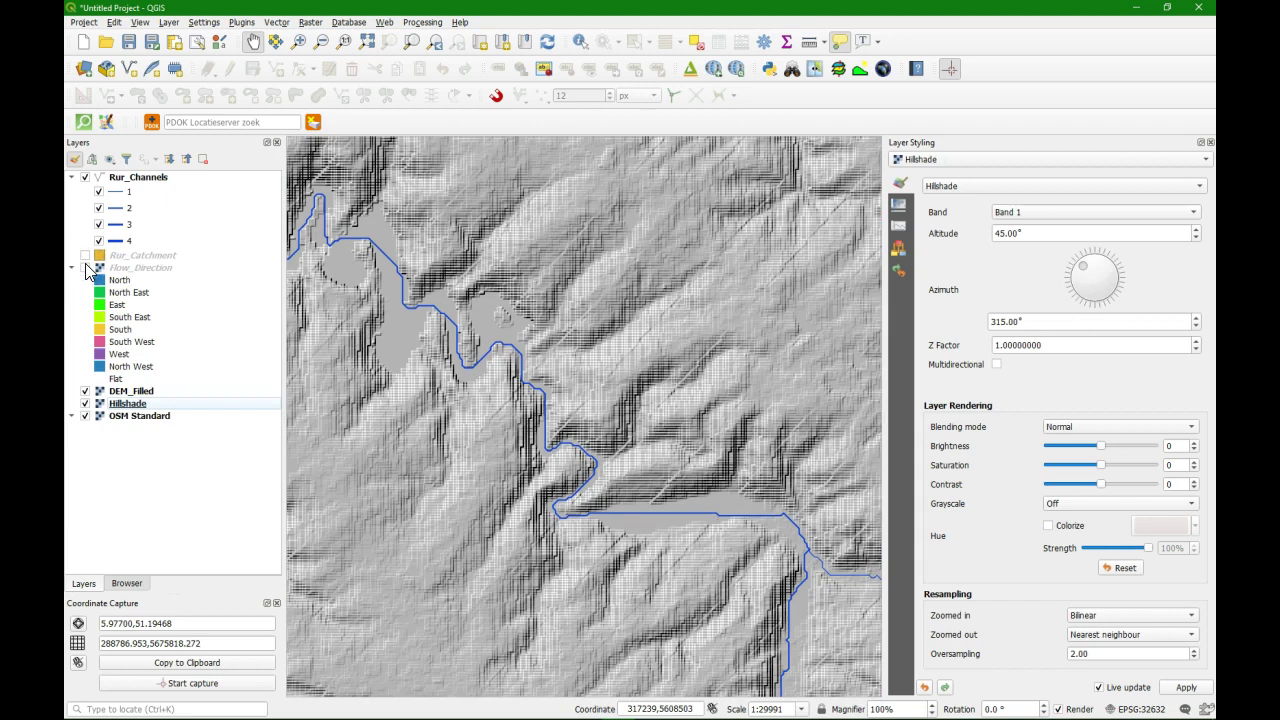
# - Render the DEM_Filled layer as Singleband pseudocolor
pyautogui.click(137, 391)
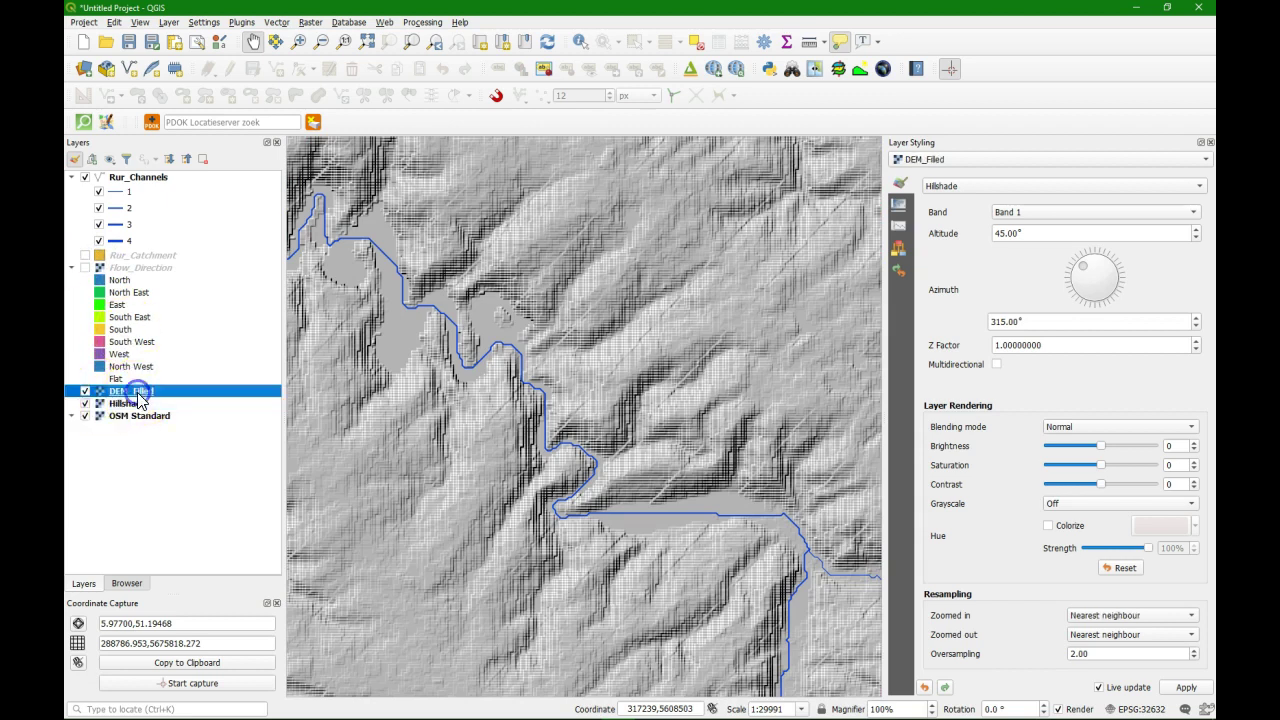
pyautogui.click(1198, 187)
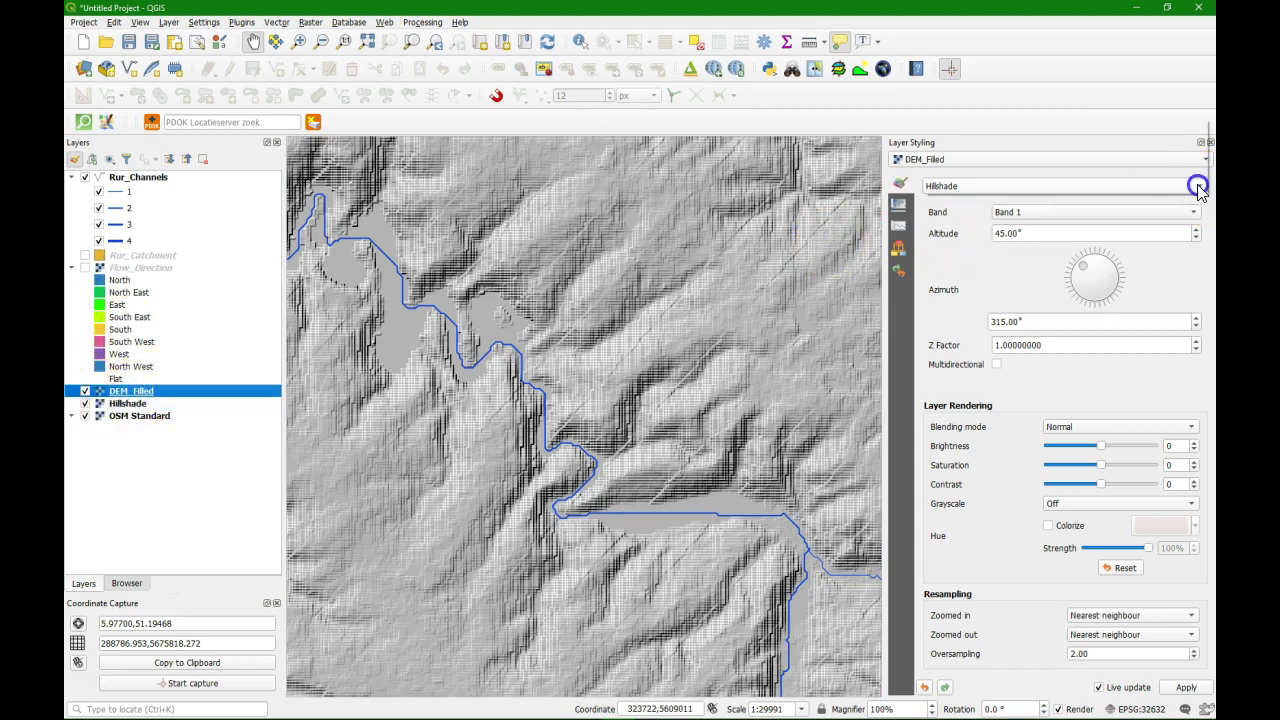
pyautogui.click(1041, 176)
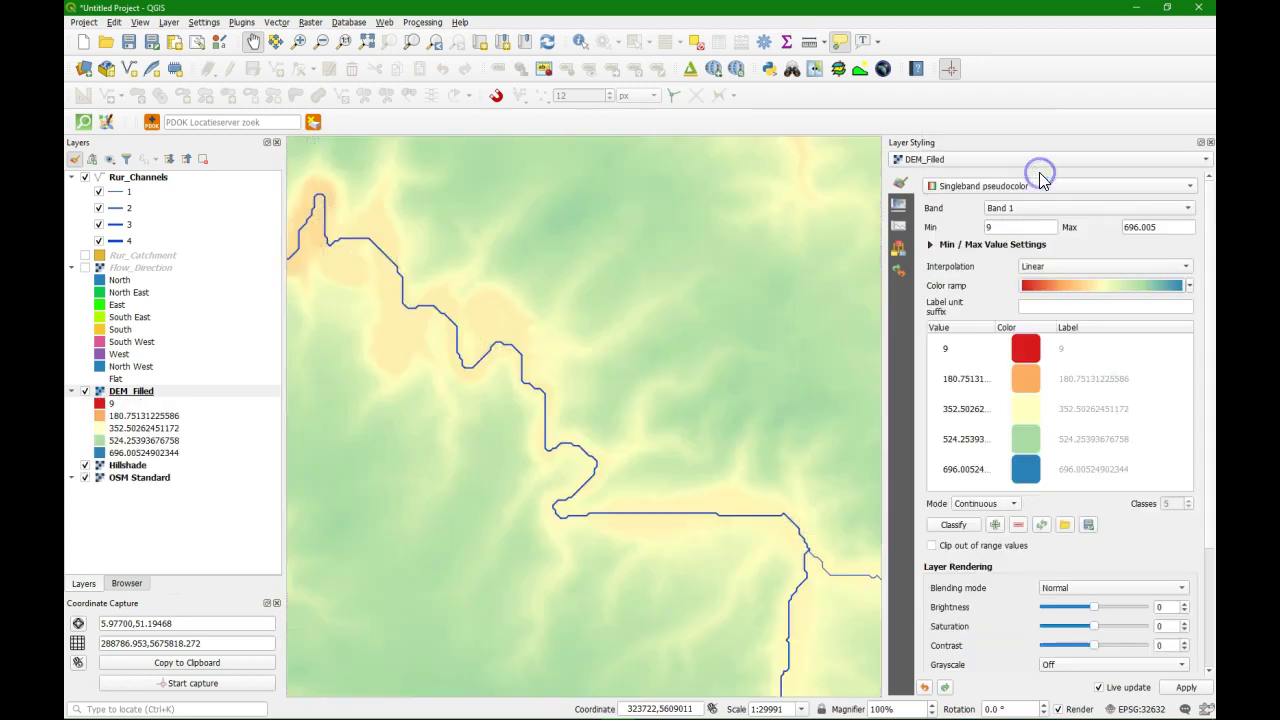
# - Apply the elevation color ramp from the Topography theme of the cpt-city catalog to DEM_Filled
pyautogui.click(126, 397)
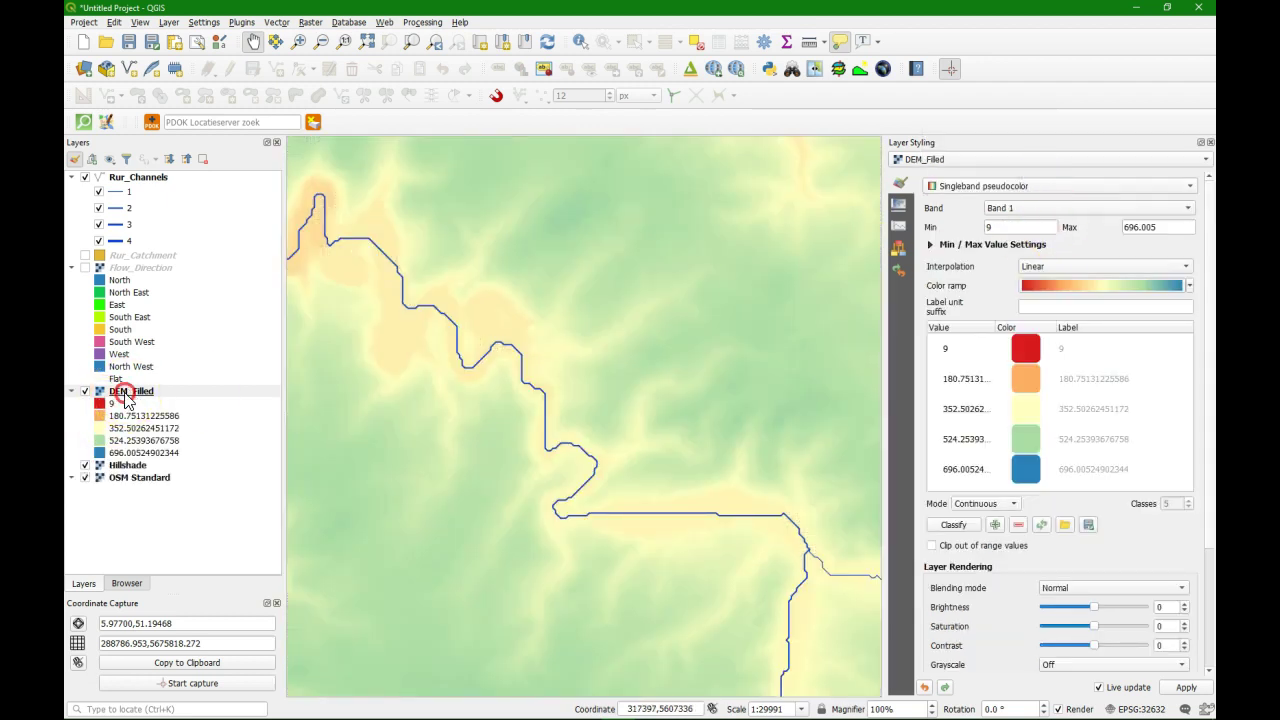
pyautogui.click(160, 402)
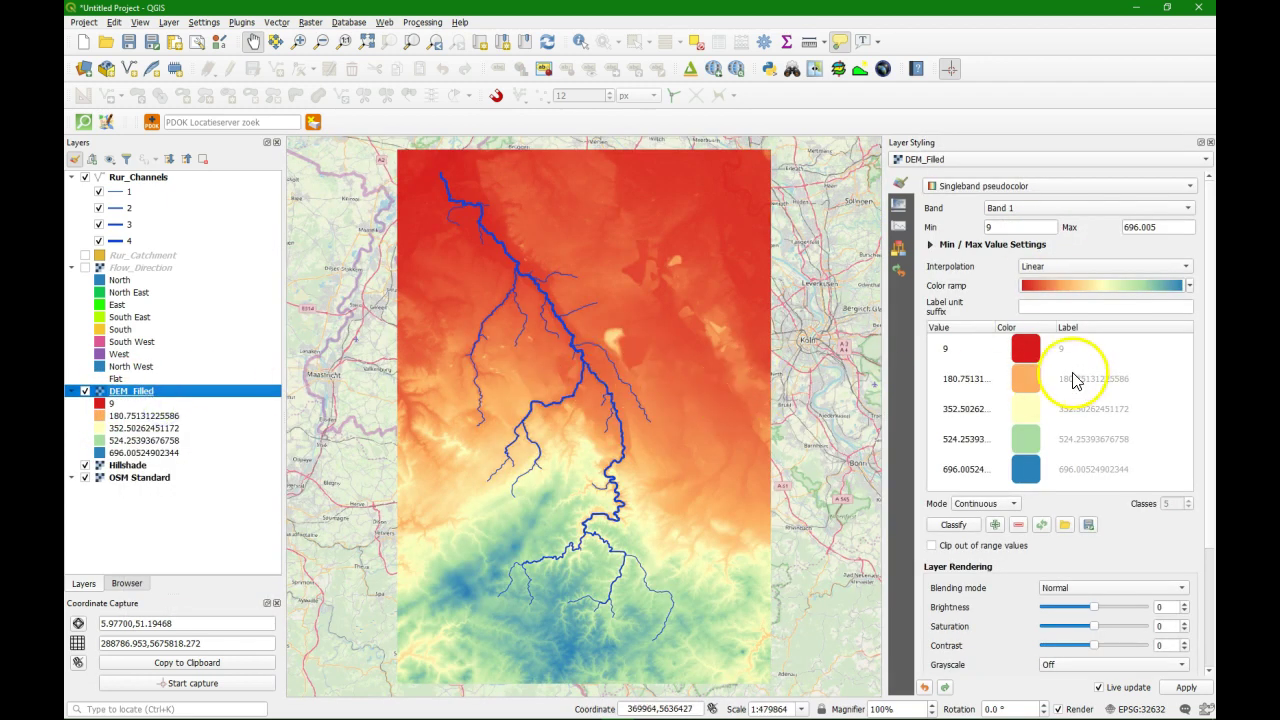
pyautogui.click(1189, 285)
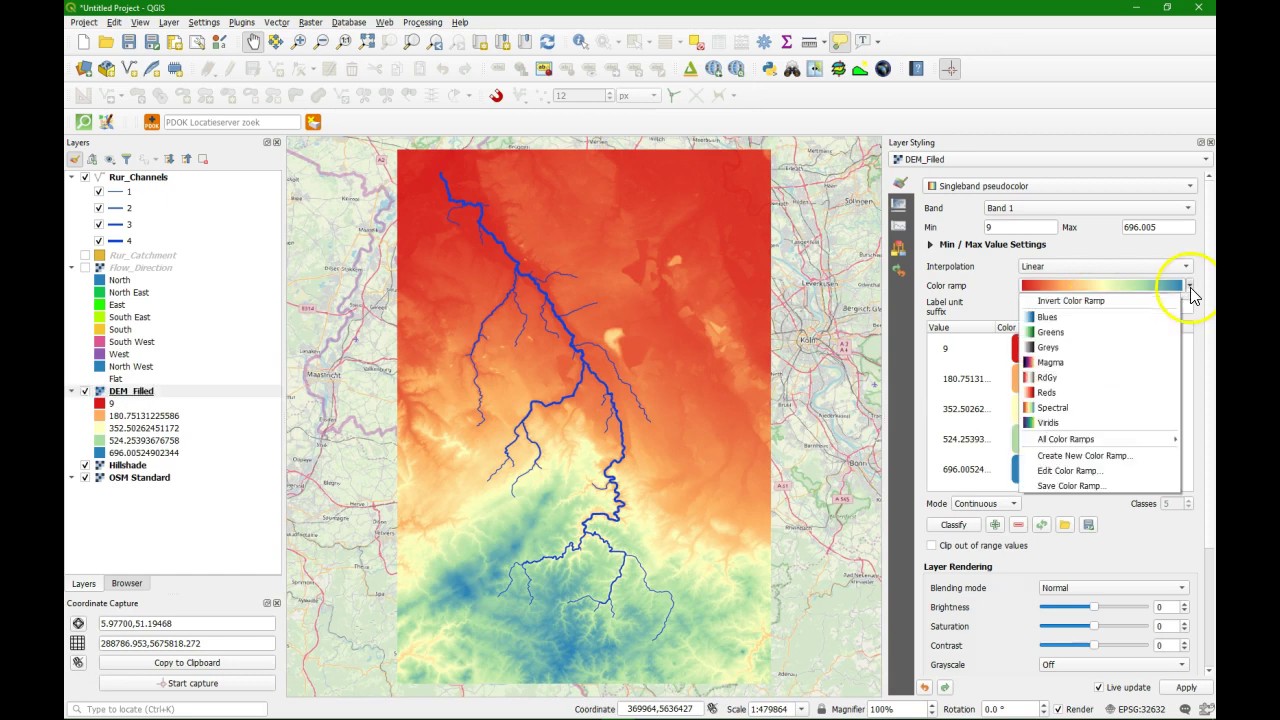
pyautogui.click(1073, 455)
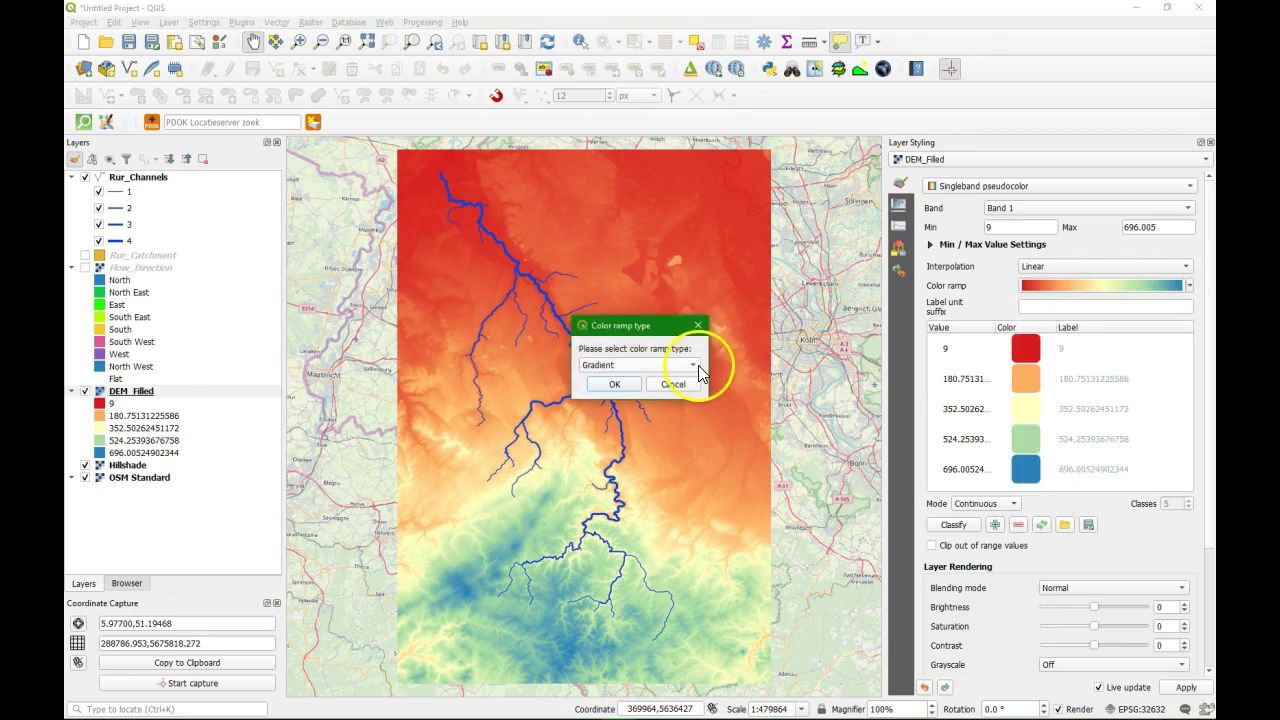
pyautogui.click(695, 366)
pyautogui.click(630, 405)
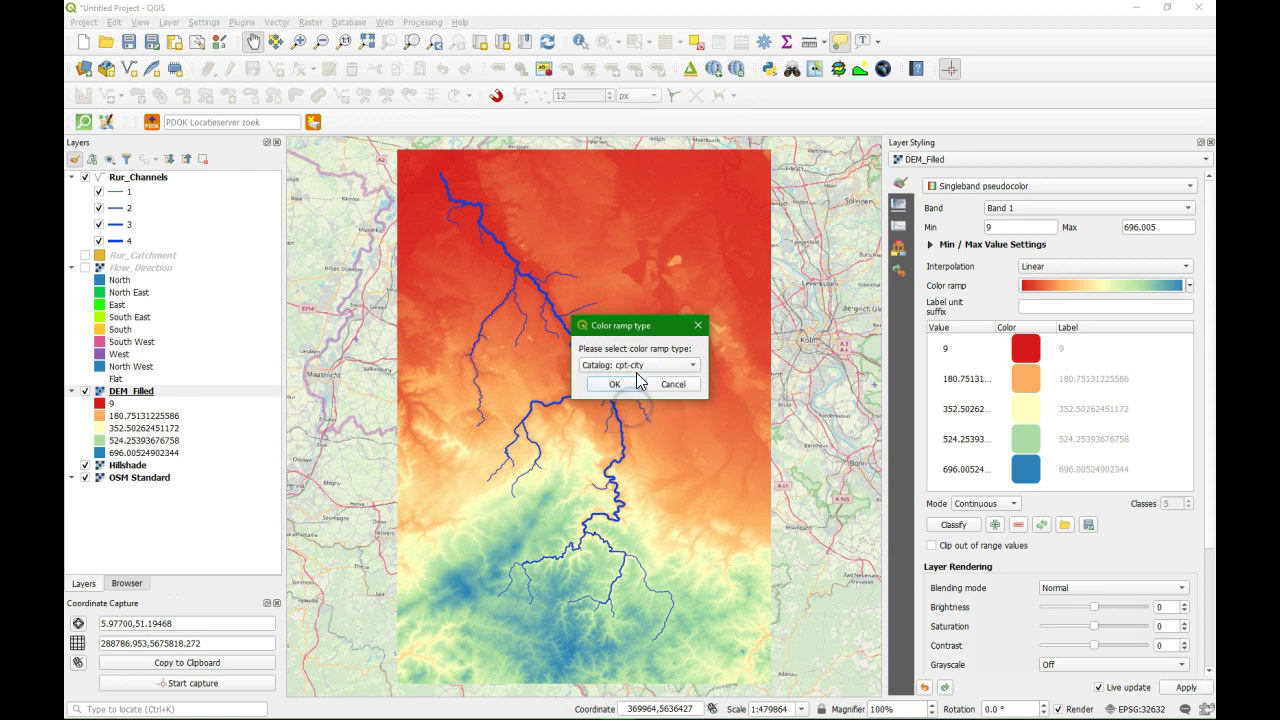
pyautogui.click(615, 384)
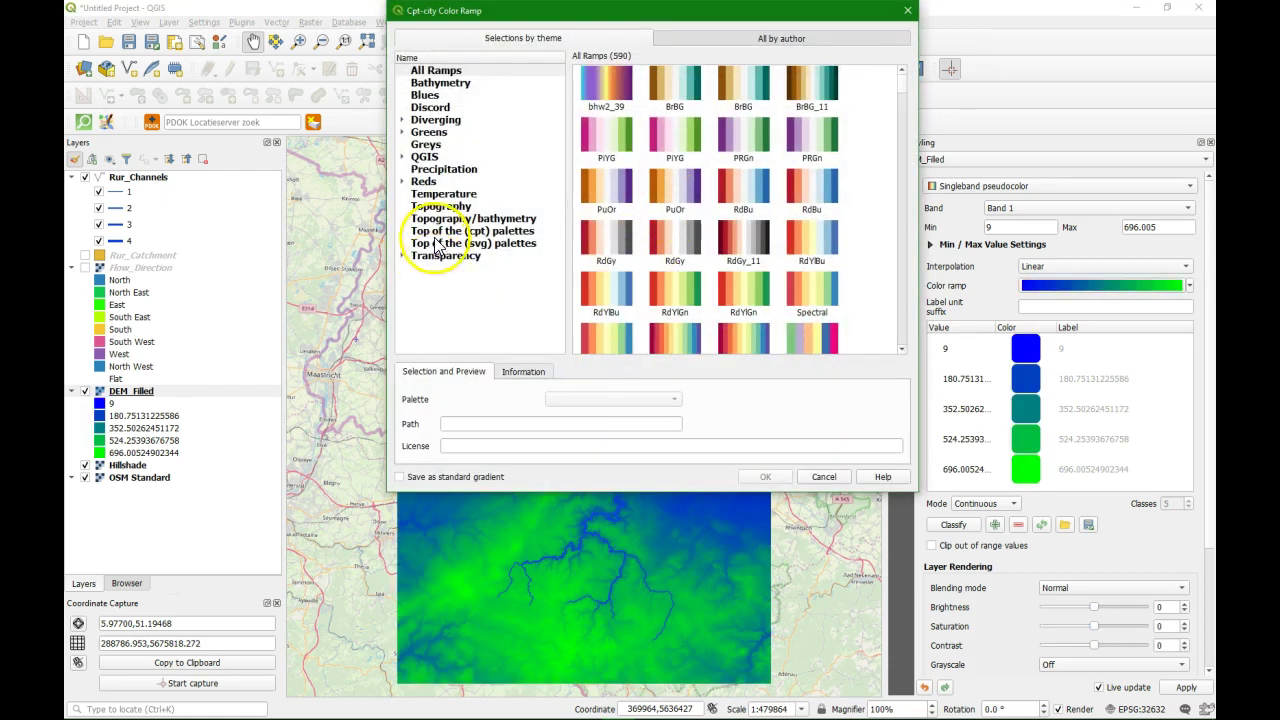
pyautogui.click(438, 206)
pyautogui.click(812, 85)
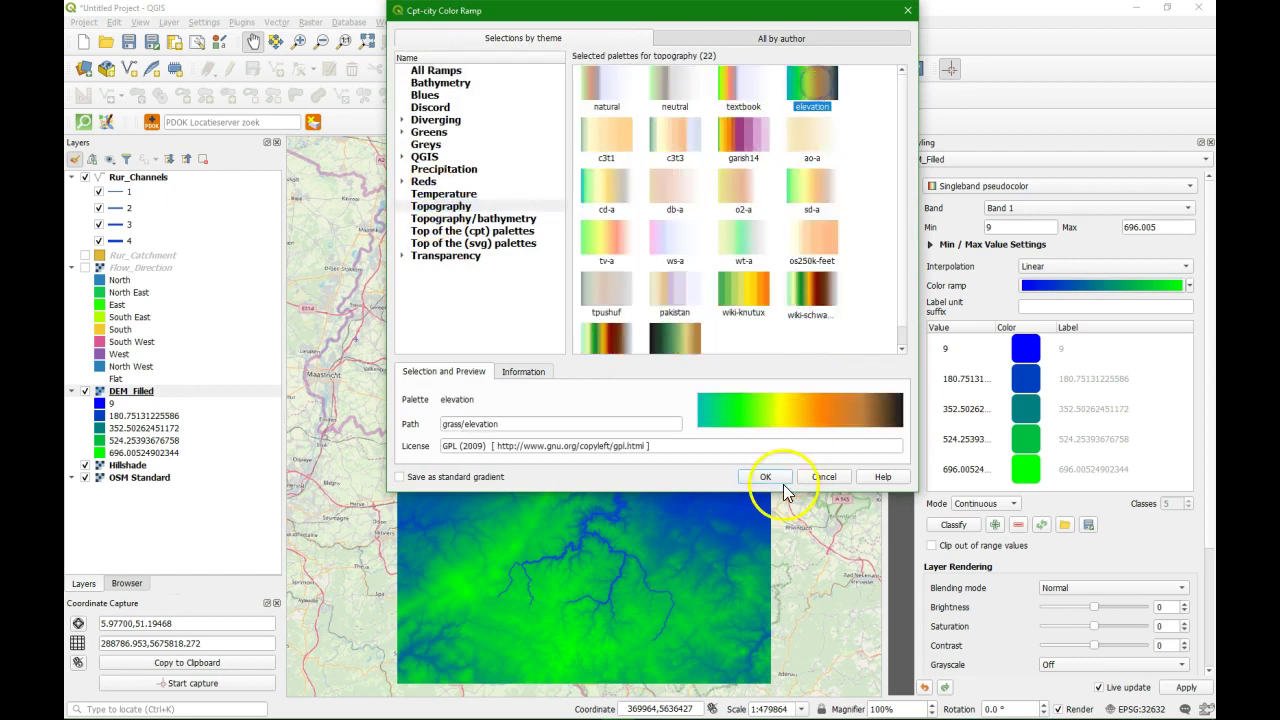
pyautogui.click(765, 477)
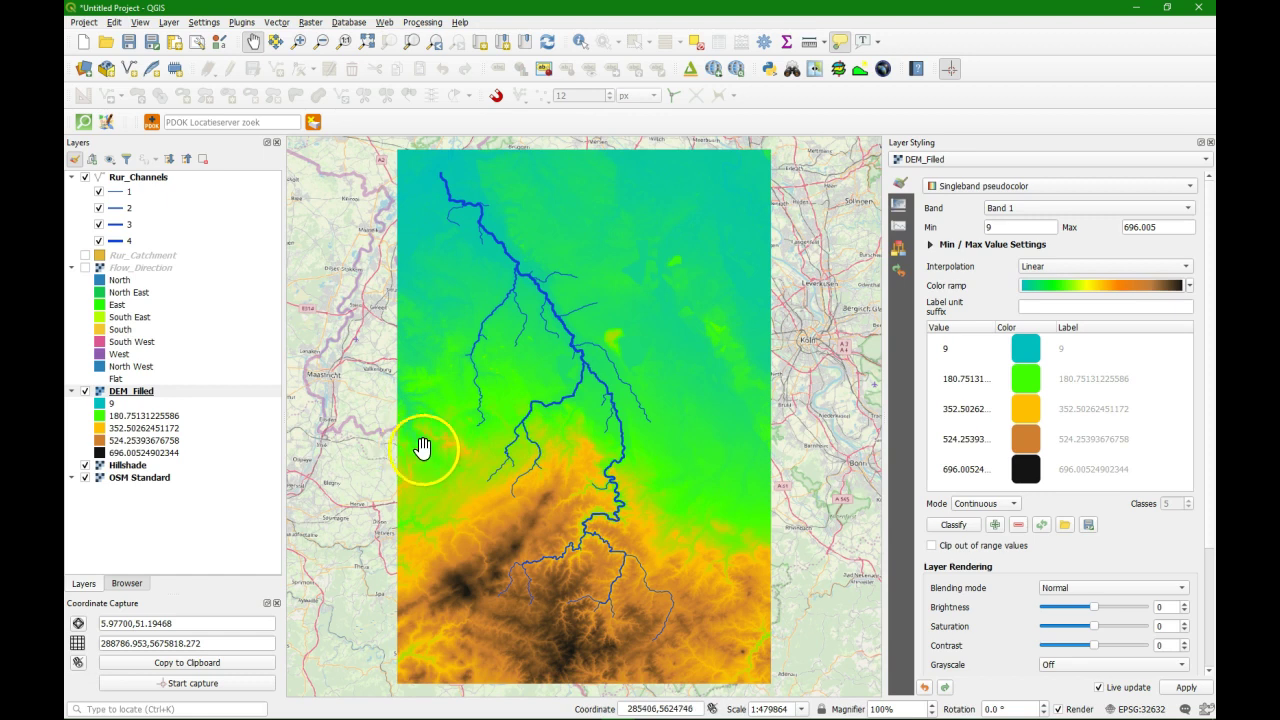
# - Set the blending mode of DEM_Filled to Multiply and inspect the relief around the river valleys
pyautogui.click(1057, 590)
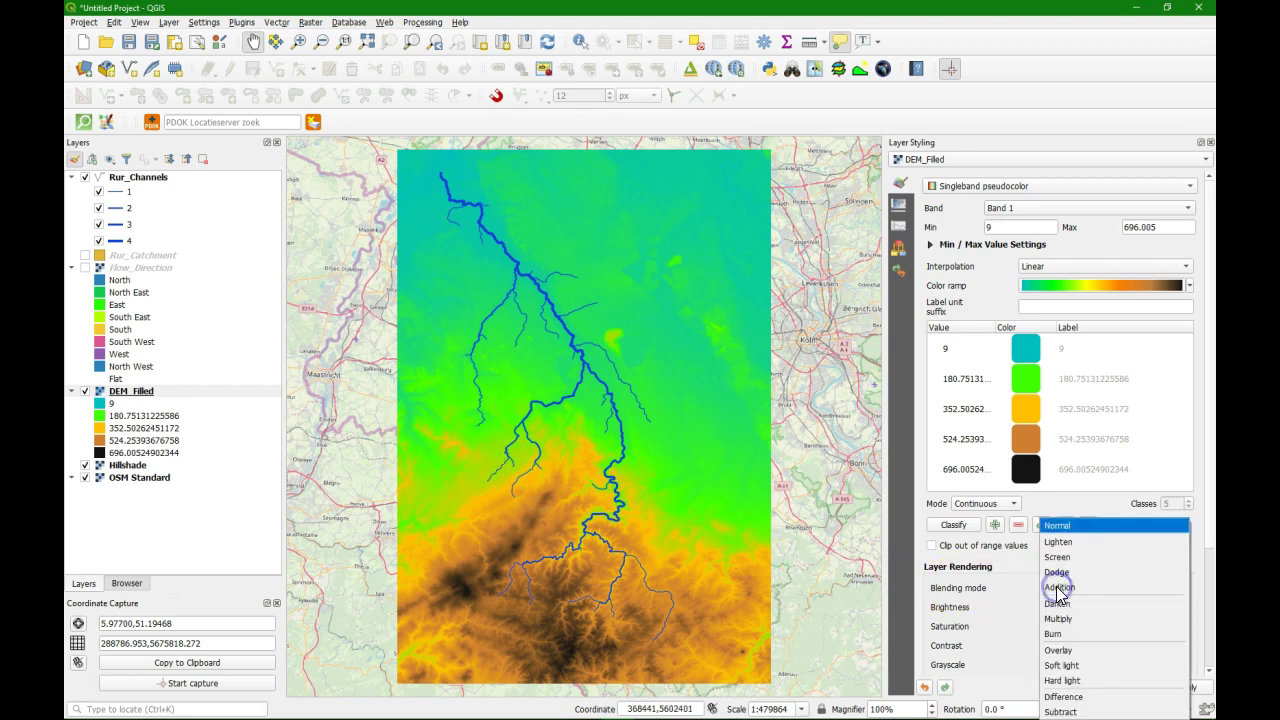
pyautogui.click(1062, 622)
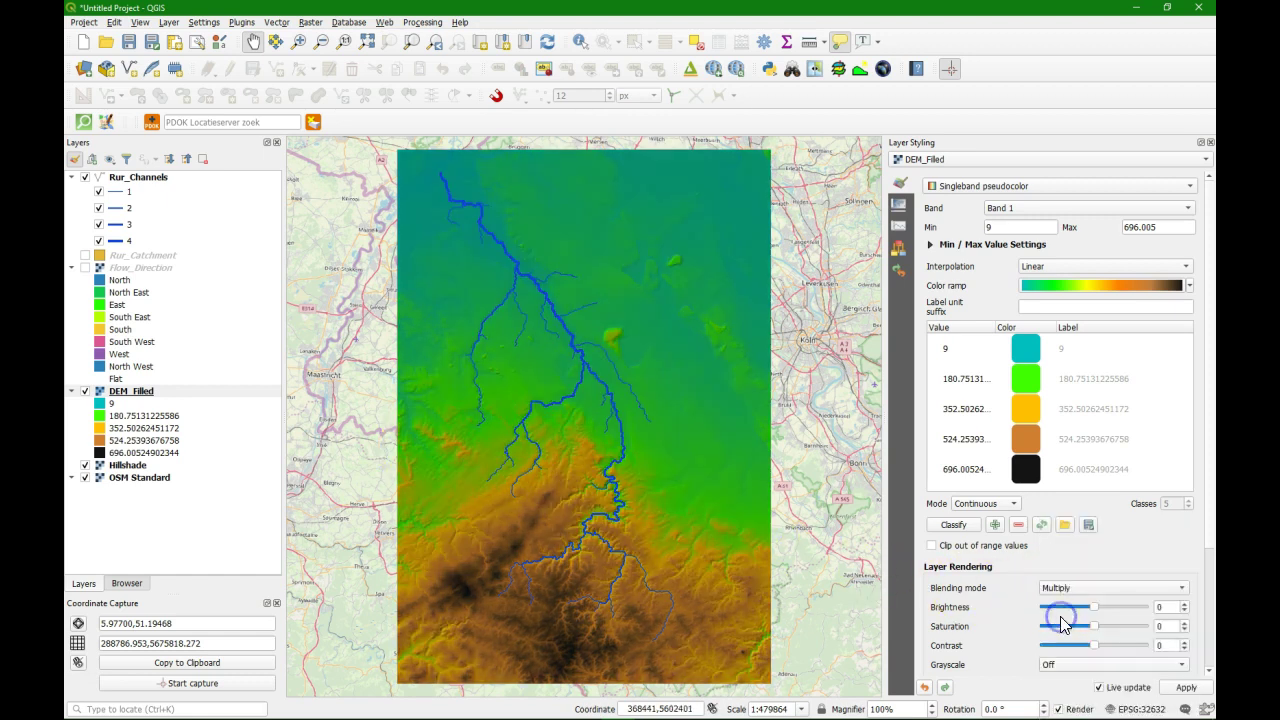
pyautogui.scroll(2, 590, 565)
pyautogui.moveTo(625, 580); pyautogui.dragTo(683, 506)
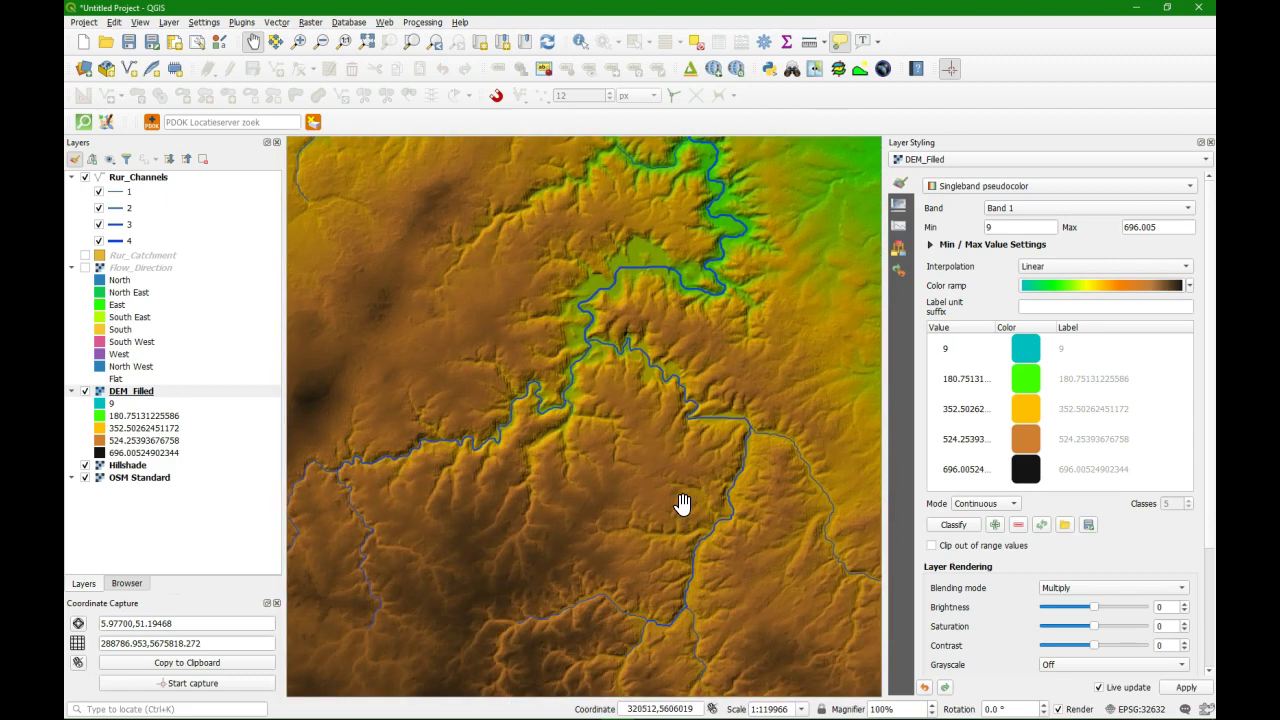
pyautogui.click(686, 487)
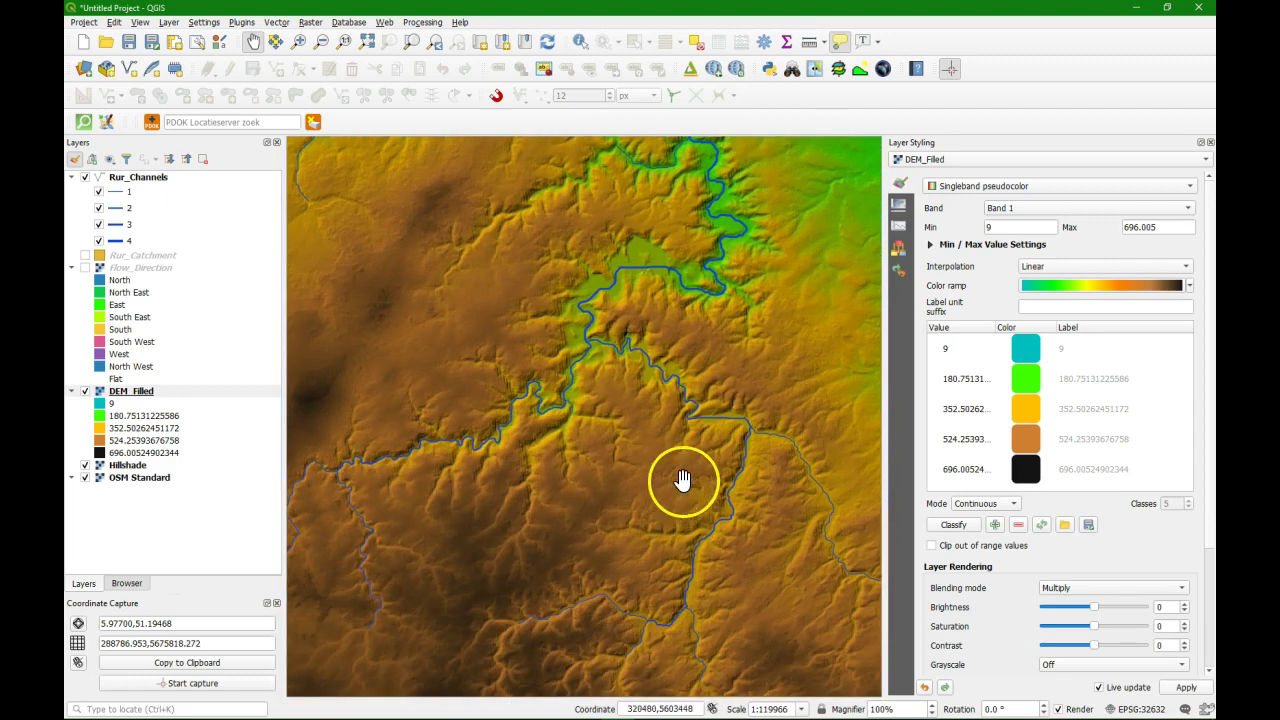
# - Set the statistics extent of DEM_Filled's min/max values to Current canvas
pyautogui.click(931, 245)
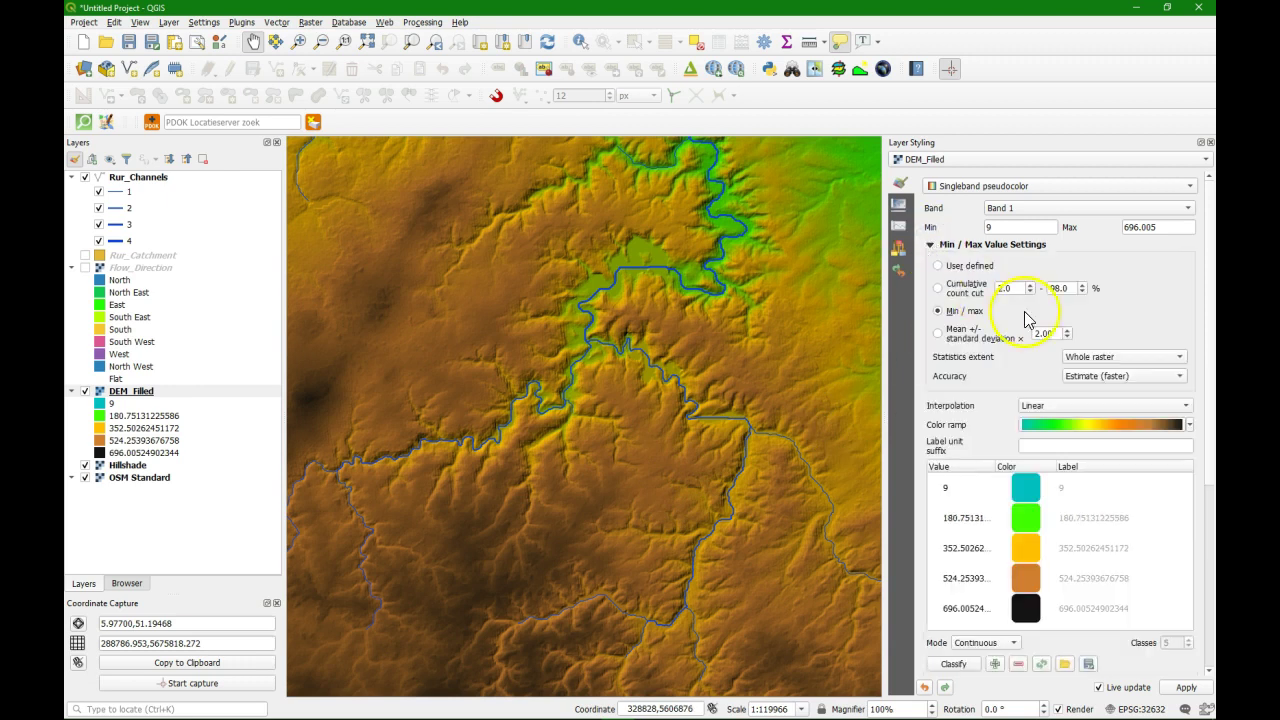
pyautogui.click(1090, 362)
pyautogui.click(1089, 375)
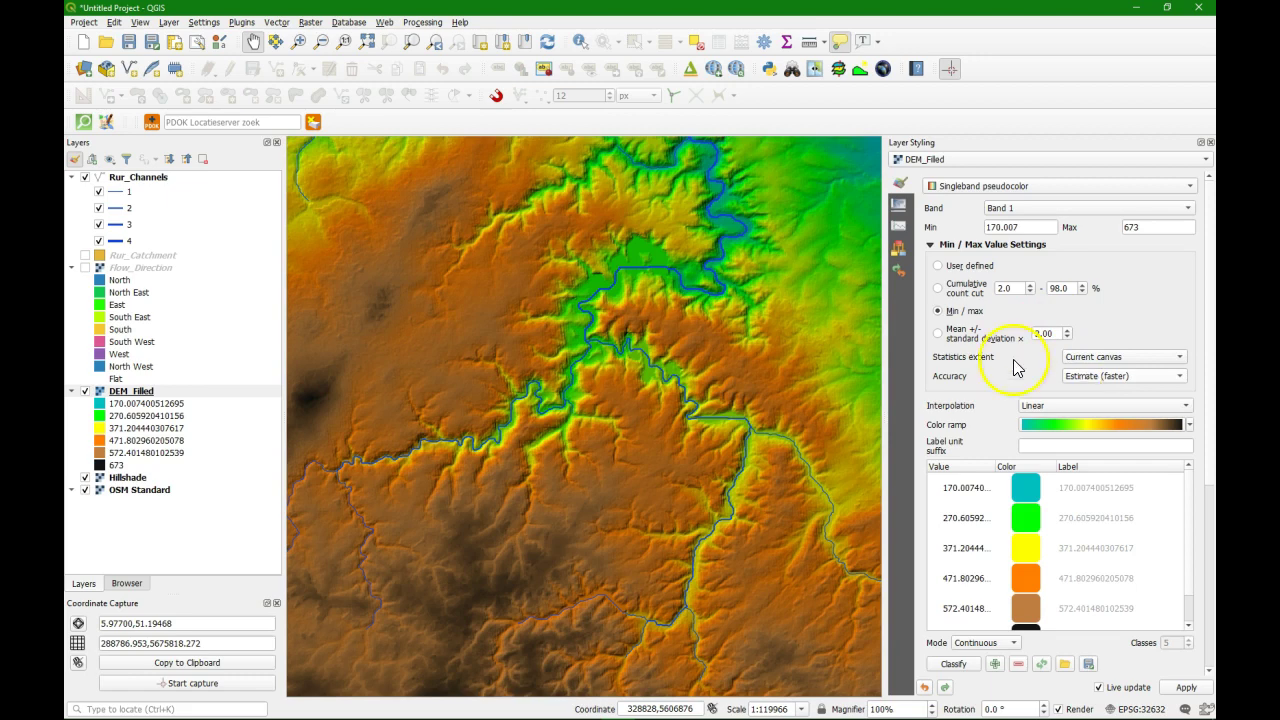
# - Set the statistics extent of DEM_Filled to Updated canvas and inspect the coloring at different map extents
pyautogui.scroll(-3, 646, 320)
pyautogui.scroll(1, 646, 320)
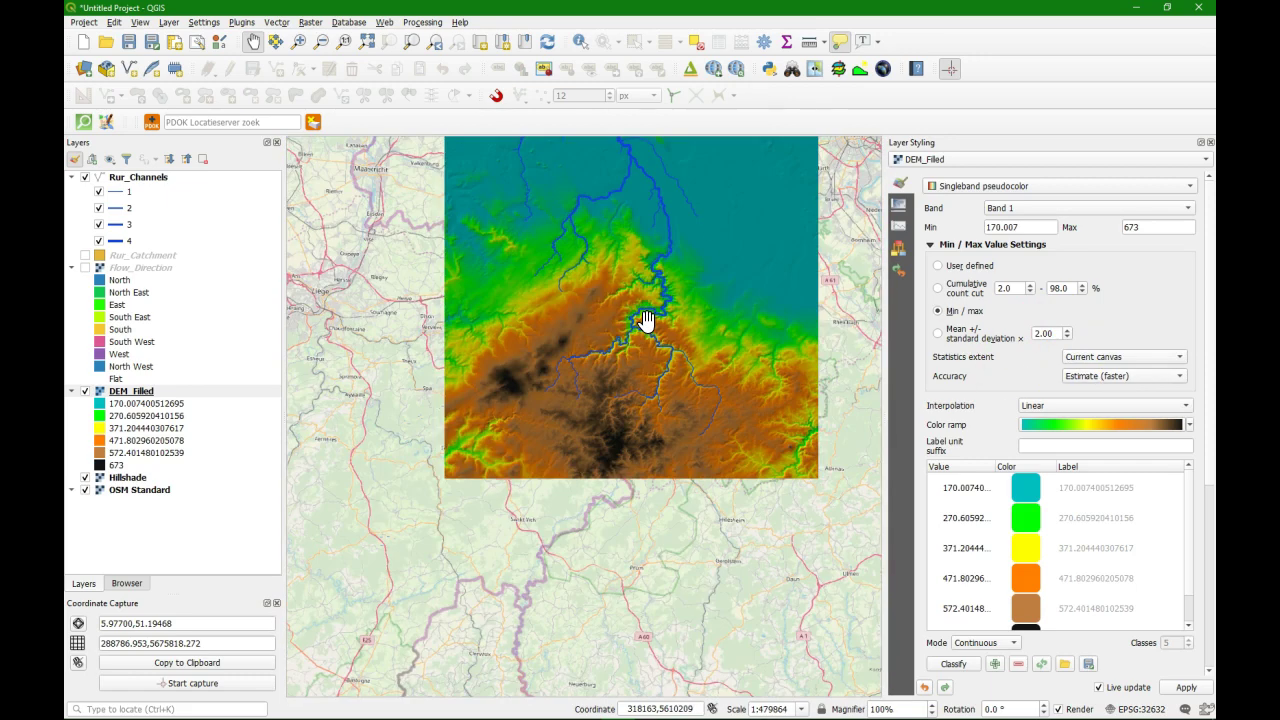
pyautogui.moveTo(640, 277); pyautogui.dragTo(628, 486)
pyautogui.scroll(1, 598, 330)
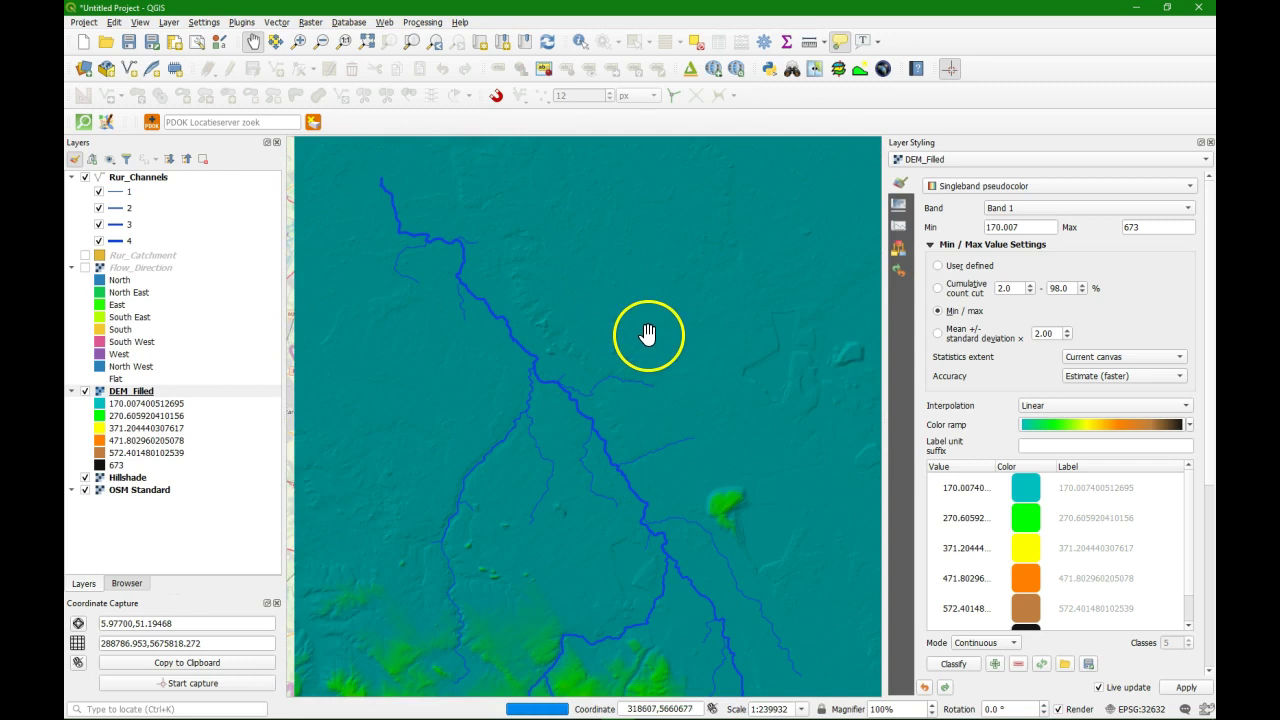
pyautogui.click(1117, 359)
pyautogui.click(1115, 372)
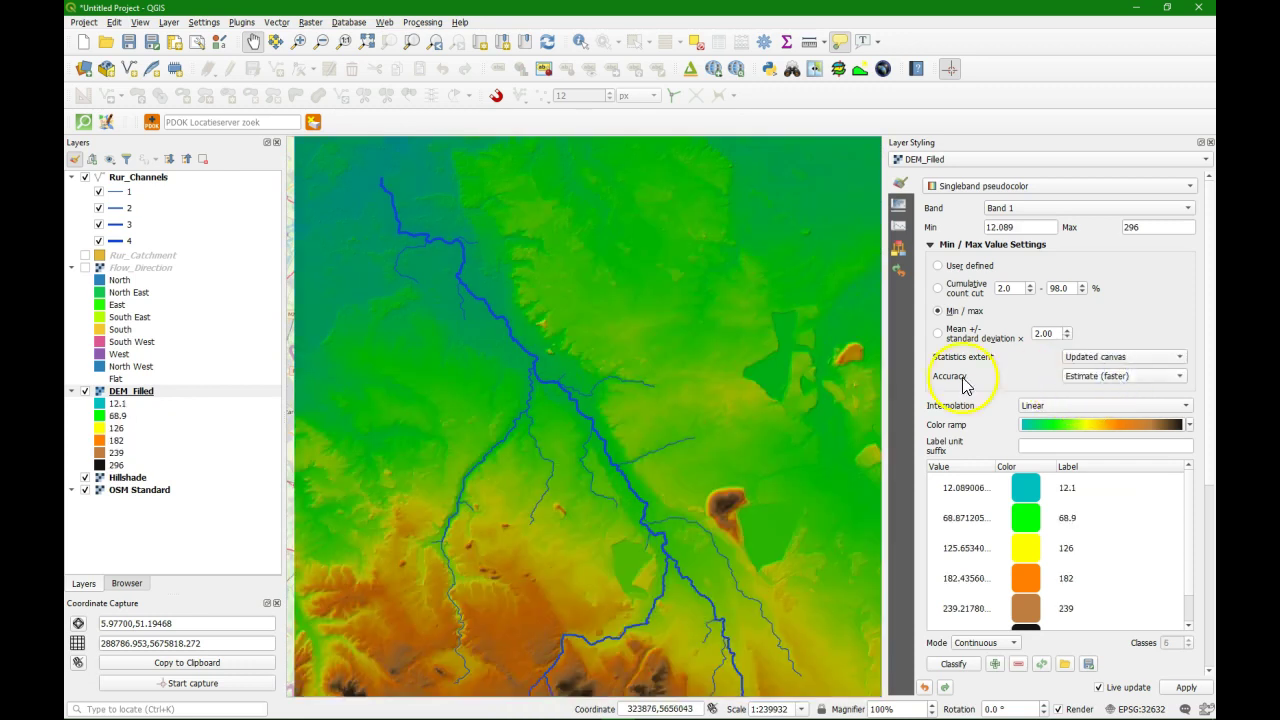
pyautogui.scroll(-2, 651, 417)
pyautogui.scroll(1, 654, 480)
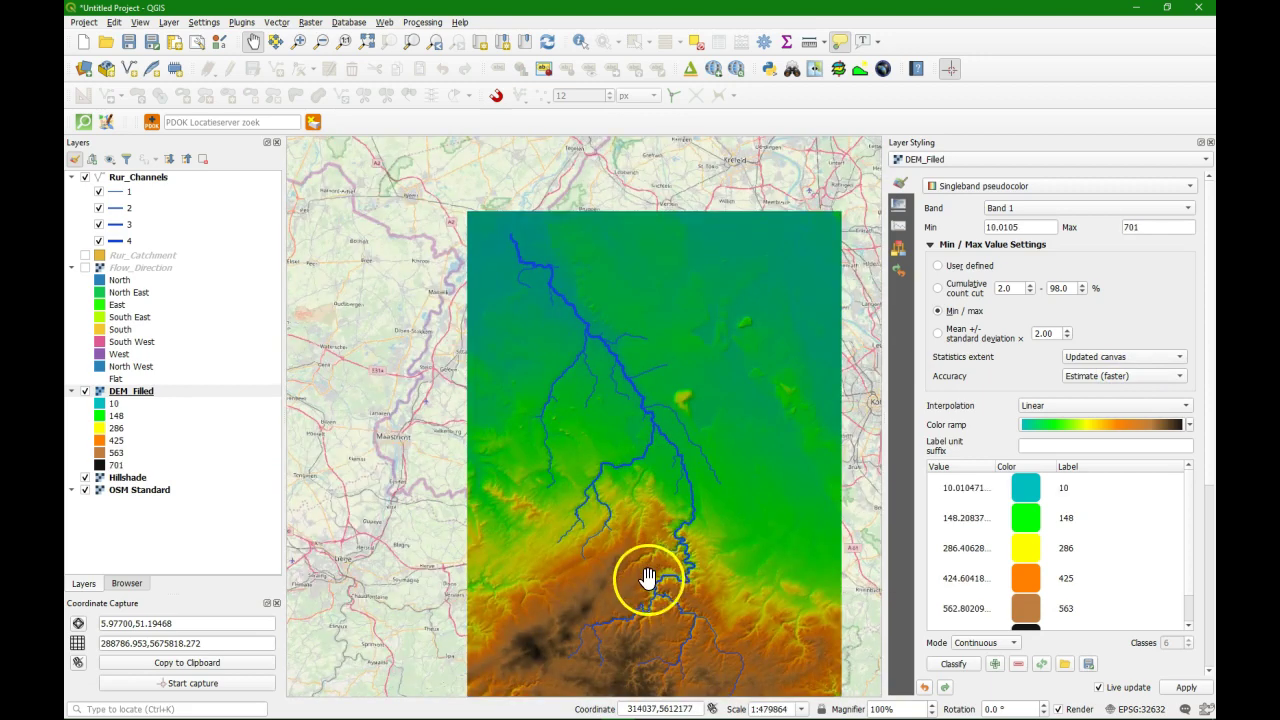
pyautogui.scroll(1, 648, 576)
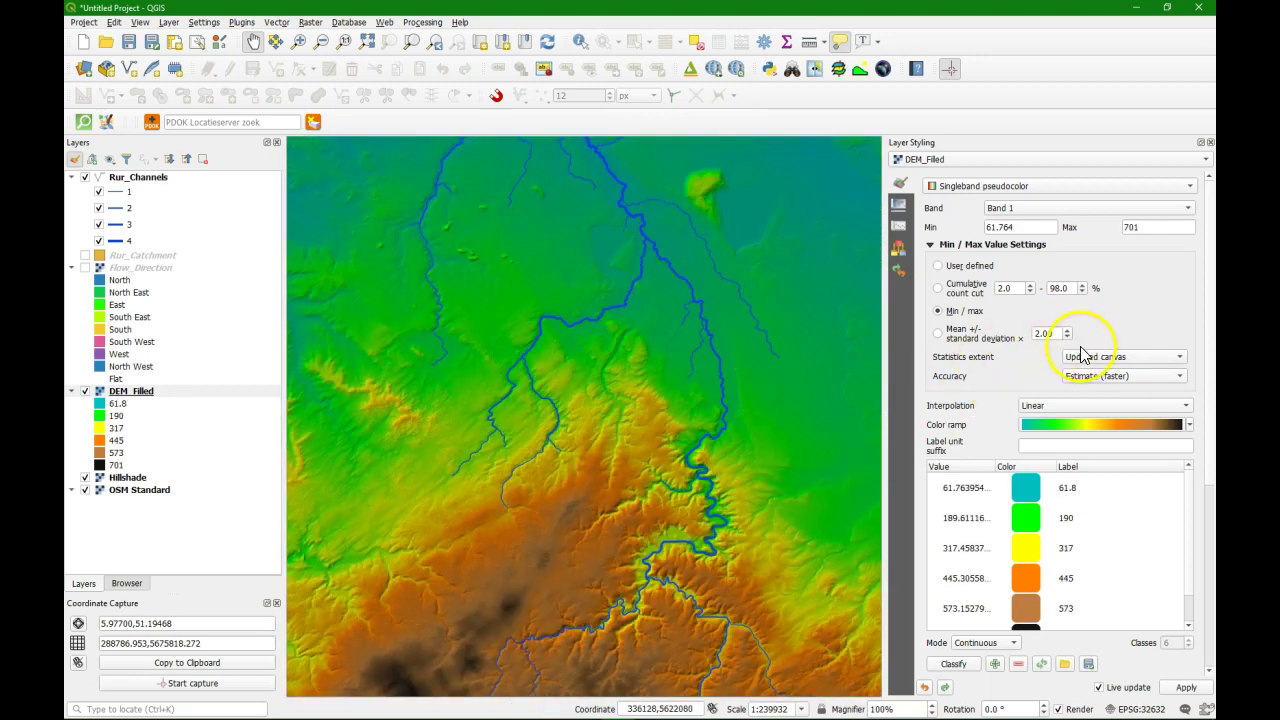
# - Set the statistics extent of DEM_Filled to Whole raster and view the full DEM
pyautogui.click(1080, 354)
pyautogui.click(1084, 328)
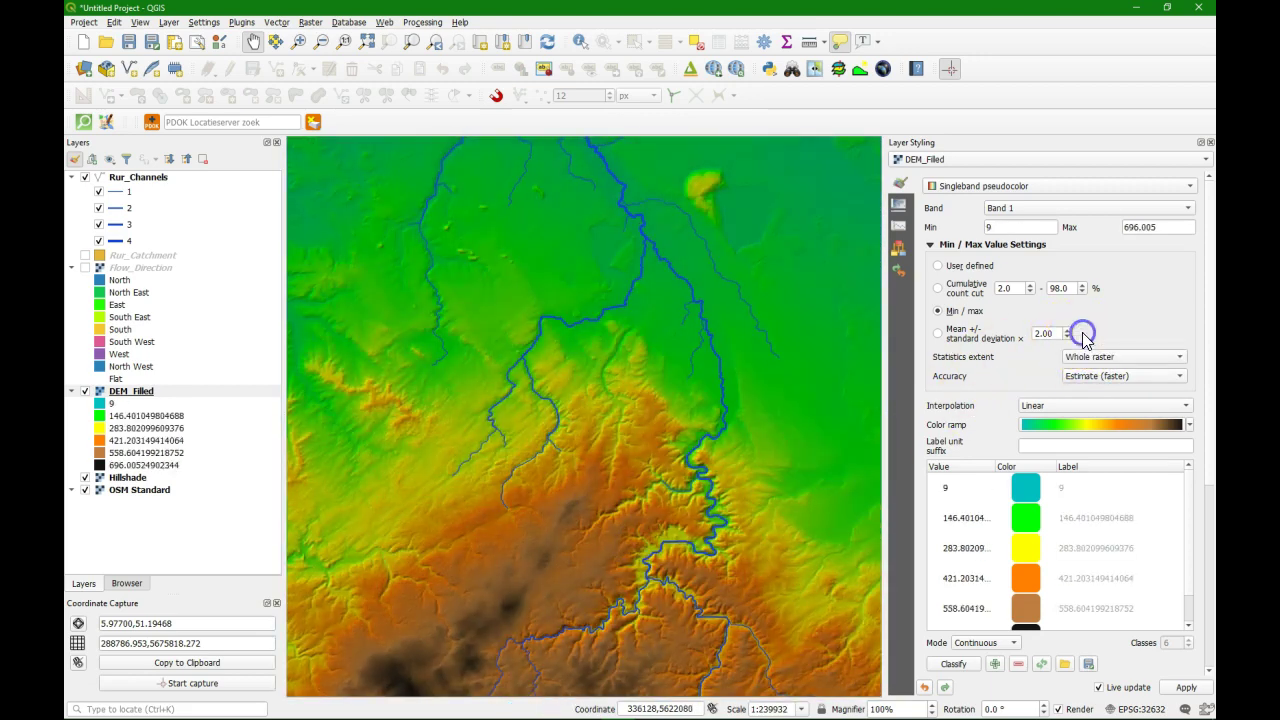
pyautogui.scroll(-1, 615, 463)
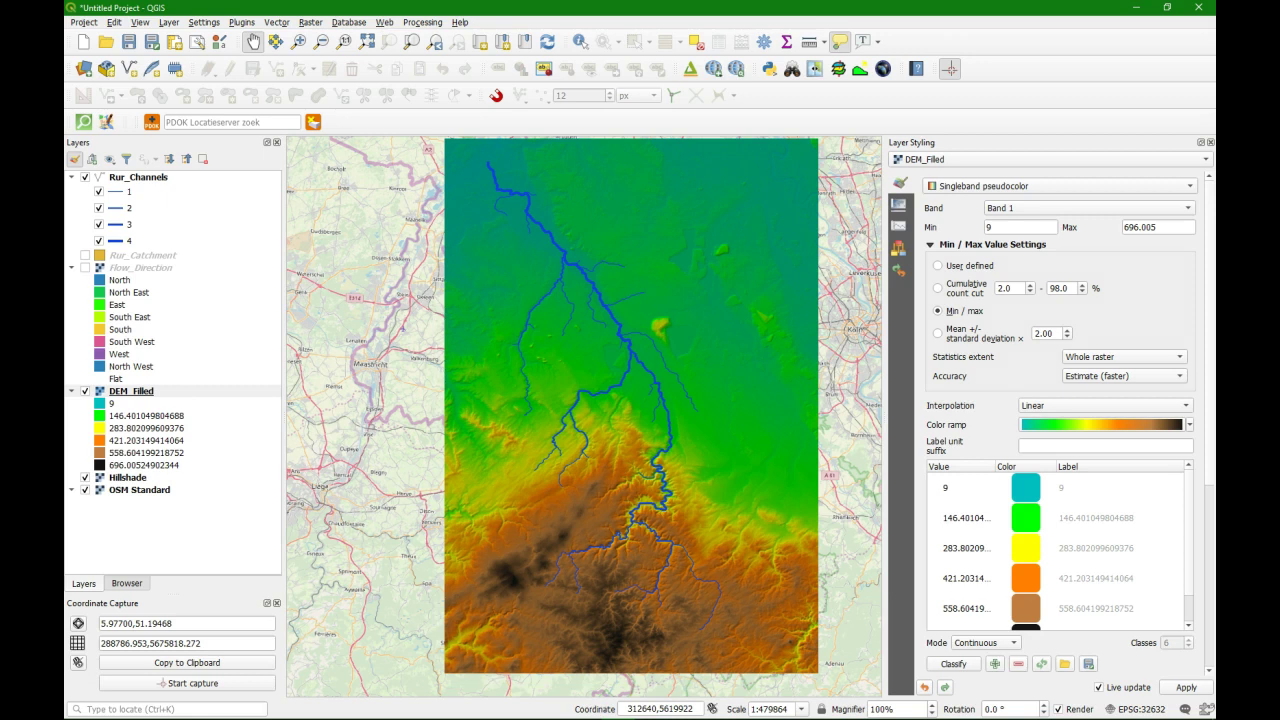
# - Make the Rur_Catchment layer visible and render it as Inverted polygons
pyautogui.click(85, 255)
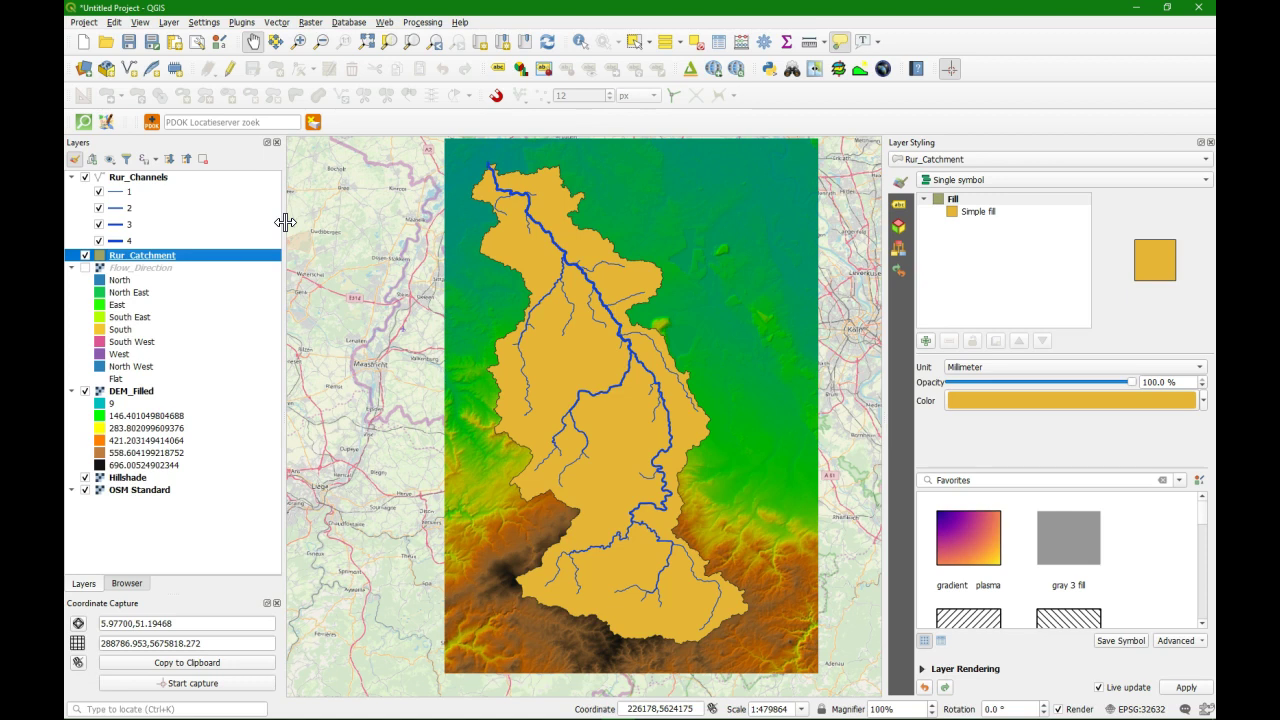
pyautogui.click(973, 182)
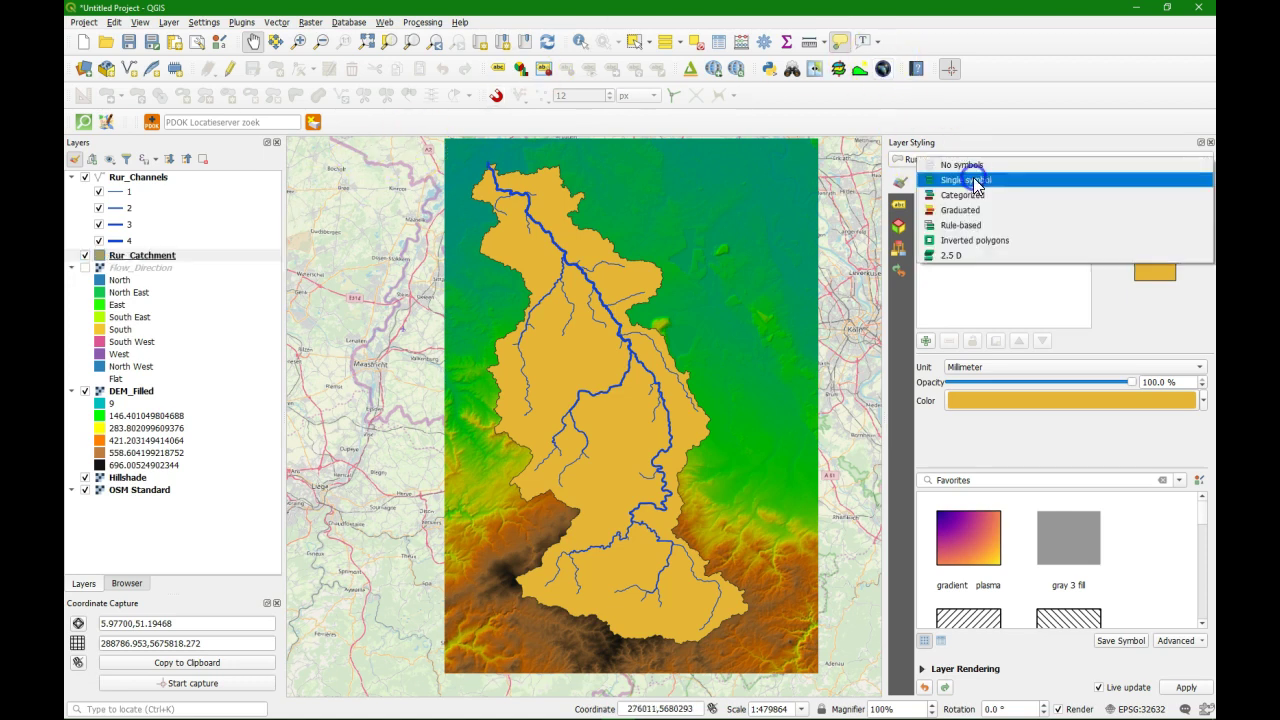
pyautogui.click(976, 240)
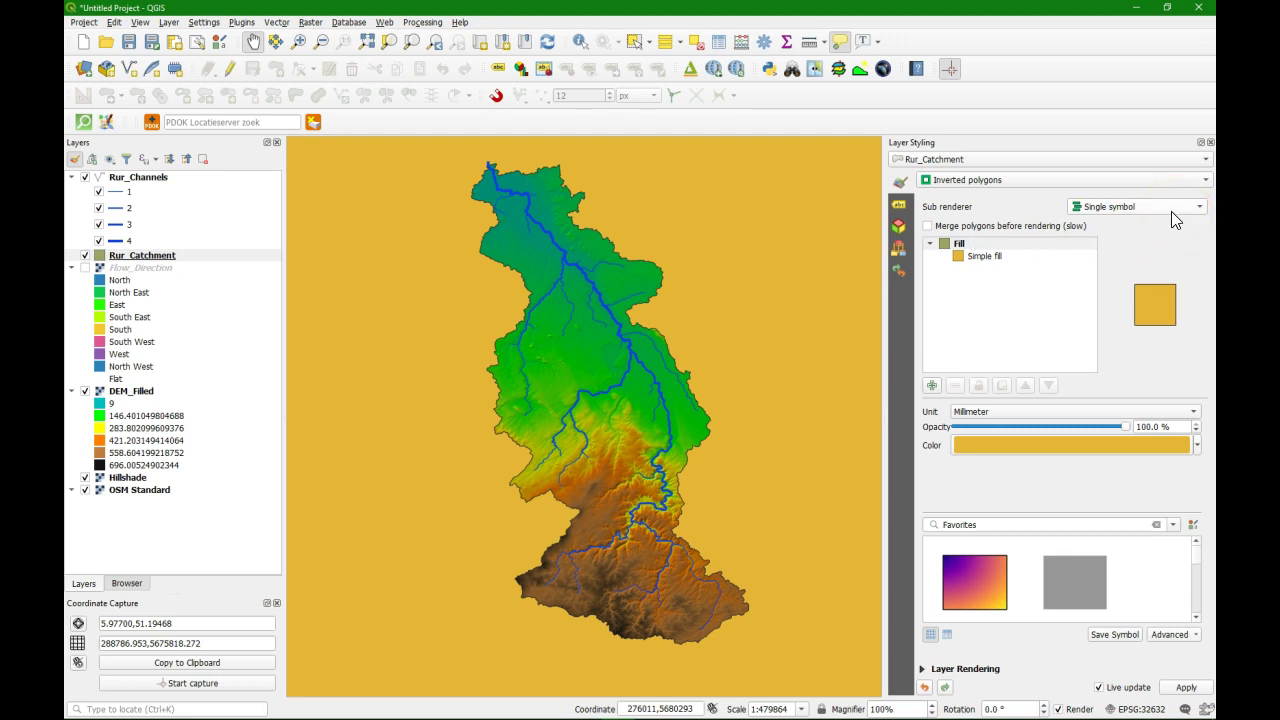
# - Change the simple fill symbol layer of Rur_Catchment to a Shapeburst fill
pyautogui.click(981, 256)
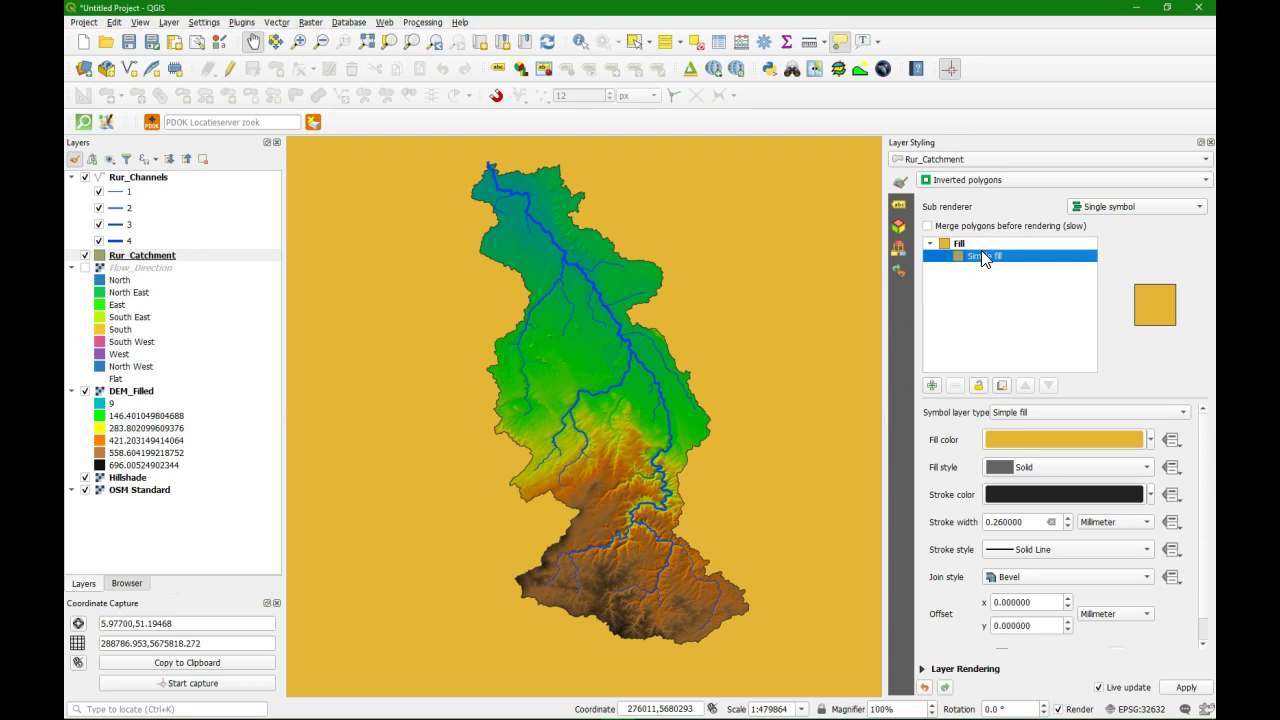
pyautogui.click(1014, 414)
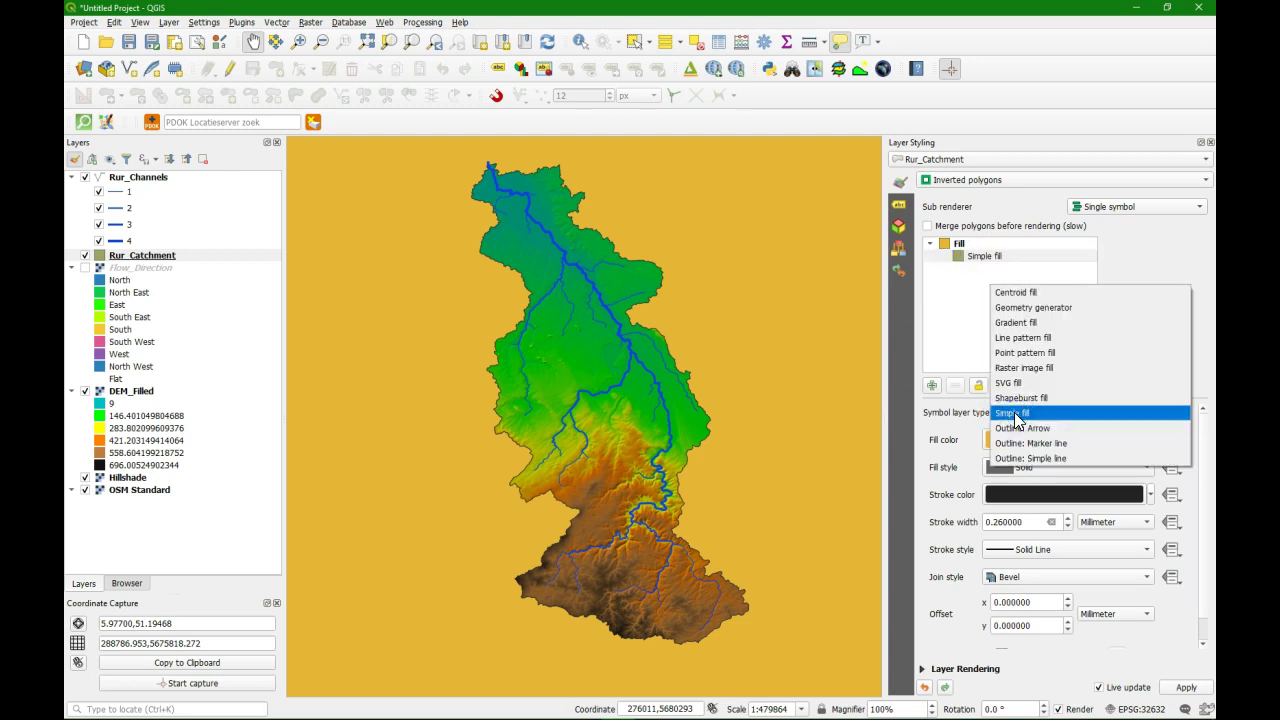
pyautogui.click(1020, 398)
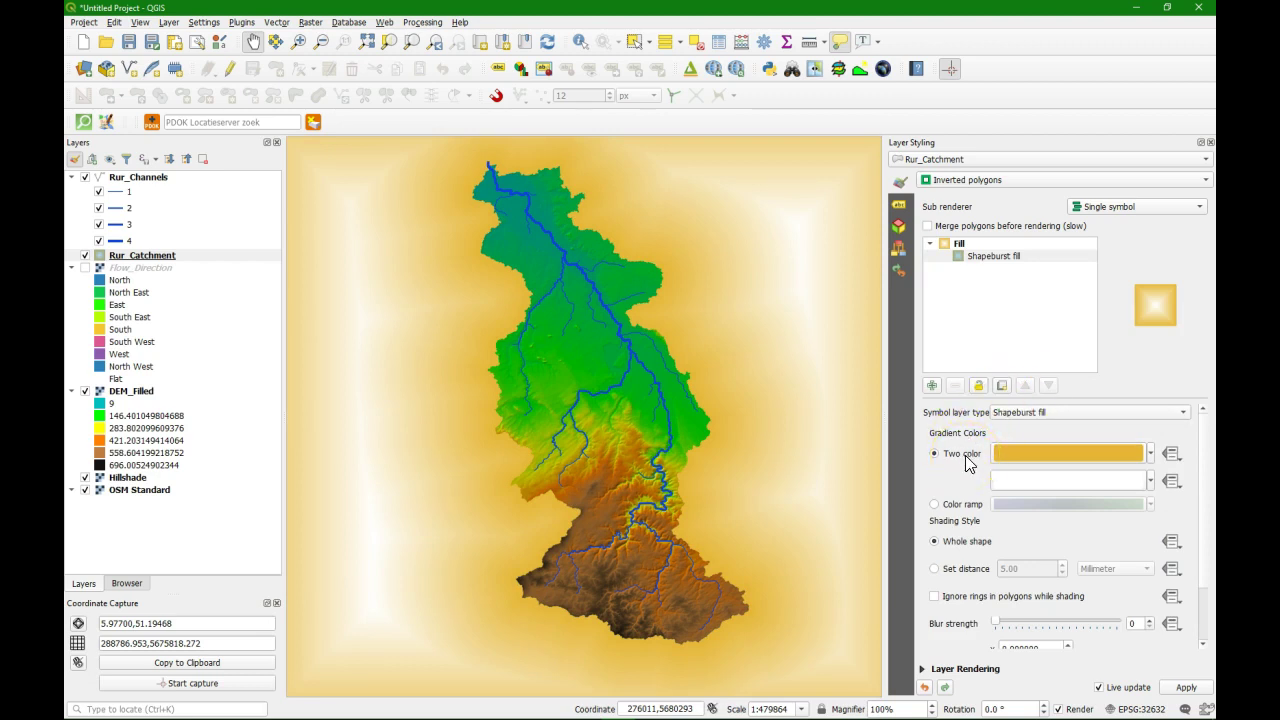
# - Set the first gradient color of the shapeburst fill to gray #878787 and keep white as the second color
pyautogui.click(1063, 455)
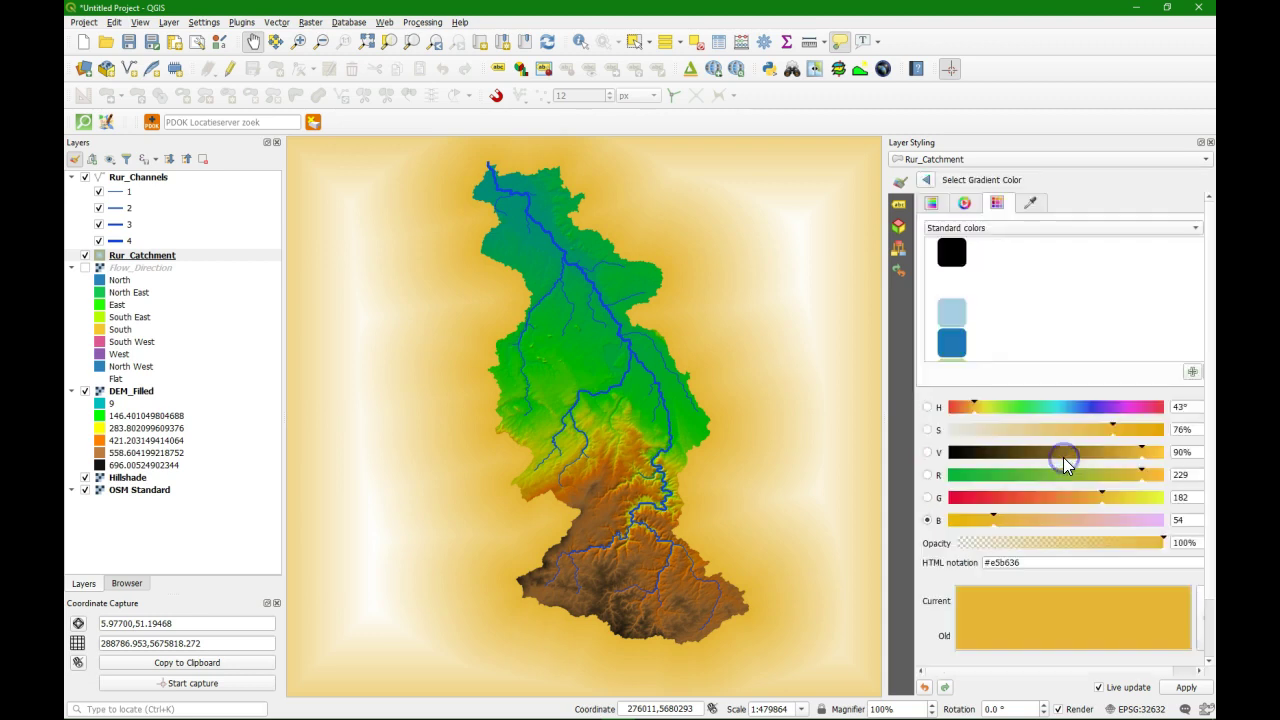
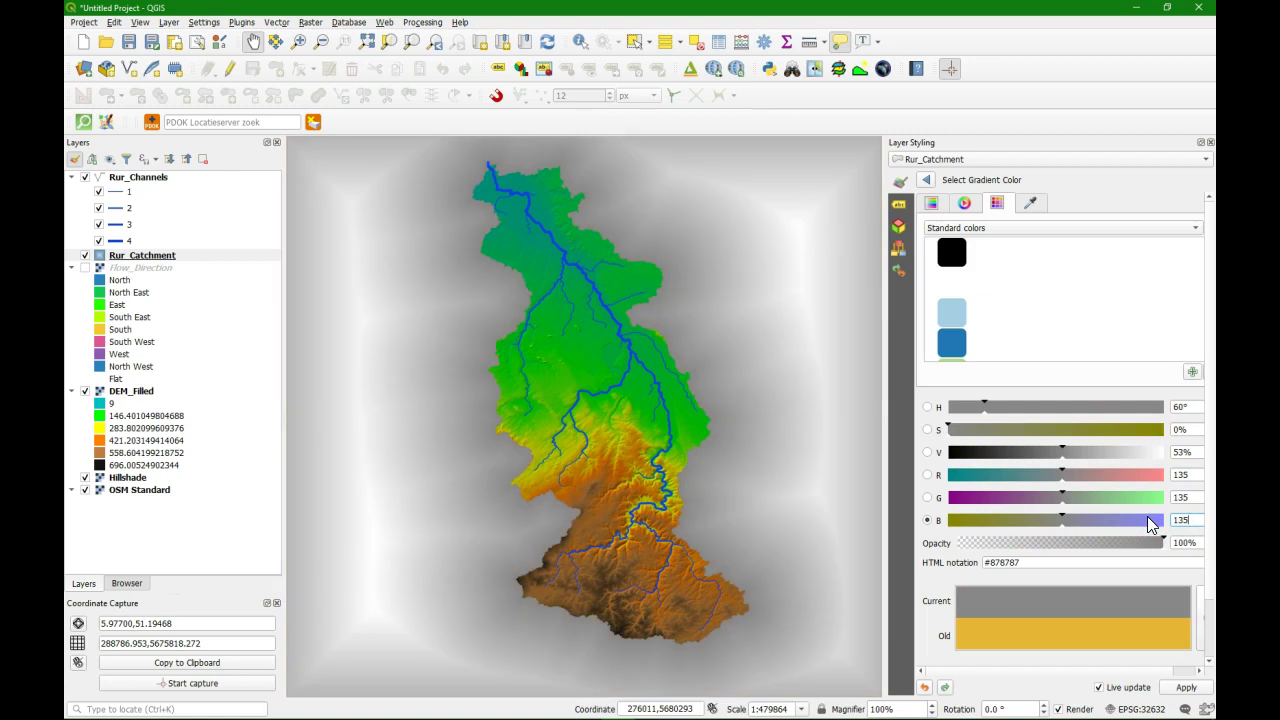
pyautogui.click(926, 180)
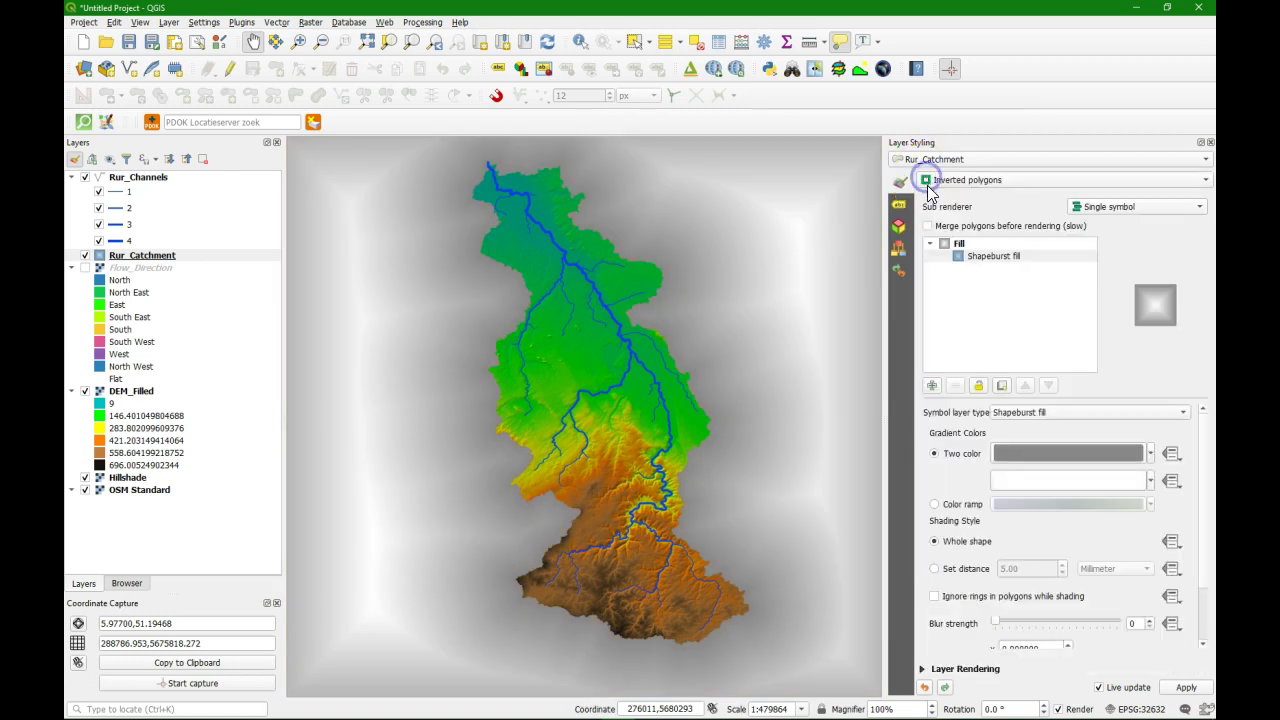
pyautogui.click(1051, 484)
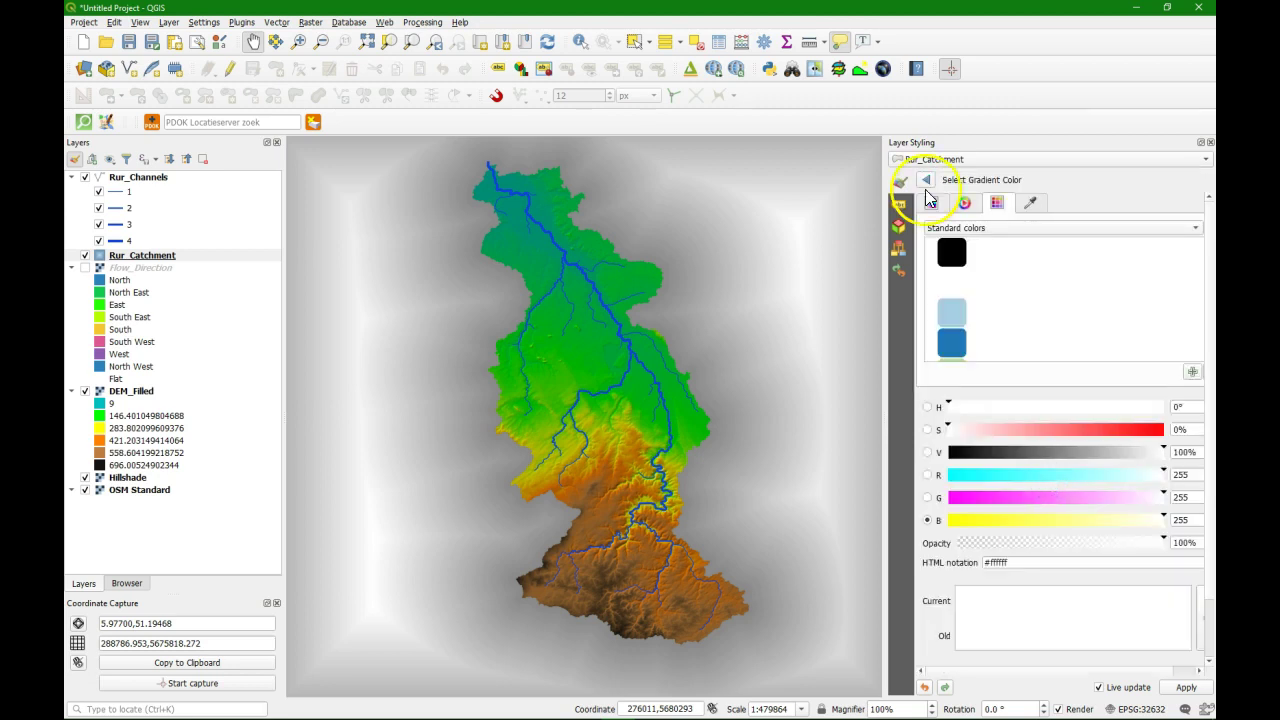
pyautogui.click(926, 180)
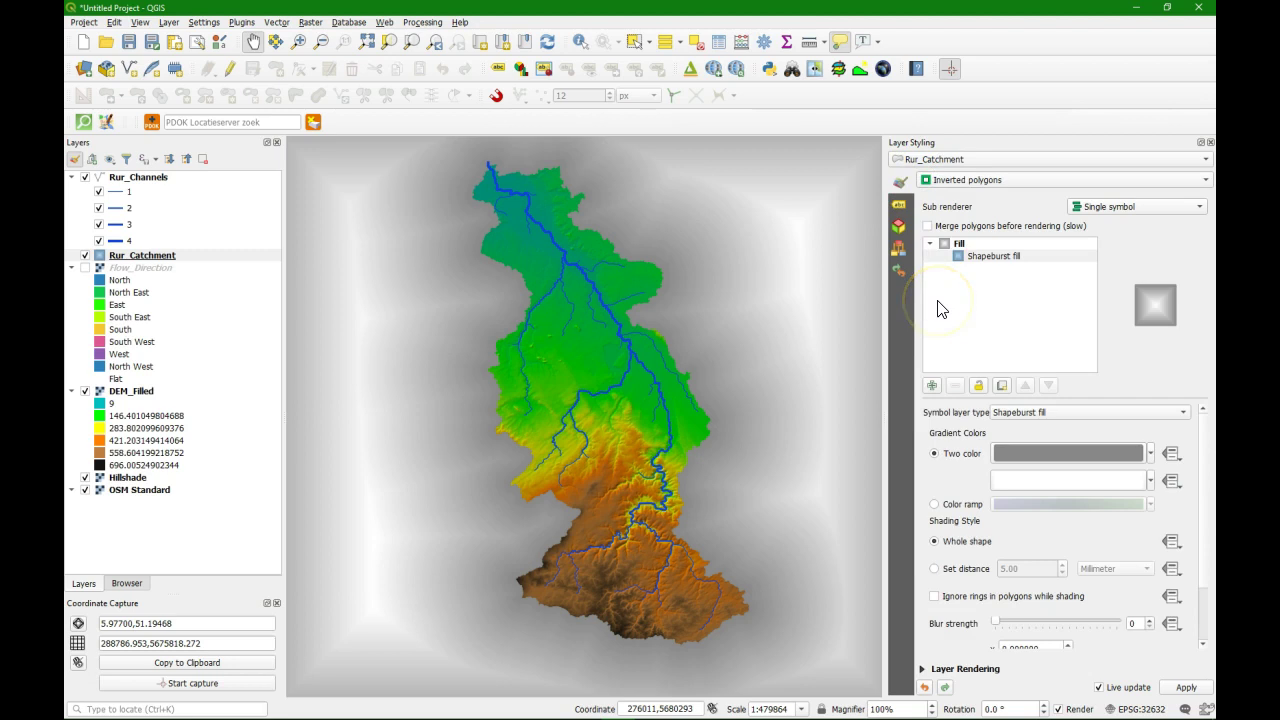
# - Limit the shapeburst shading to a set distance of 4 millimeters
pyautogui.click(934, 568)
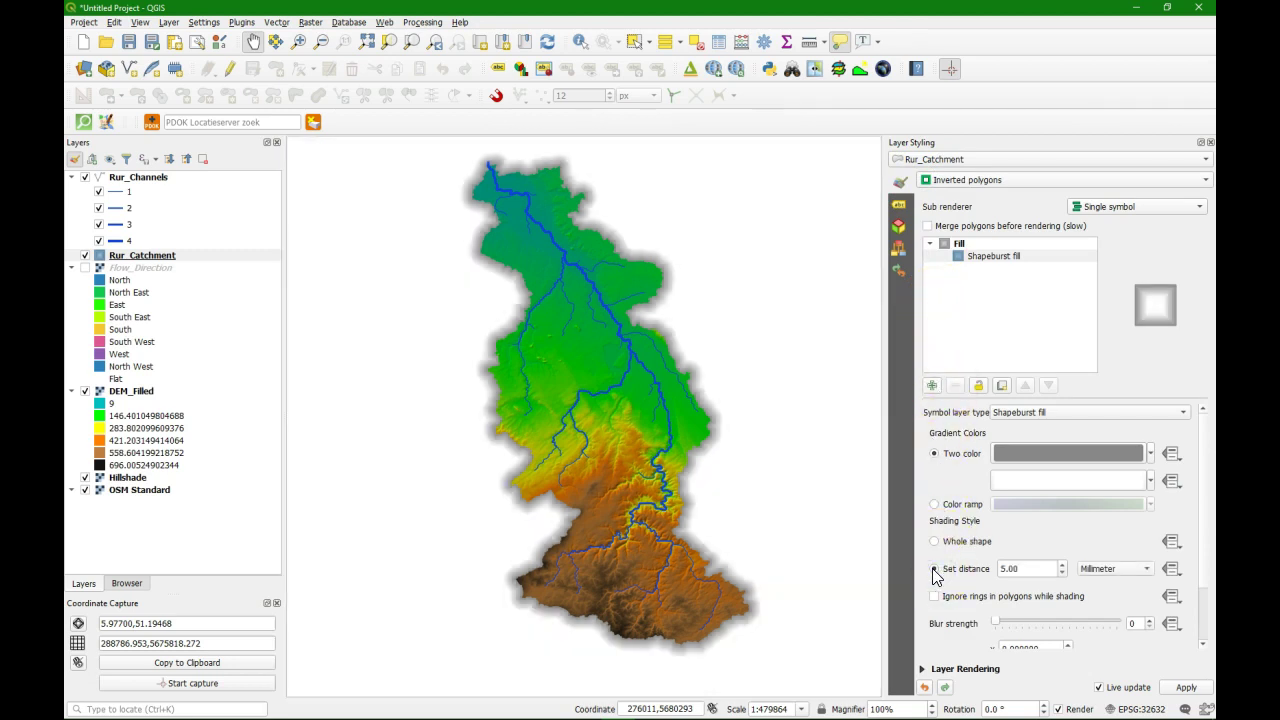
pyautogui.moveTo(1040, 569); pyautogui.dragTo(952, 570)
pyautogui.write('4')
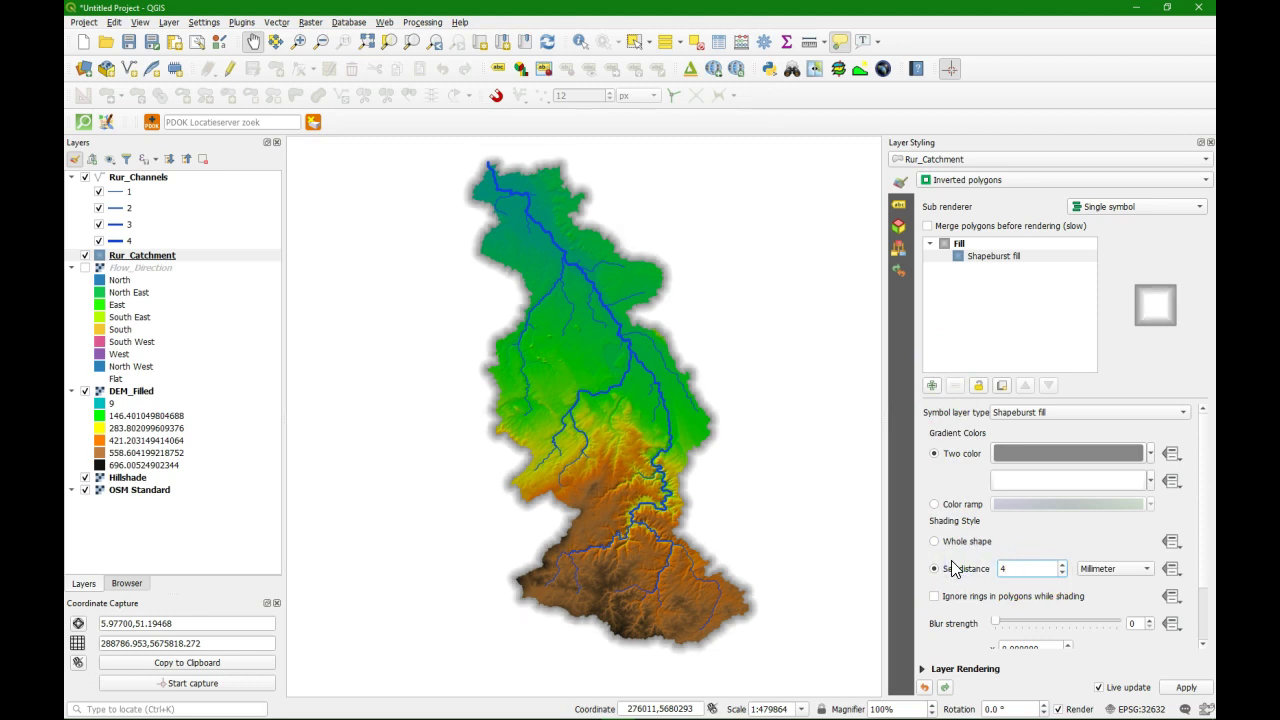
# - Set the layer opacity of Rur_Catchment to 65% in its layer rendering settings
pyautogui.click(965, 668)
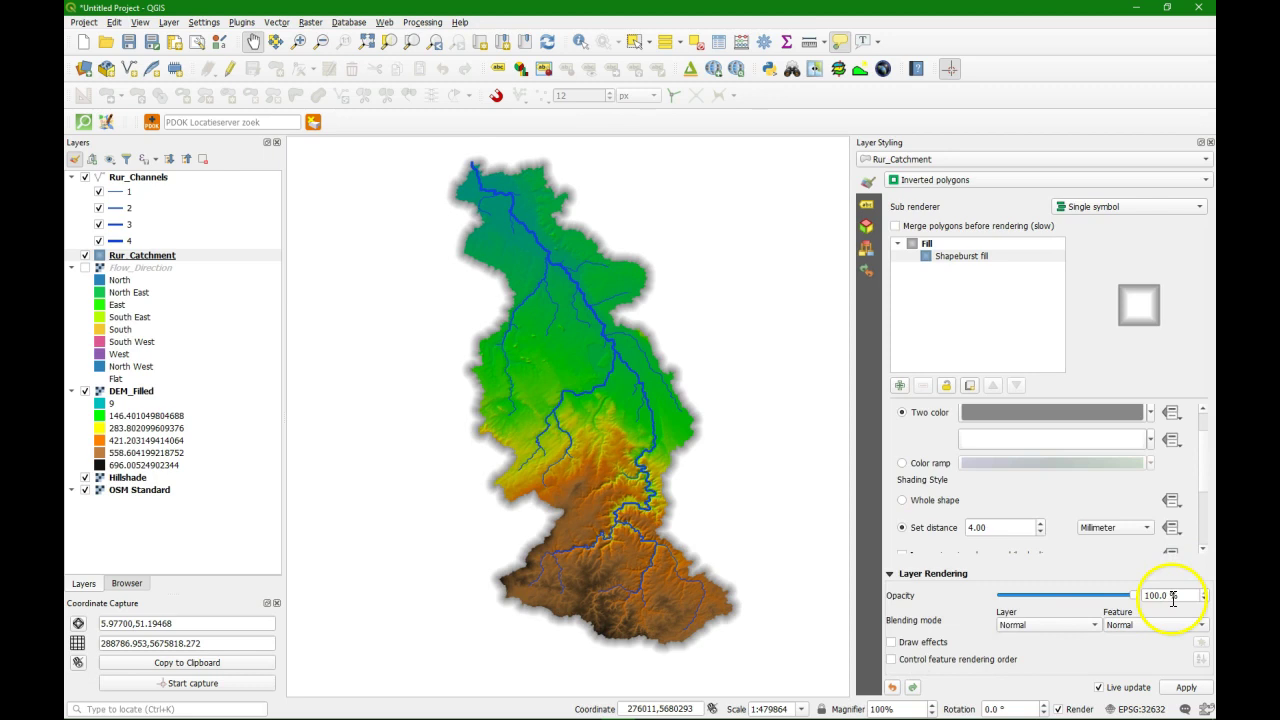
pyautogui.moveTo(1158, 595); pyautogui.dragTo(1141, 598)
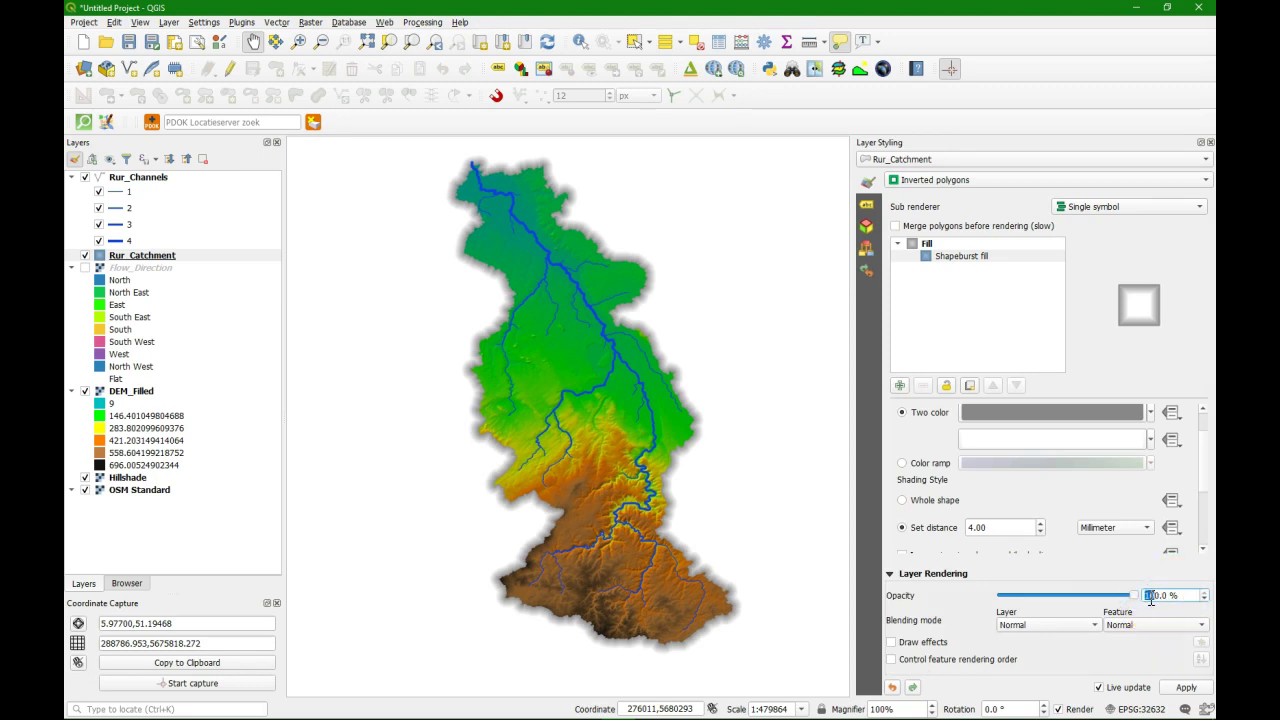
pyautogui.moveTo(1162, 595); pyautogui.dragTo(1122, 600)
pyautogui.write('65')
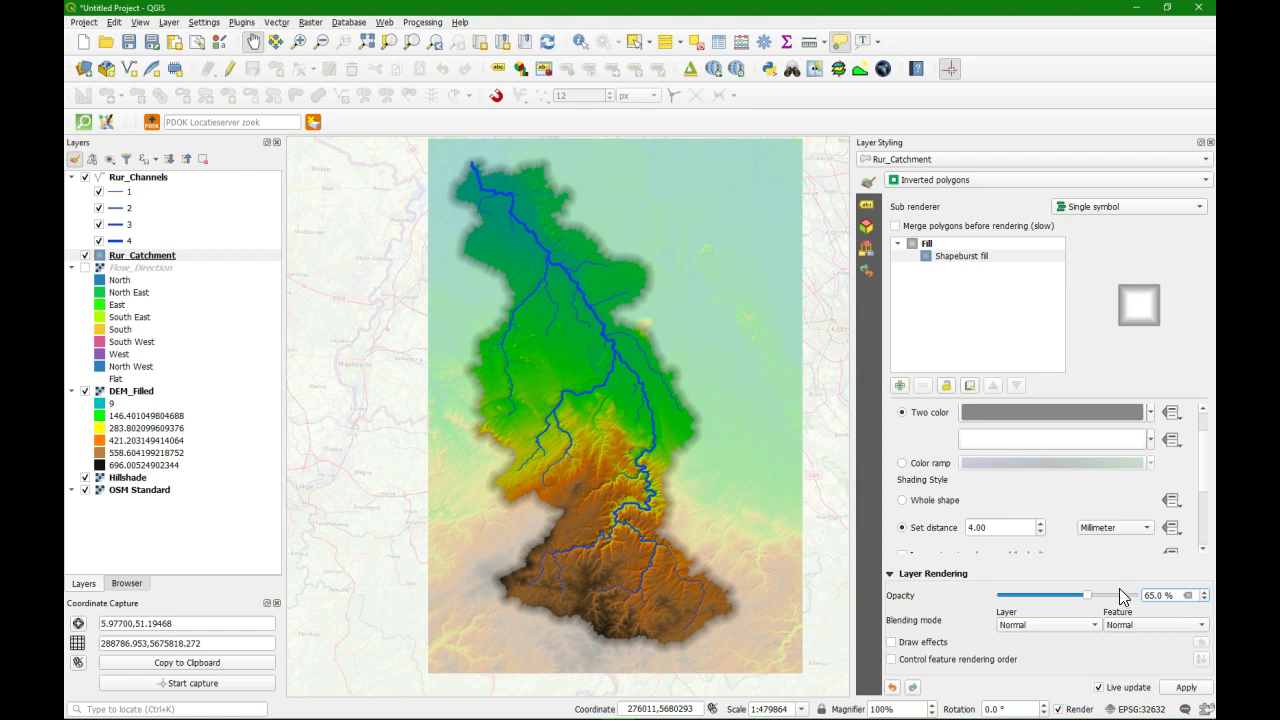
# - Add a second symbol layer above the shapeburst fill and make it an Outline: Simple line
pyautogui.click(965, 257)
pyautogui.click(900, 385)
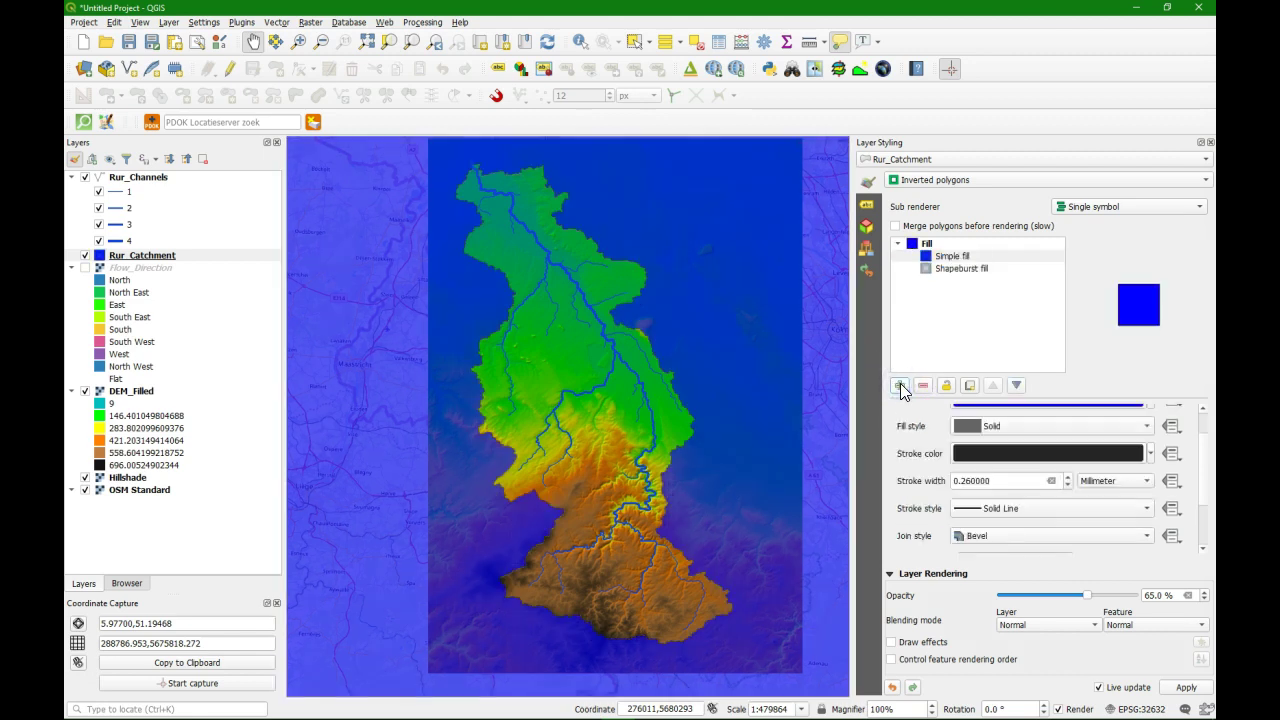
pyautogui.click(968, 262)
pyautogui.click(968, 262)
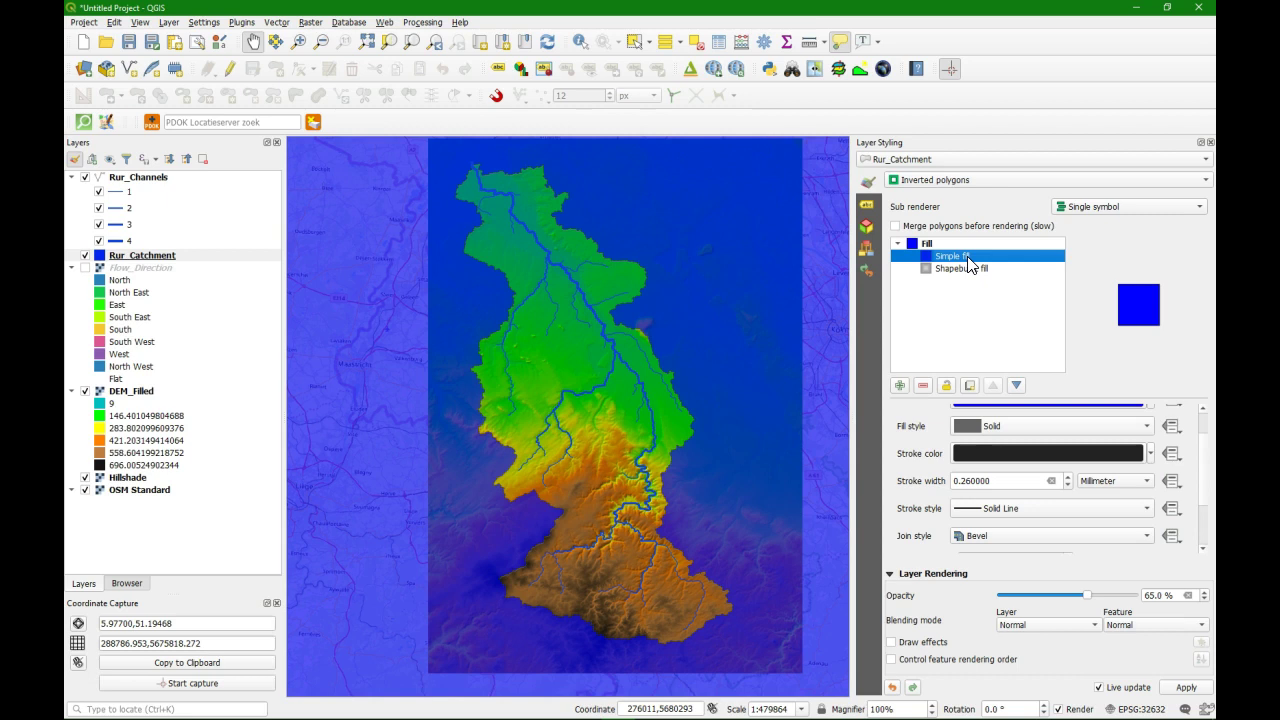
pyautogui.click(1201, 422)
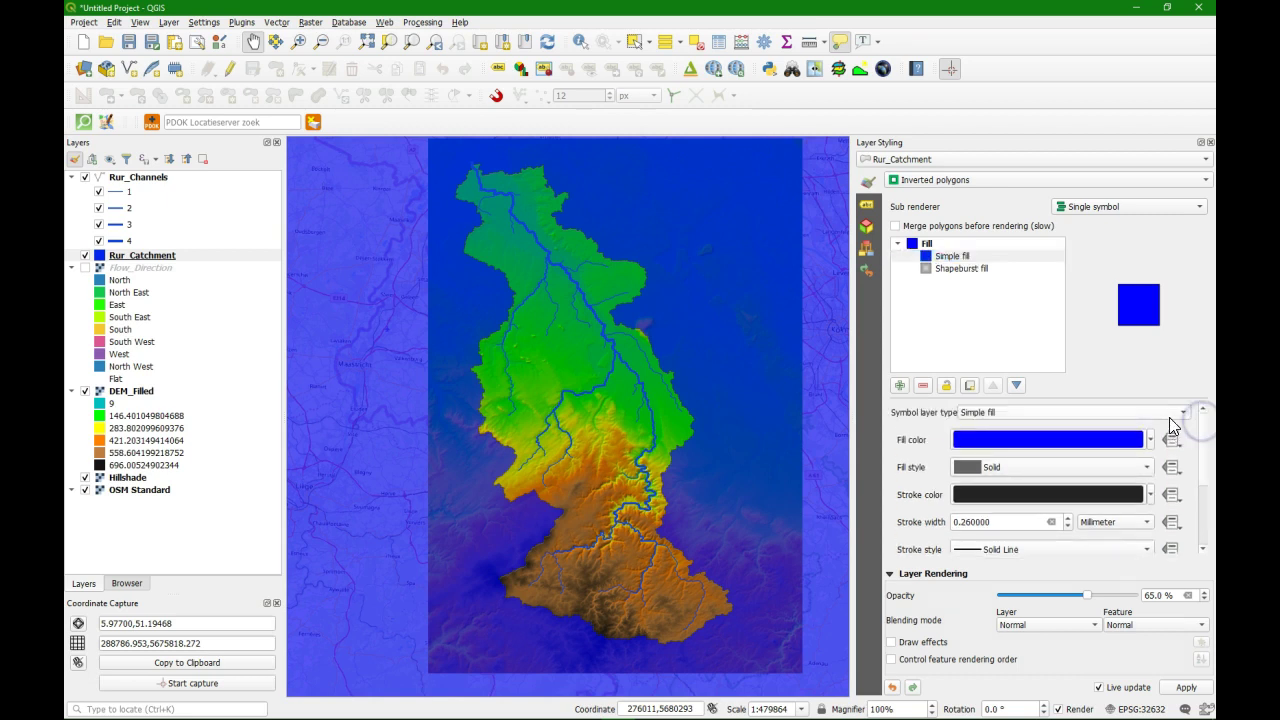
pyautogui.click(1172, 414)
pyautogui.click(1027, 458)
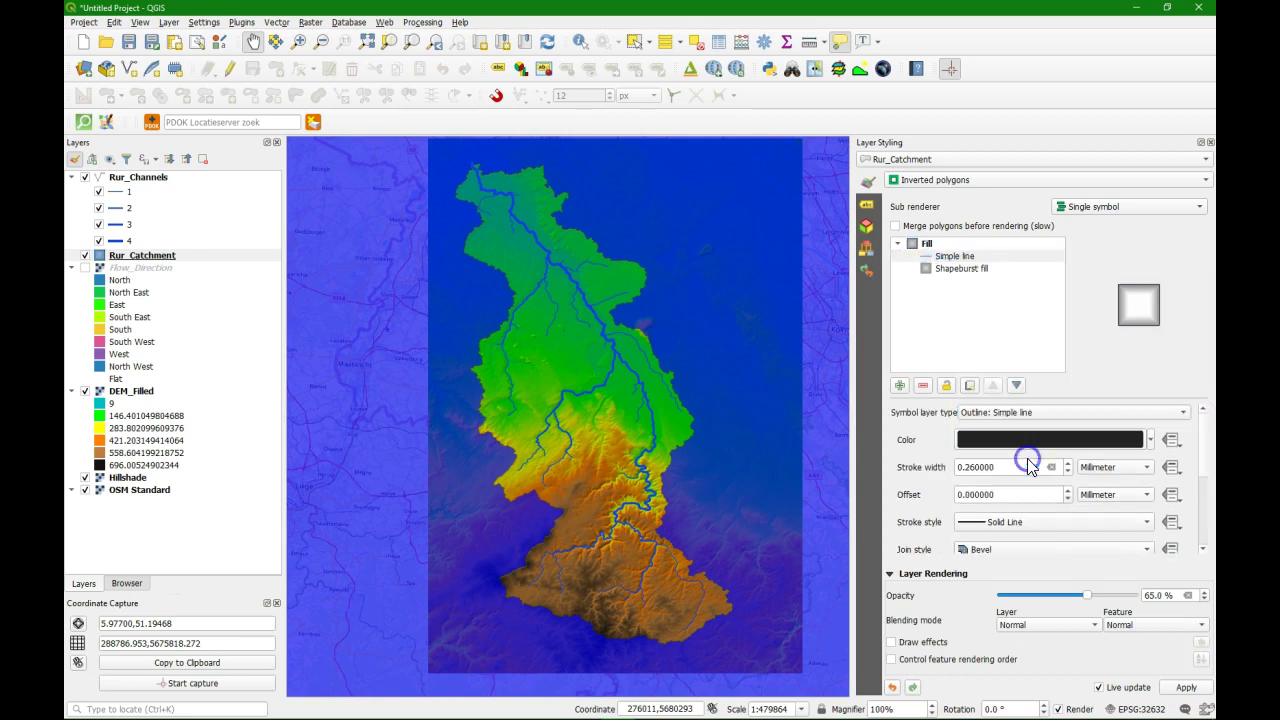
# - Set the catchment outline's stroke width to 0.46 millimeters and its color to black with RGB 0, 0, 0
pyautogui.scroll(1, 975, 466)
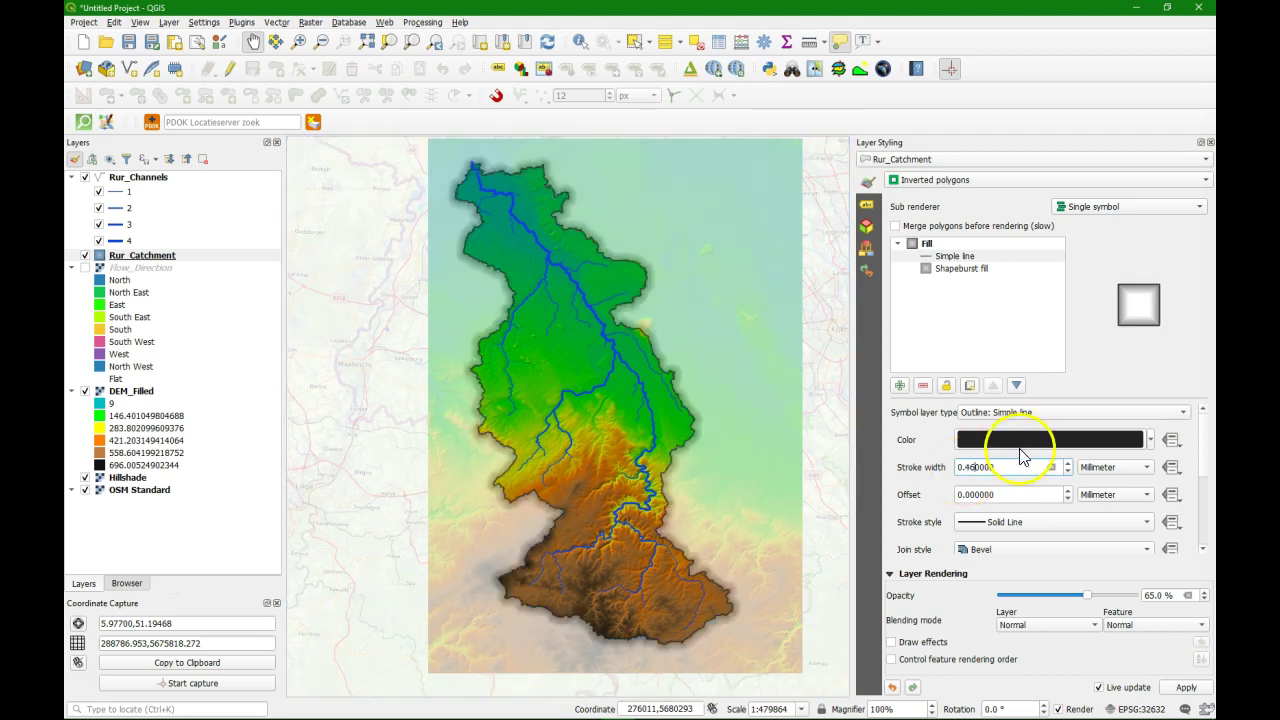
pyautogui.click(1094, 440)
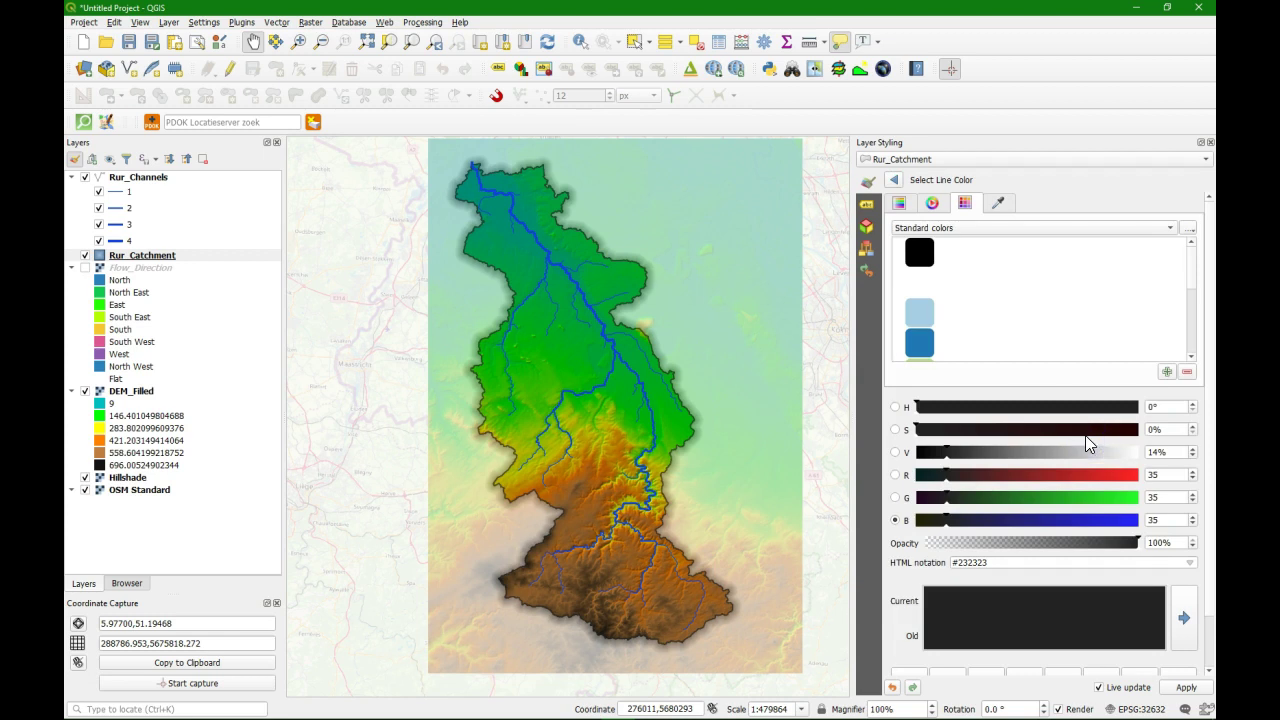
pyautogui.doubleClick(1170, 475)
pyautogui.write('0')
pyautogui.press('Tab')
pyautogui.write('0')
pyautogui.press('Tab')
pyautogui.write('0')
pyautogui.click(894, 180)
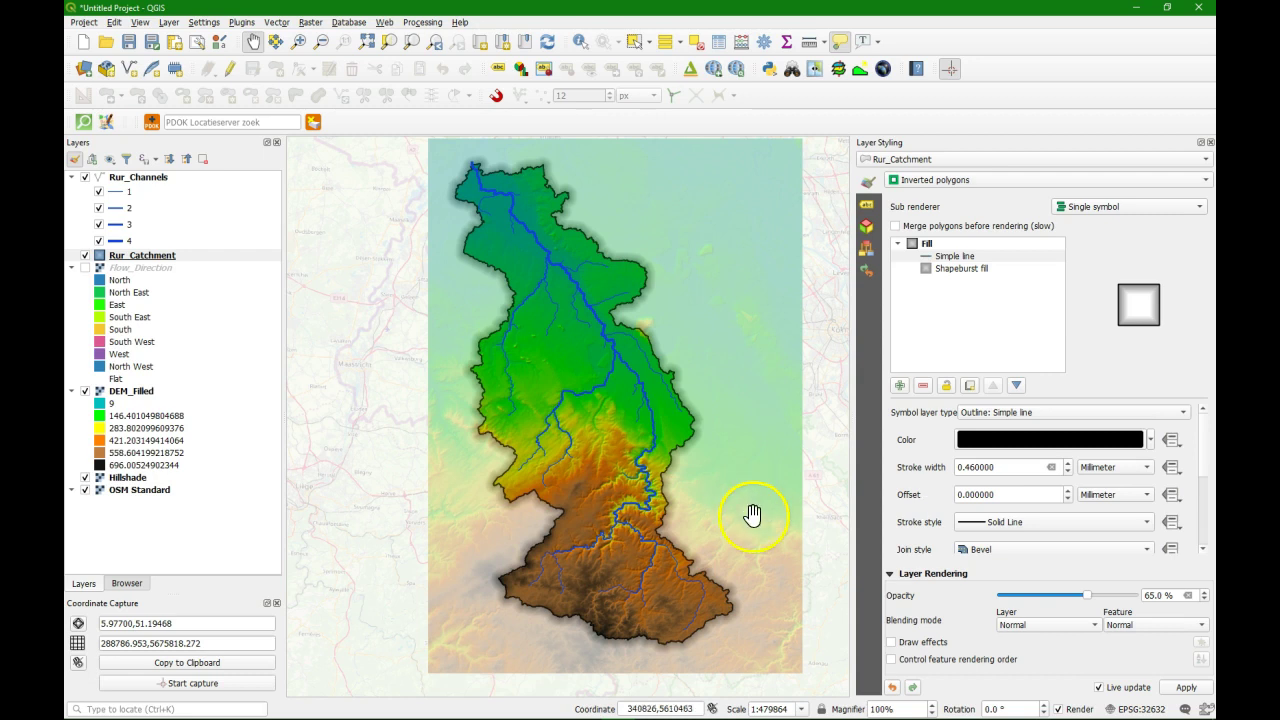
# - Hide the DEM_Filled and Hillshade layers so the styled catchment lies over OSM Standard
pyautogui.click(85, 391)
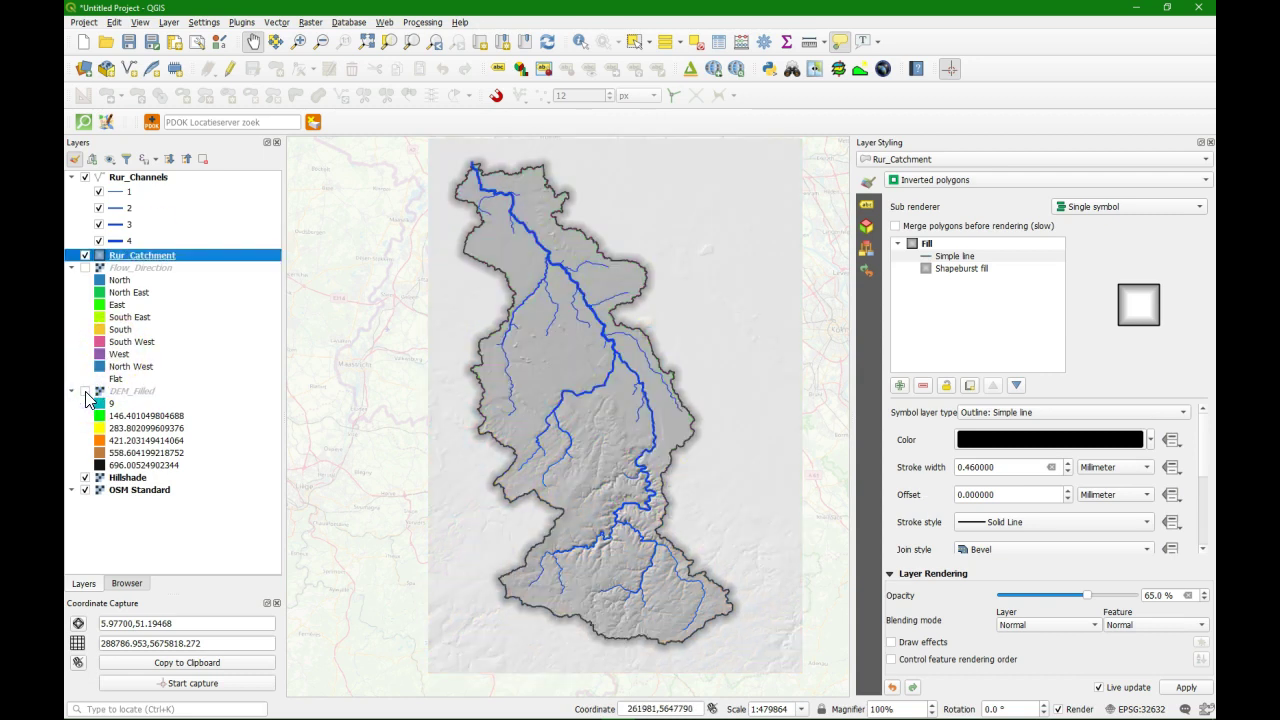
pyautogui.click(85, 477)
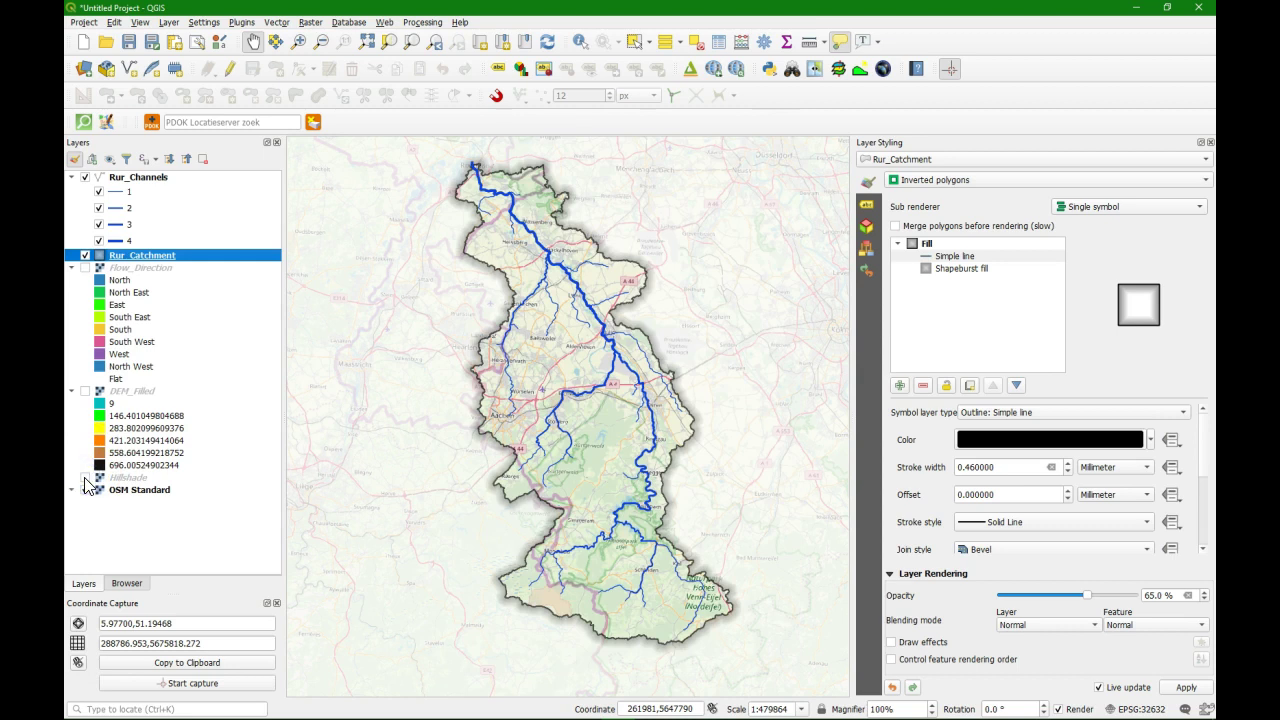